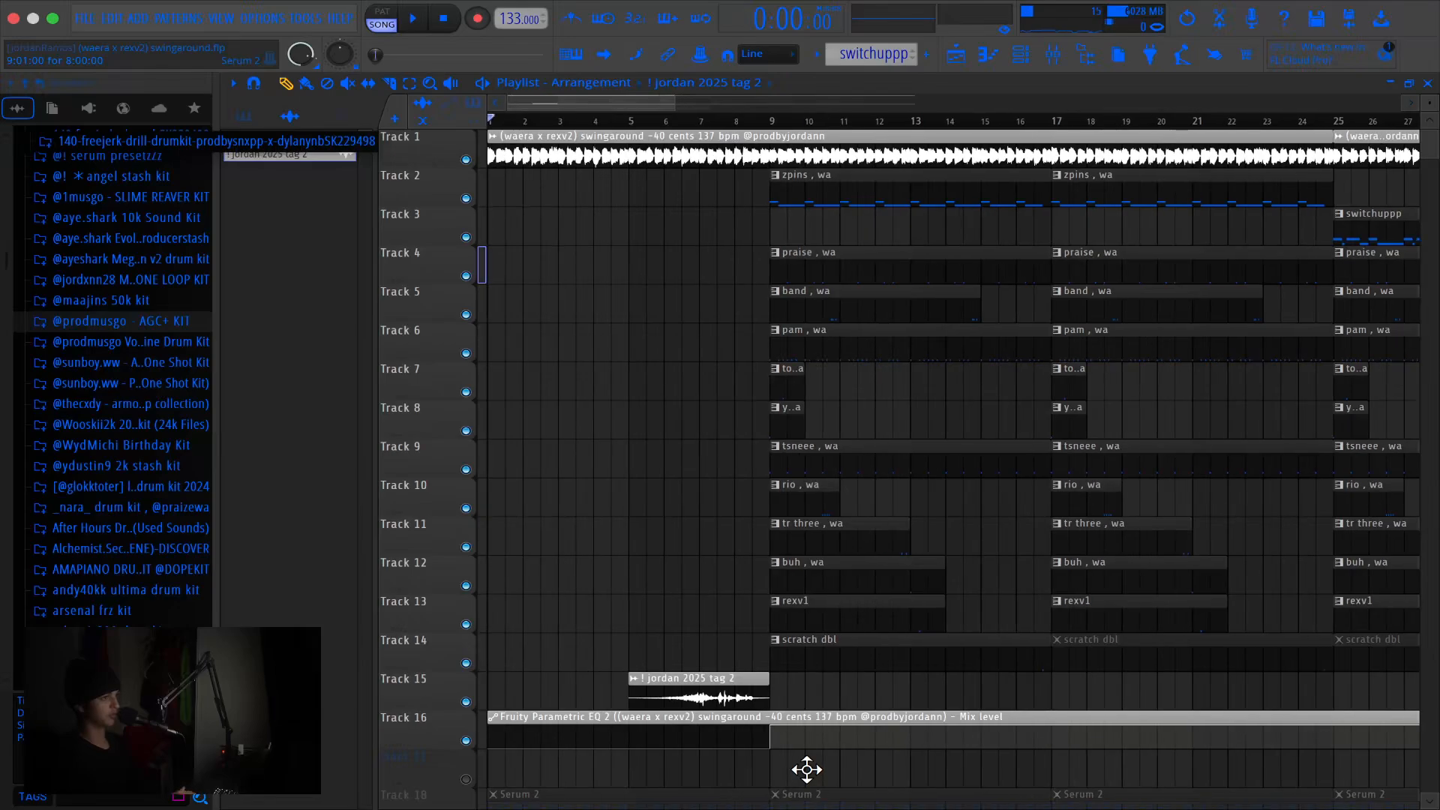
Reopen the (waera x rexv2) swingaround.flp project from the recent projects
scroll(806, 769, "down", 6)
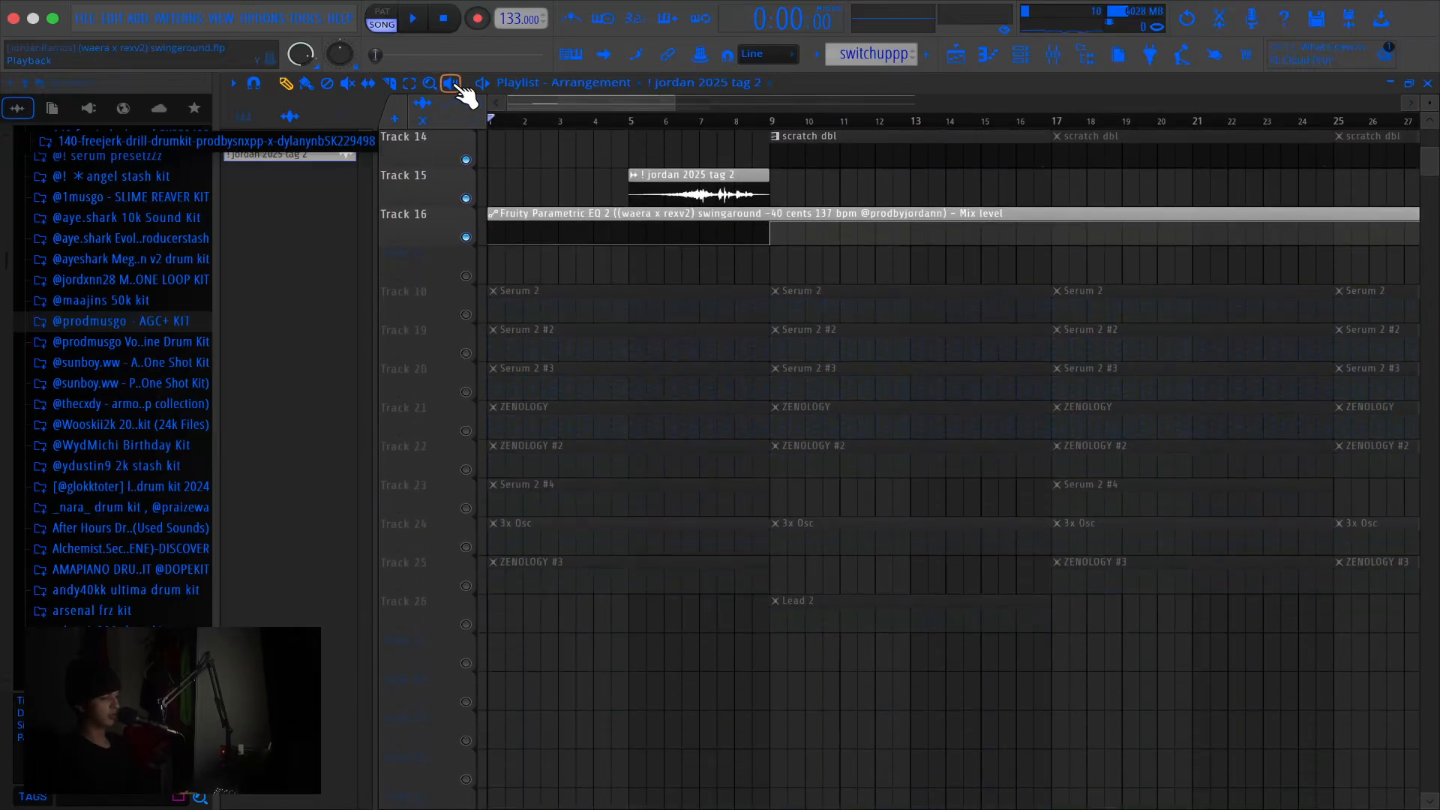
left_click(90, 20)
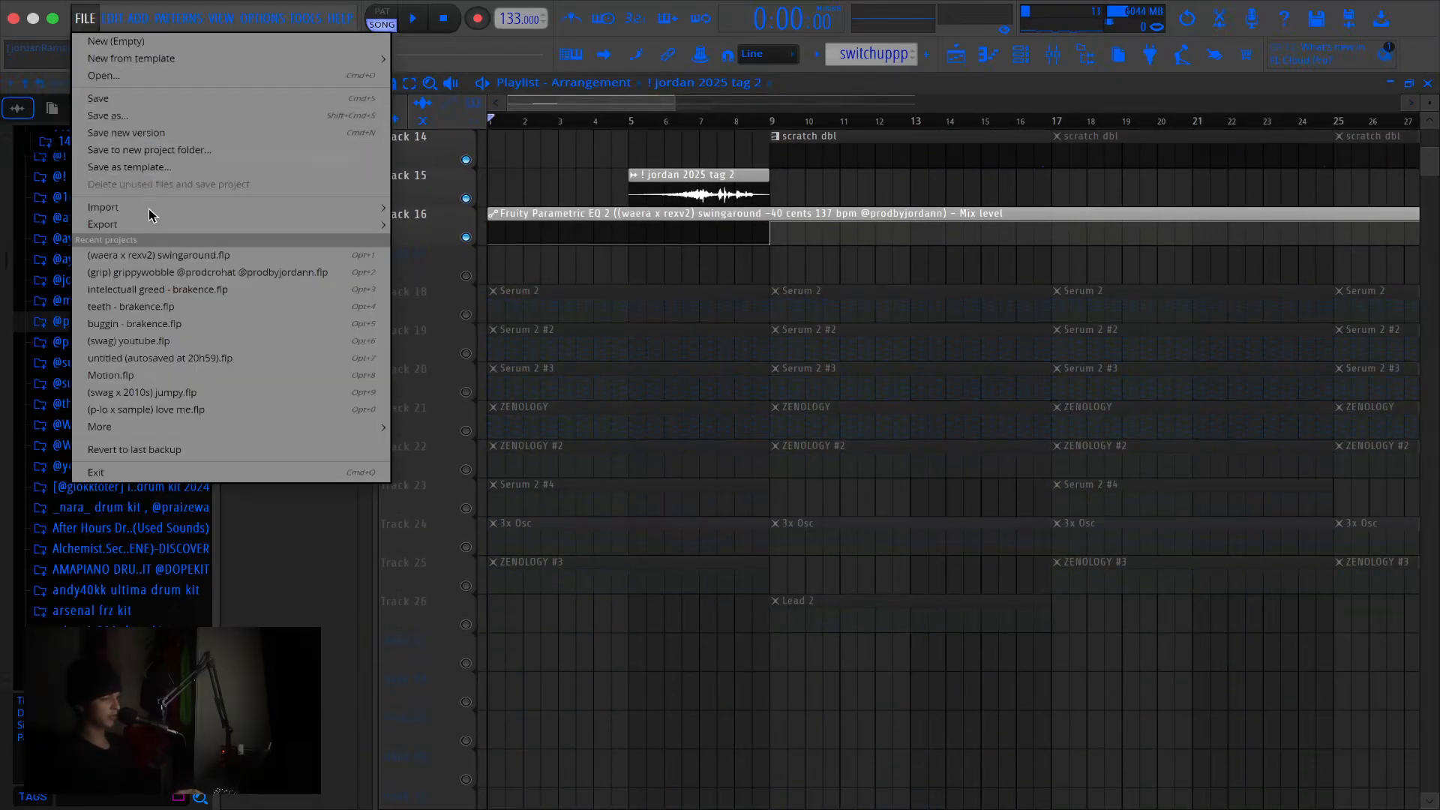
left_click(150, 261)
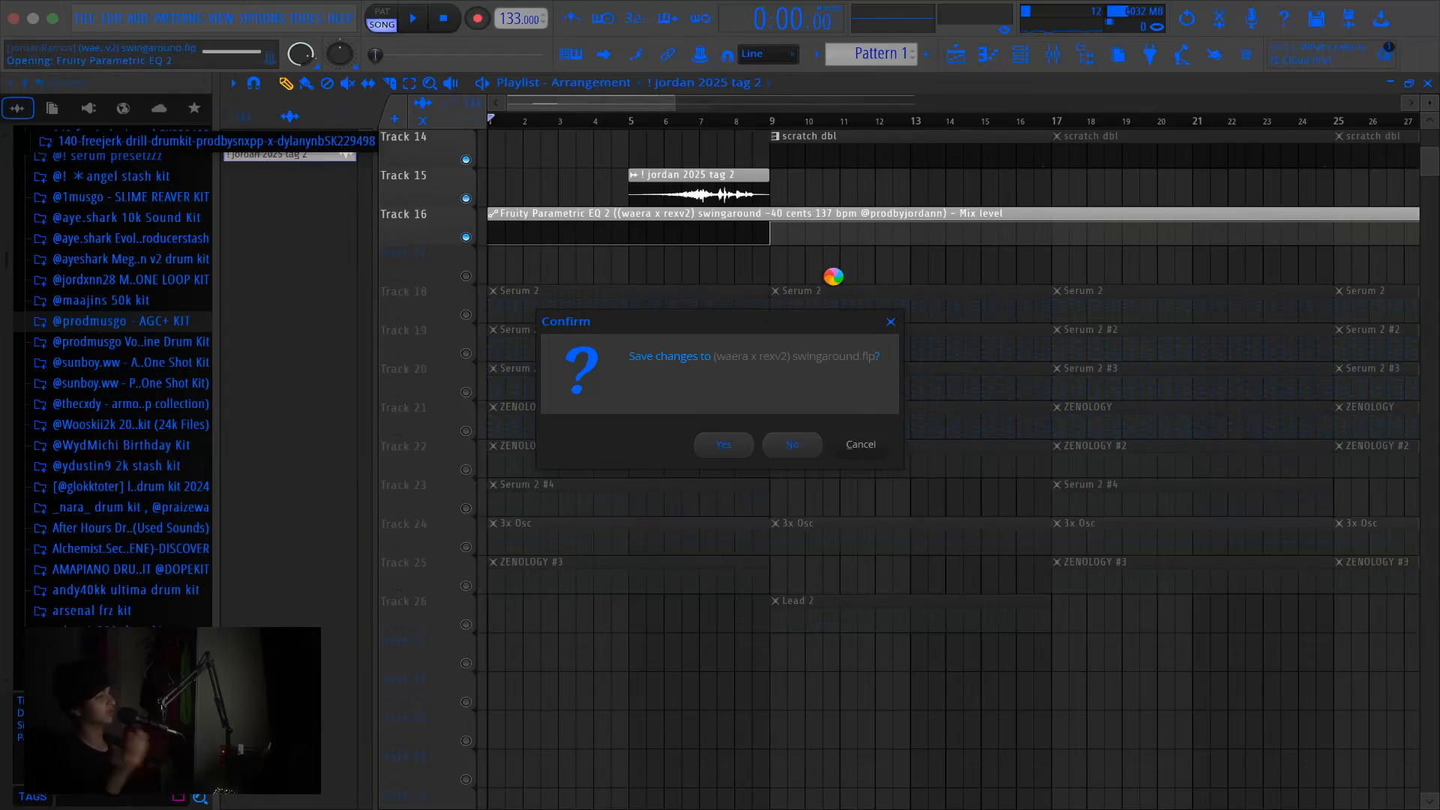
Solo Track 18 in the playlist and unmute Track 19 alongside it
scroll(652, 315, "down", 5)
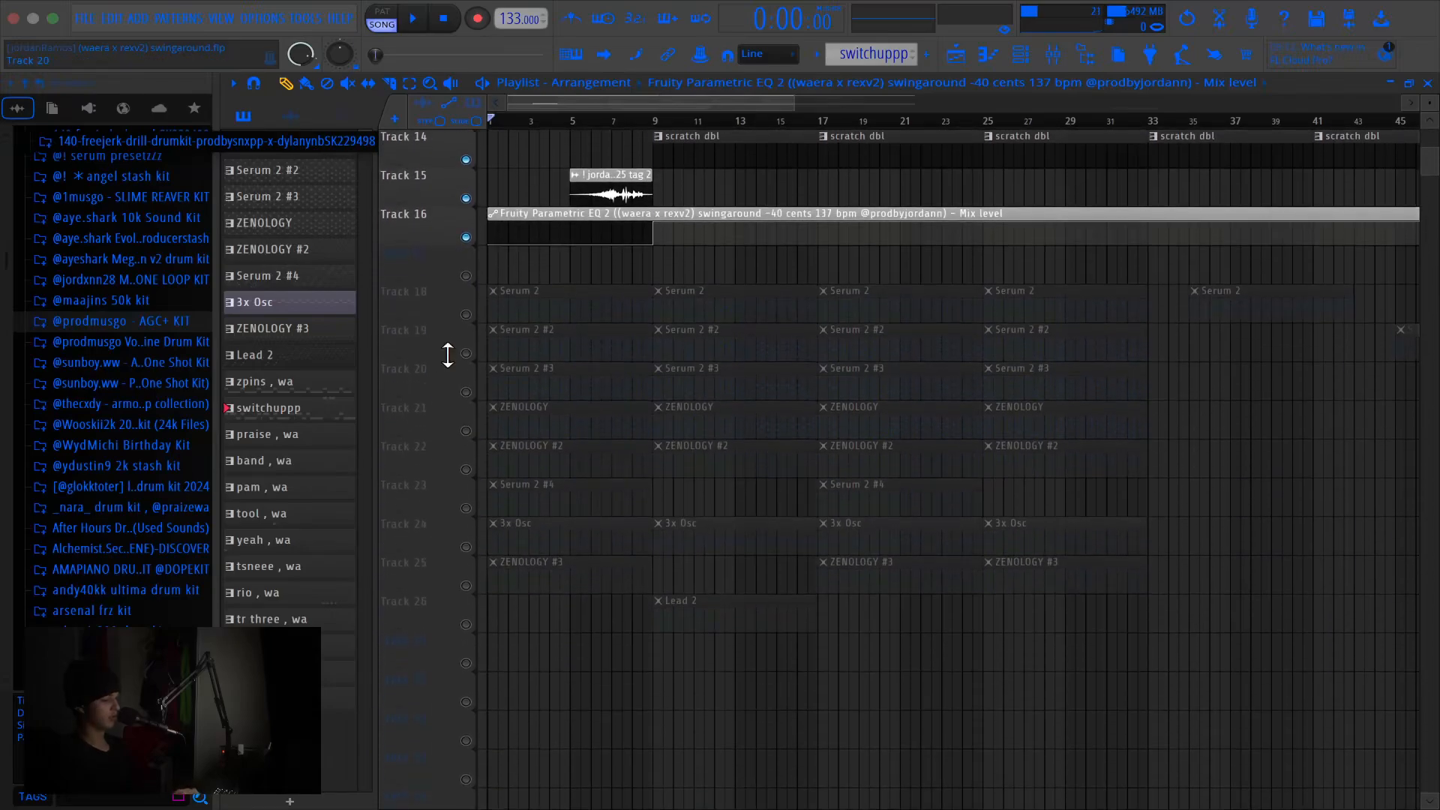
right_click(465, 313)
right_click(466, 365)
left_click(464, 350)
left_click(465, 349)
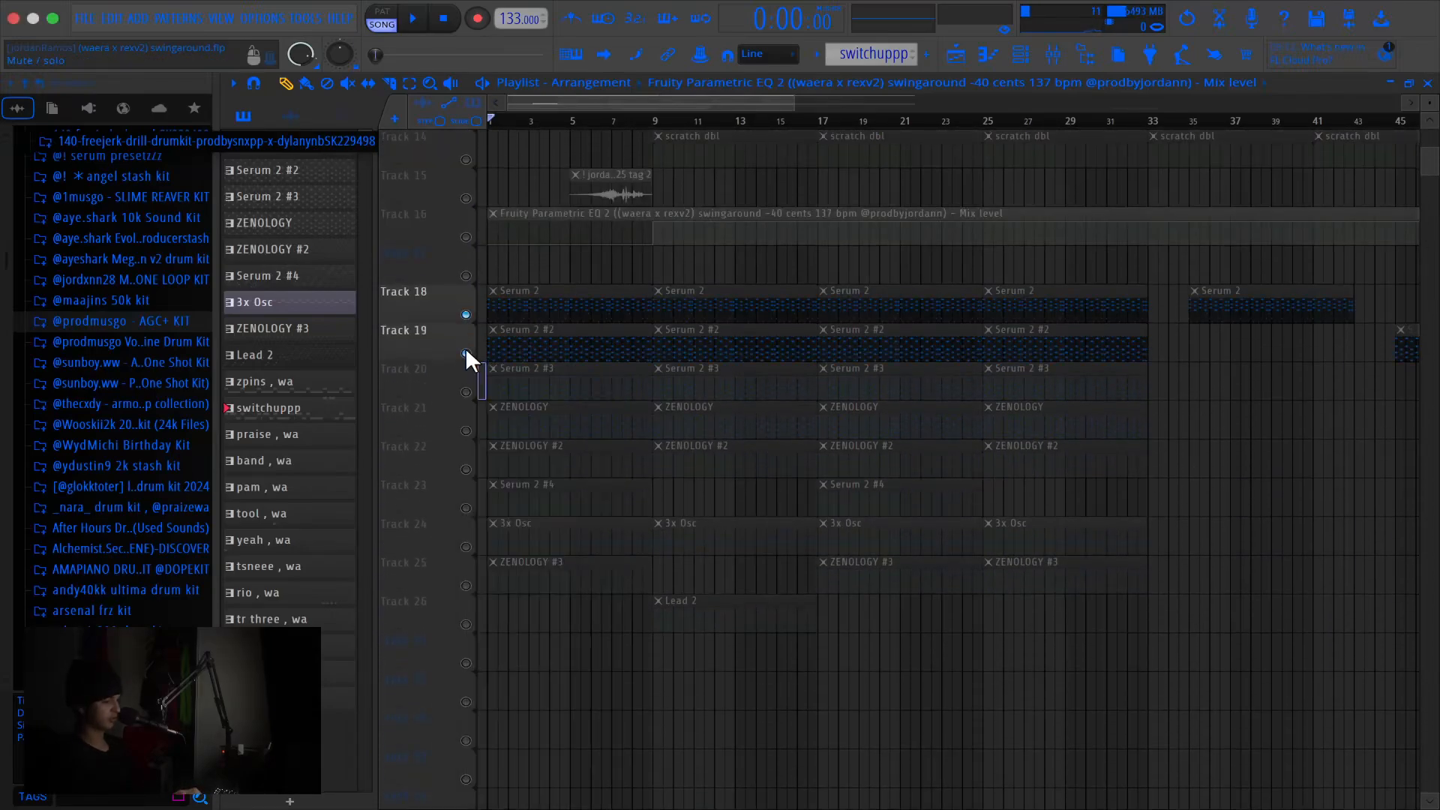
right_click(465, 349)
right_click(465, 350)
right_click(466, 315)
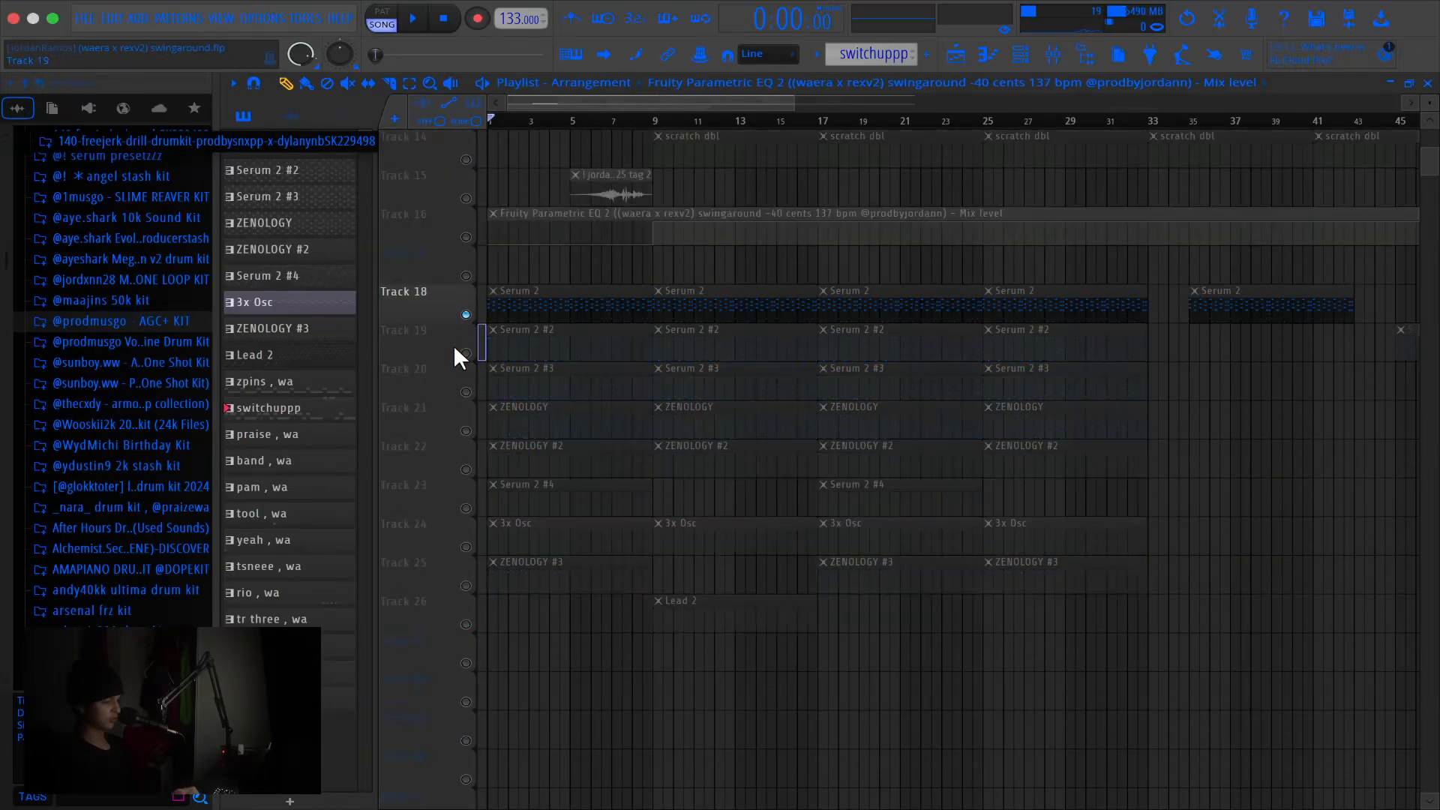
left_click(465, 353)
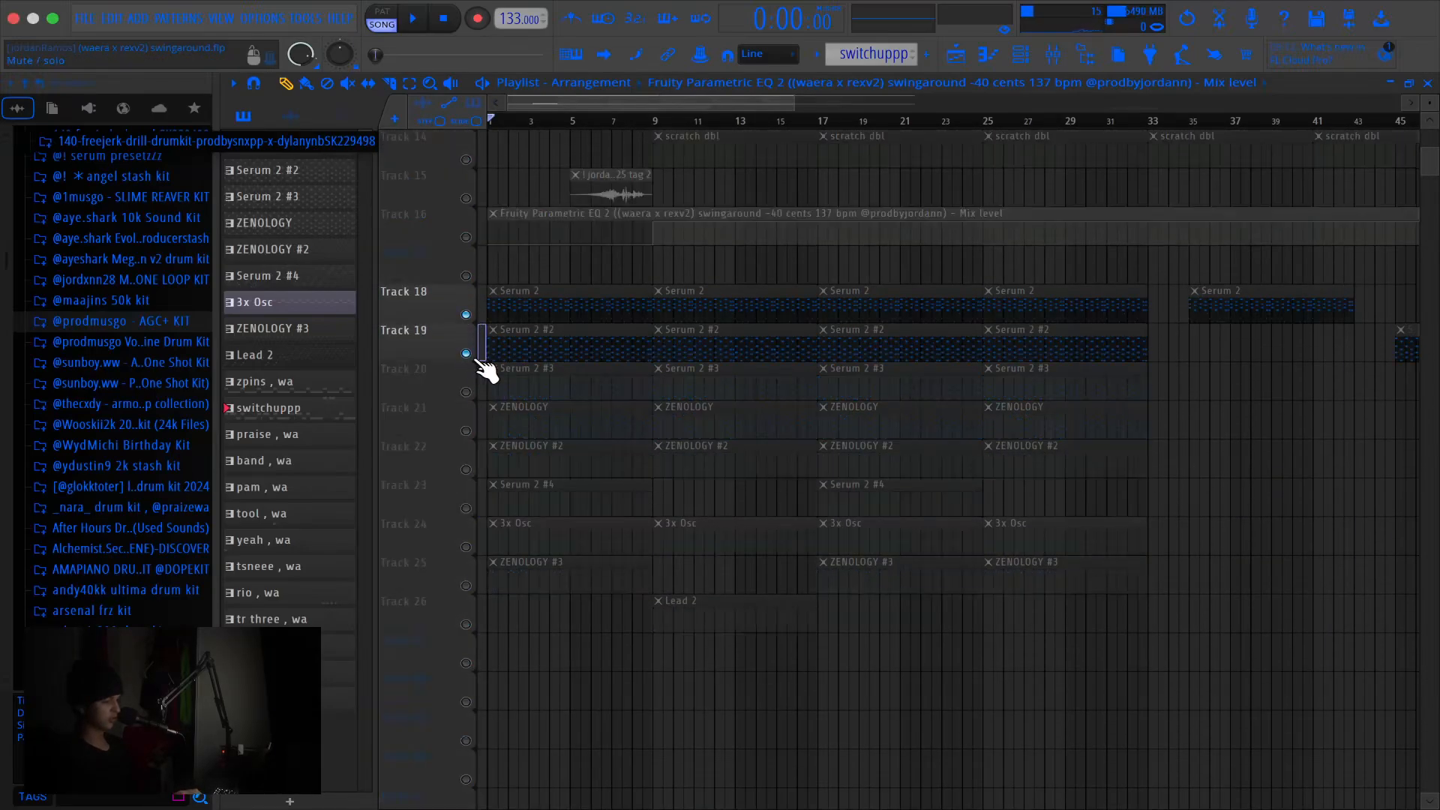
Unmute Tracks 20 to 26 so that all the melody tracks are enabled
left_click(467, 585)
left_click(467, 624)
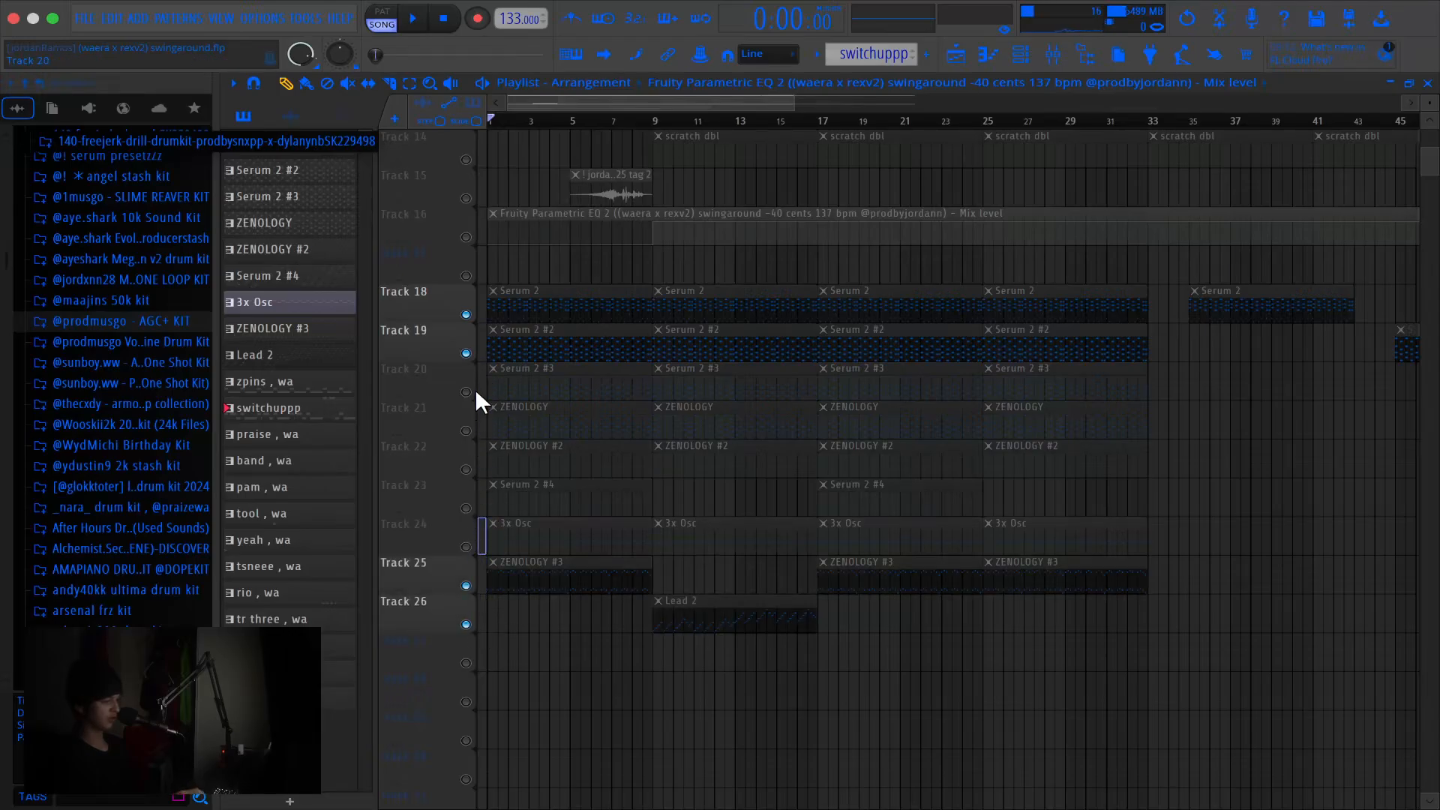
left_click_drag(475, 389, 478, 330)
left_click(467, 546)
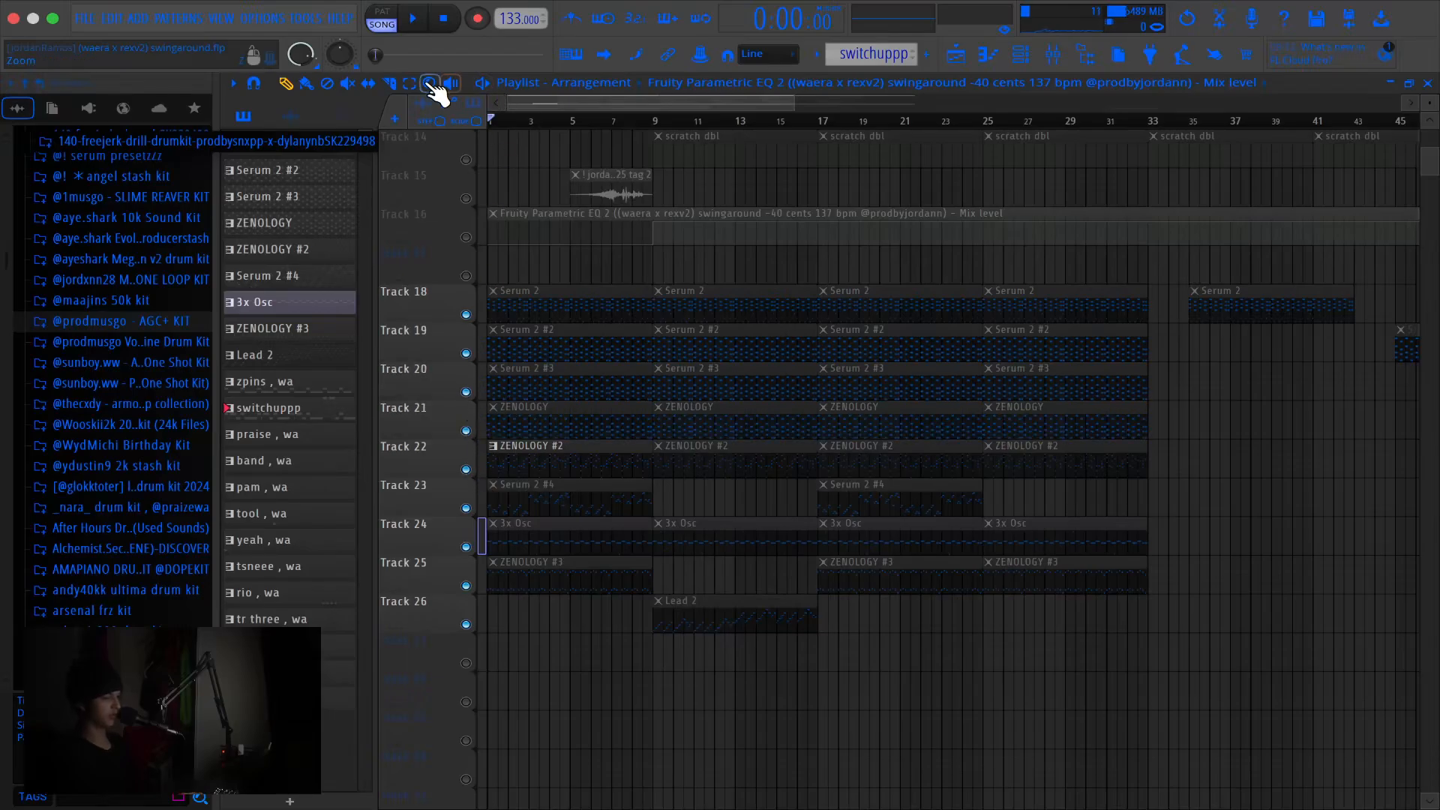
Unmute the pattern clips on Tracks 18 to 26 from bar 1 up to bar 17 and play that section
left_click_drag(564, 304, 550, 714)
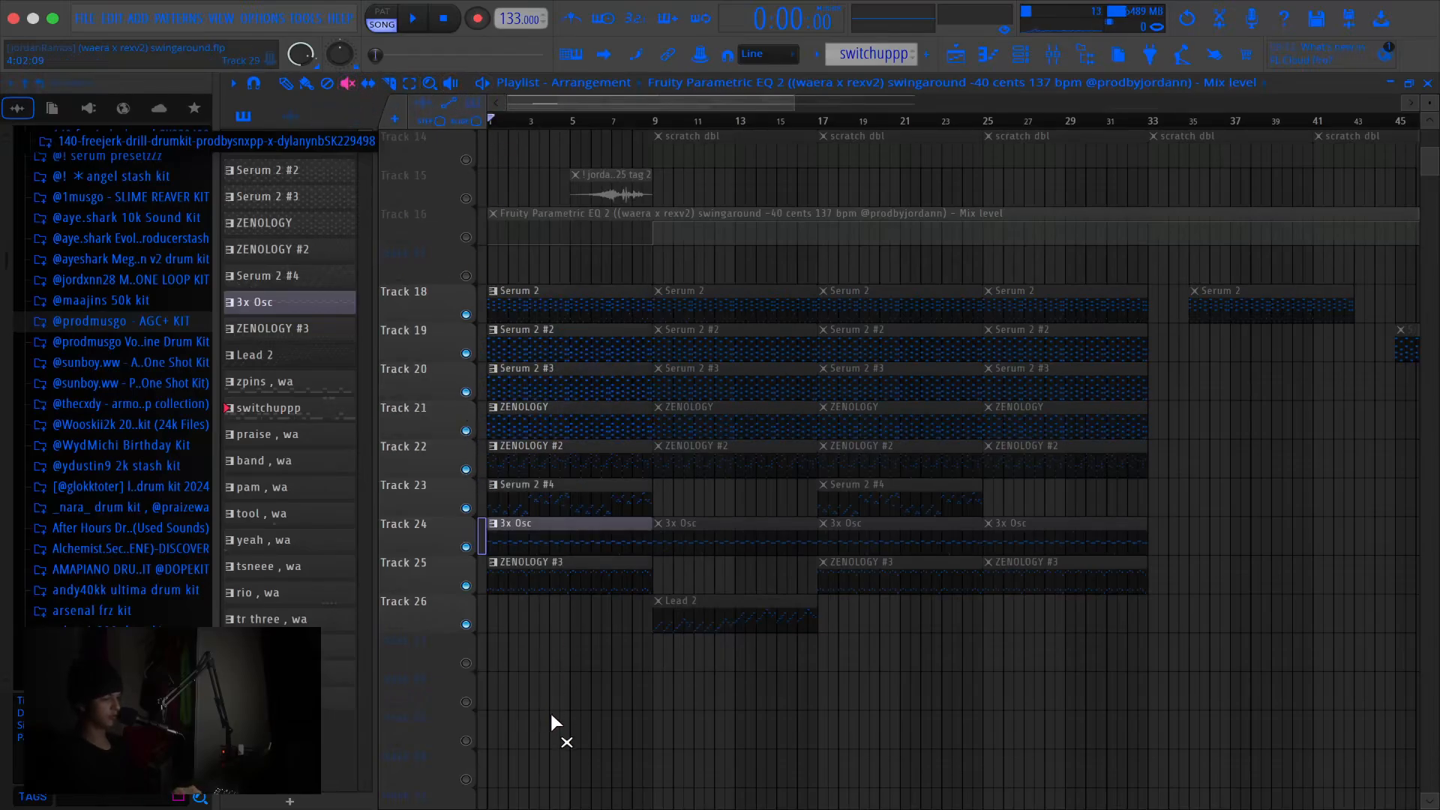
left_click_drag(717, 300, 718, 619)
scroll(591, 573, "up", 3)
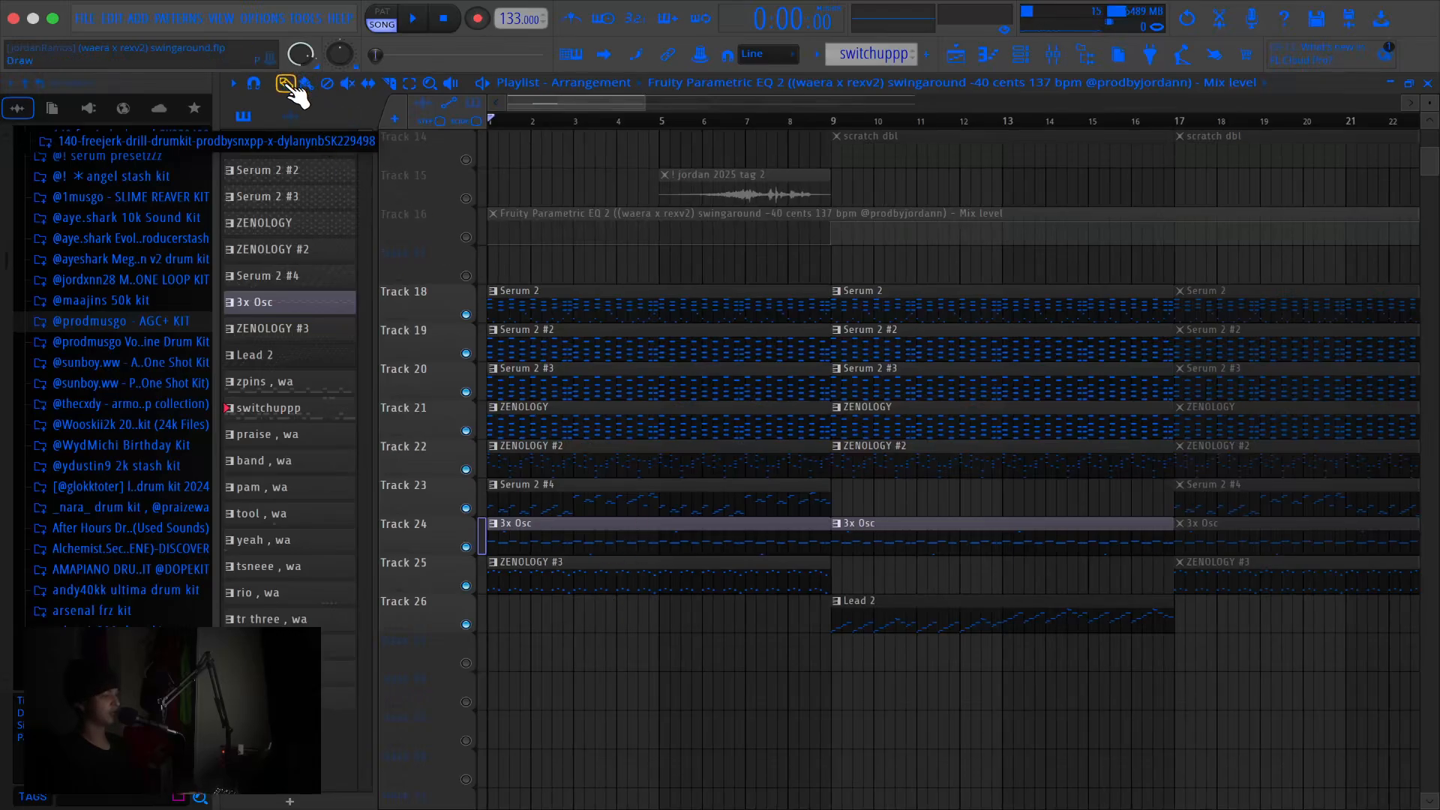
key("space")
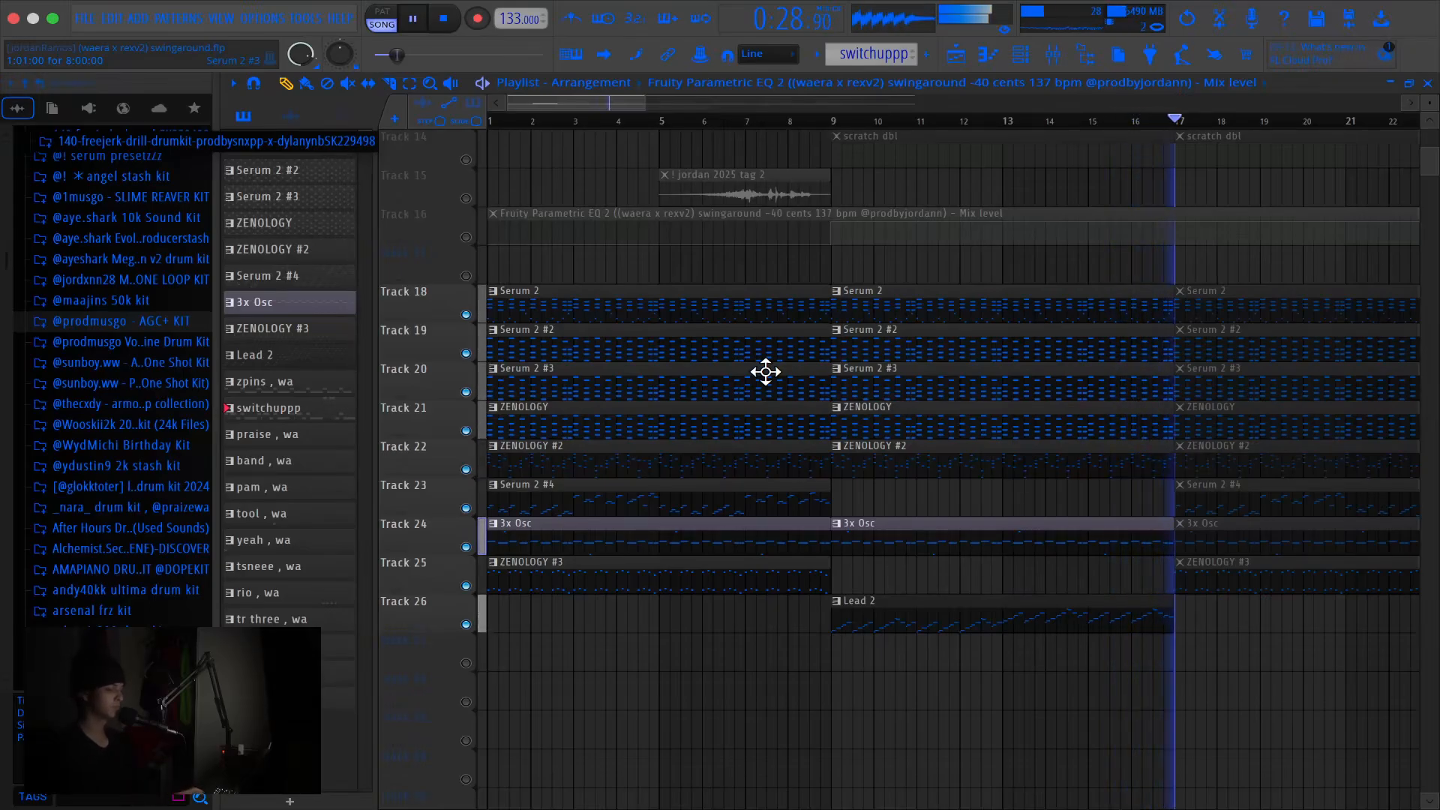
key("space")
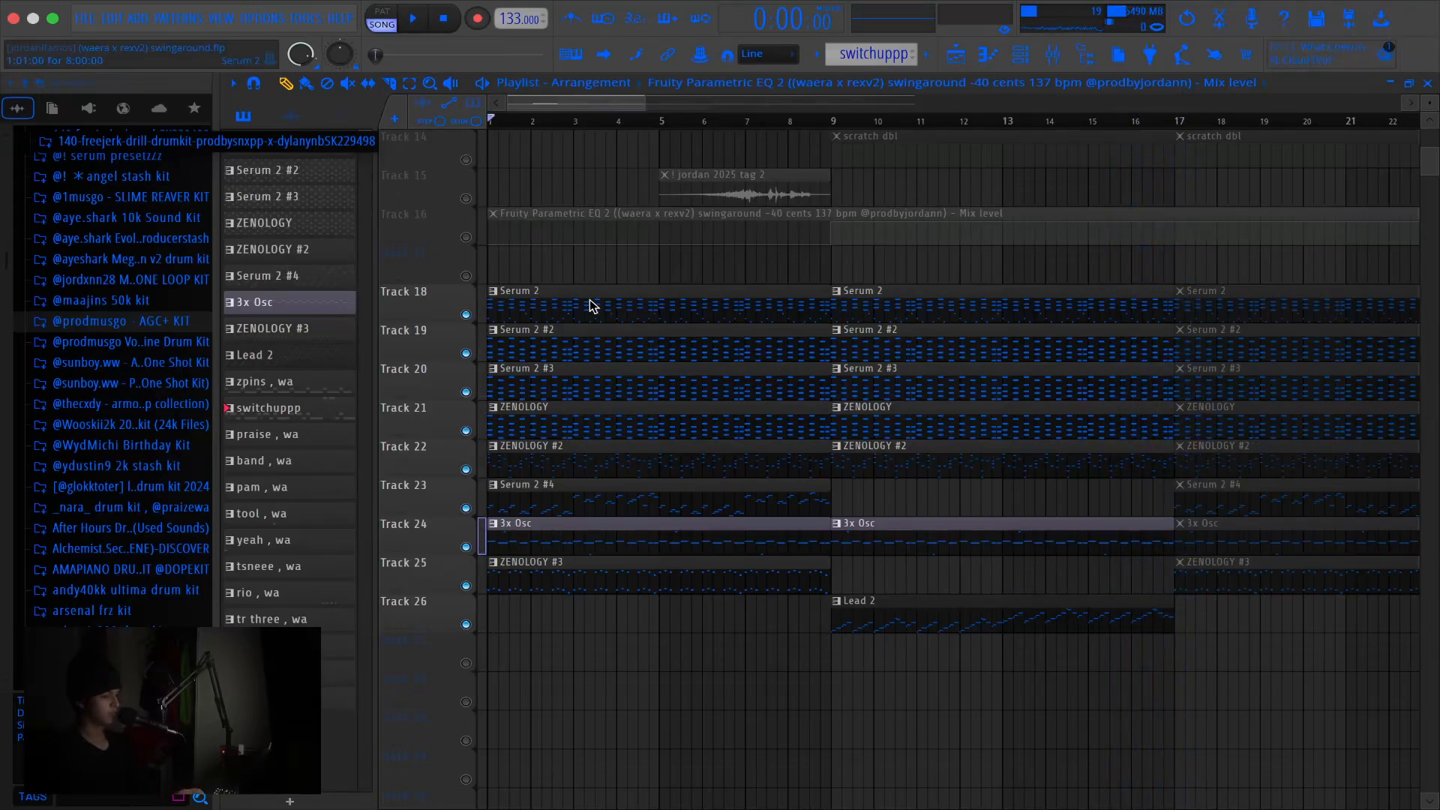
Examine the Serum 2 pattern's notes in the piano roll, and solo Track 18 to listen to it alone
double_click(516, 300)
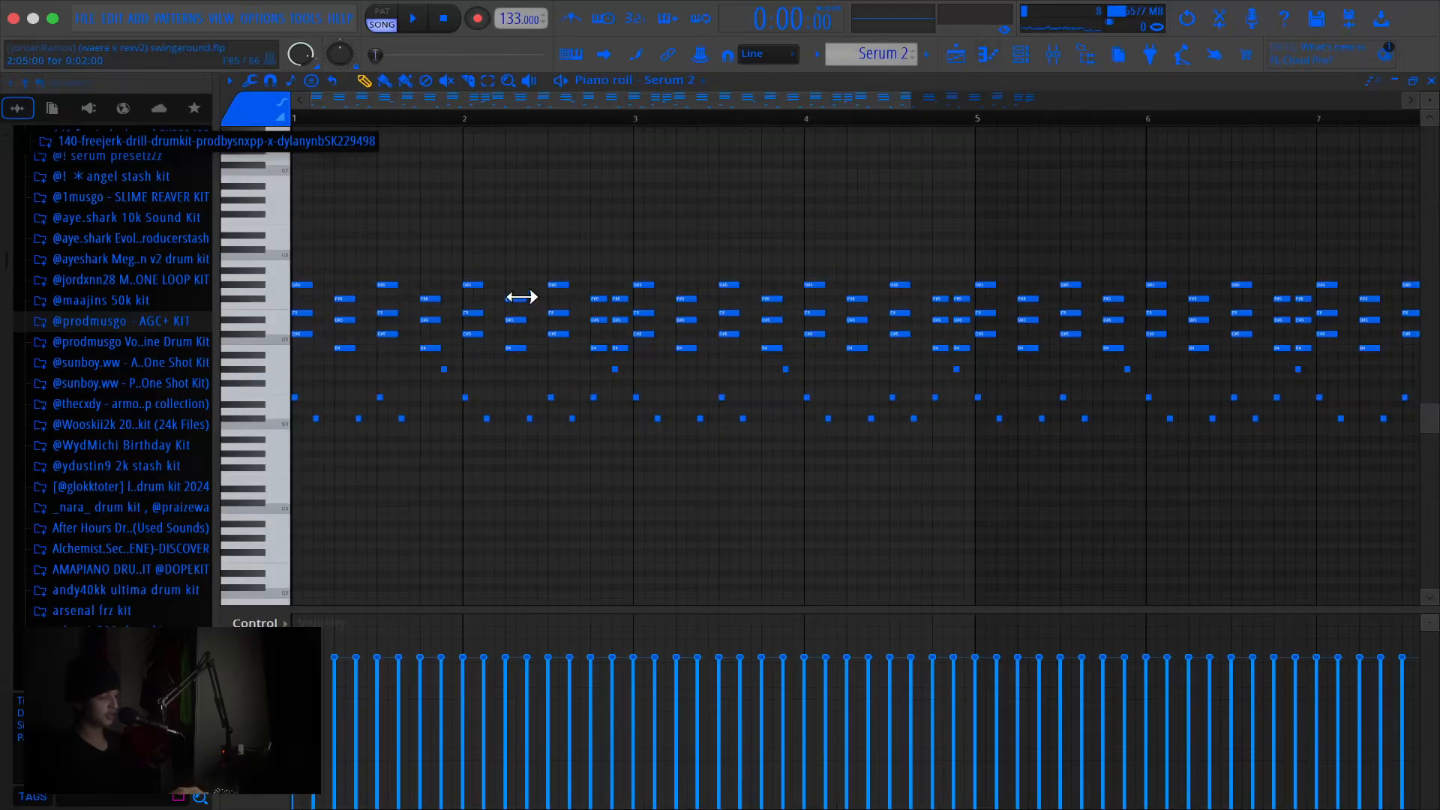
left_click(956, 56)
right_click(465, 314)
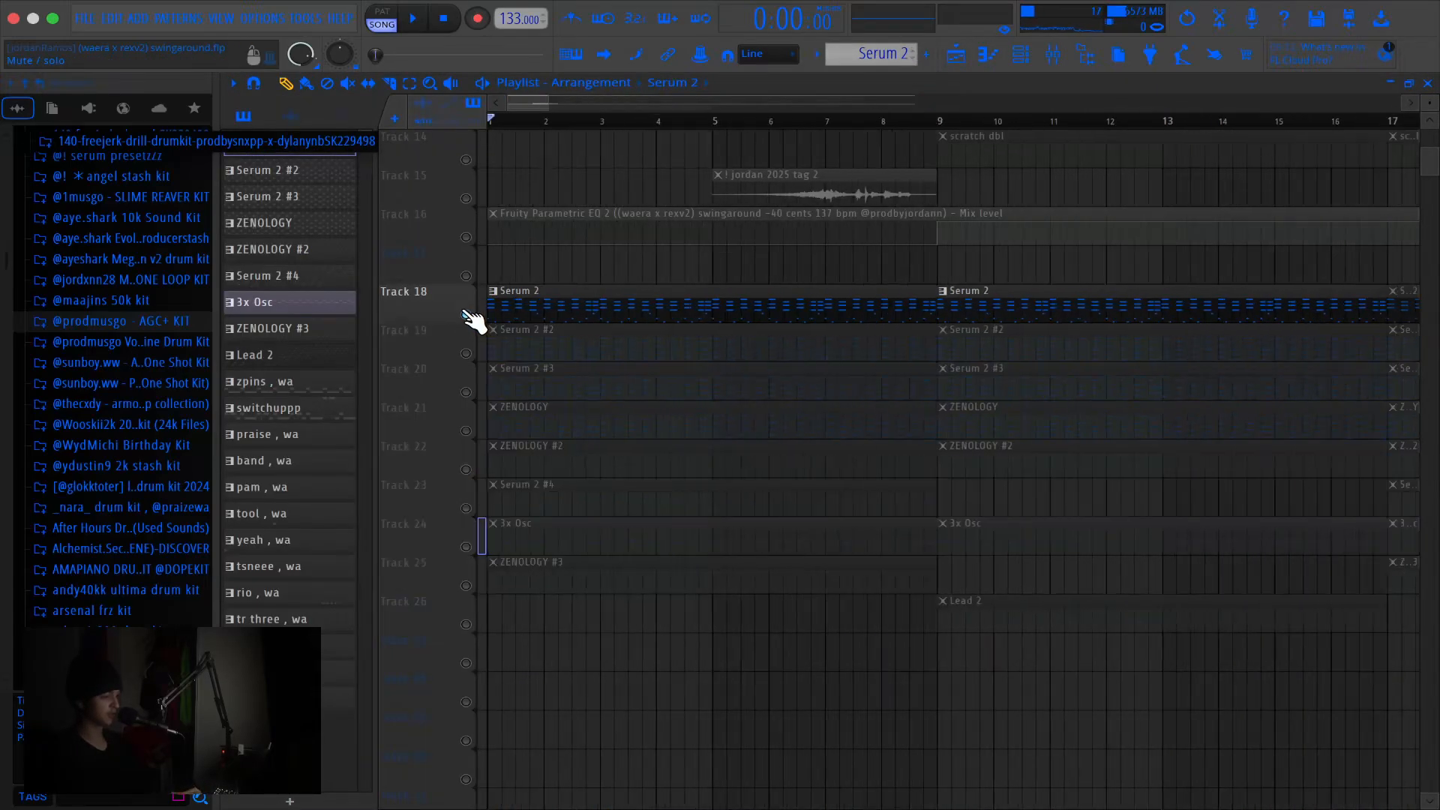
key("space")
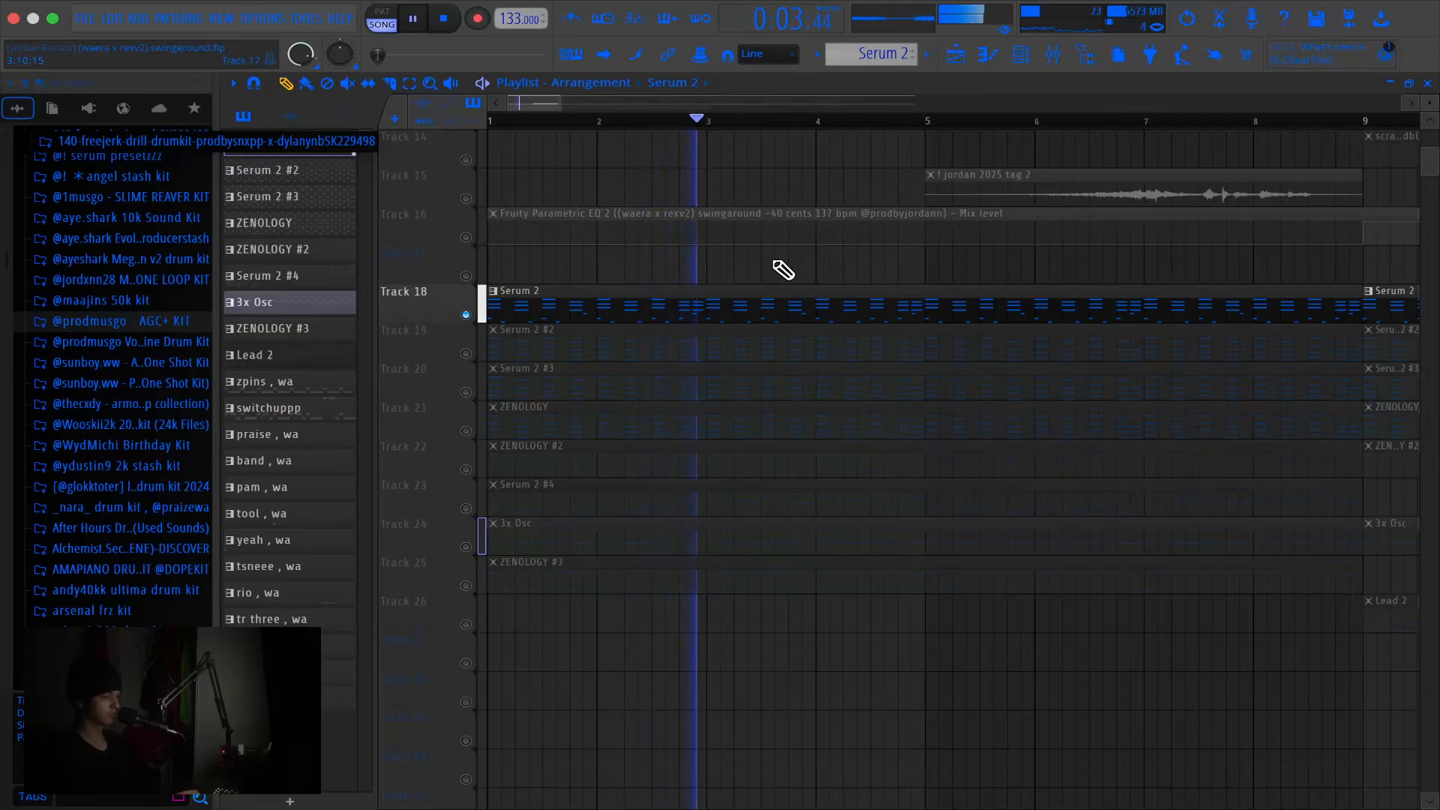
key("space")
Open the Serum 2 instrument from the channel rack, check which user bank its preset comes from, and close it
left_click(1020, 52)
left_click(623, 286)
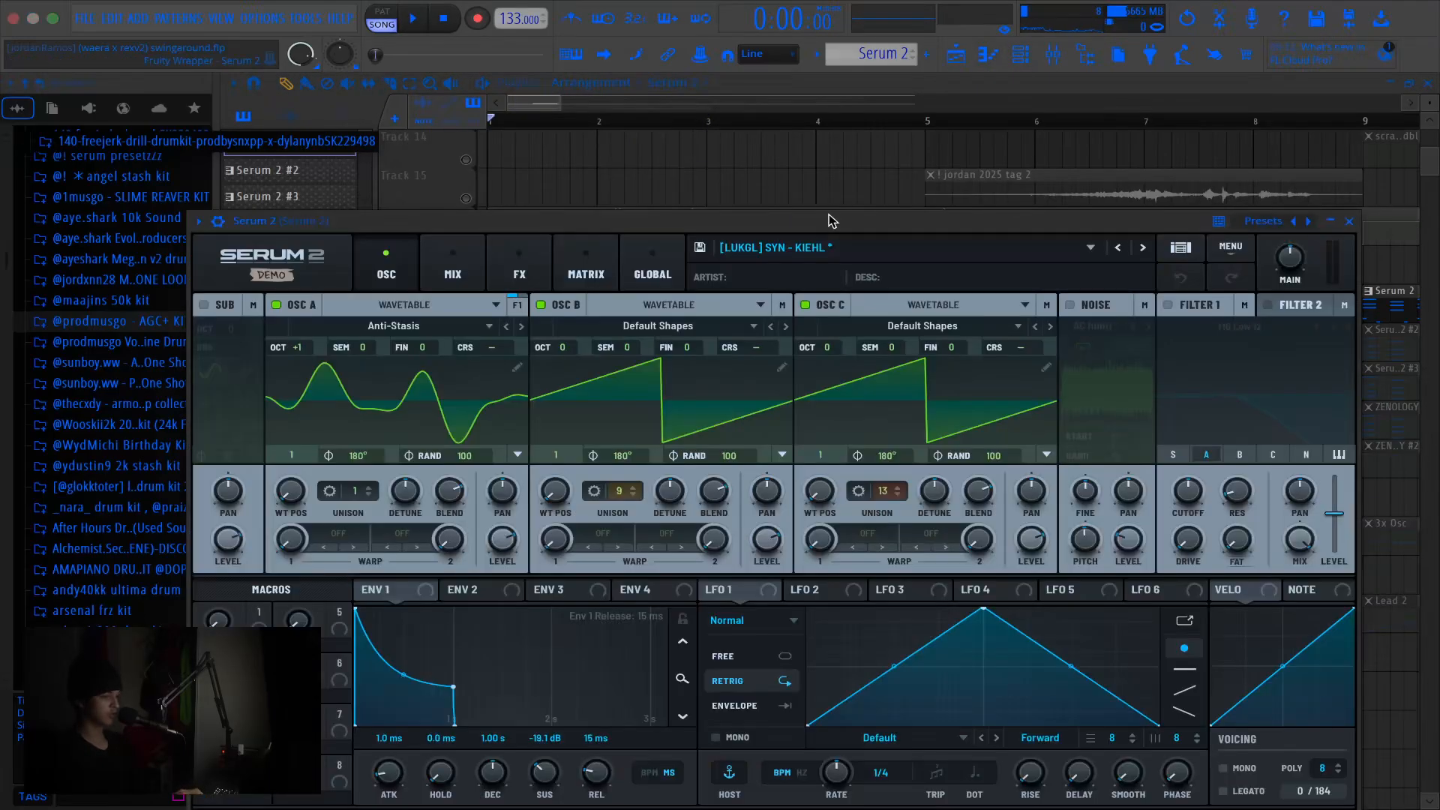
left_click_drag(704, 223, 635, 113)
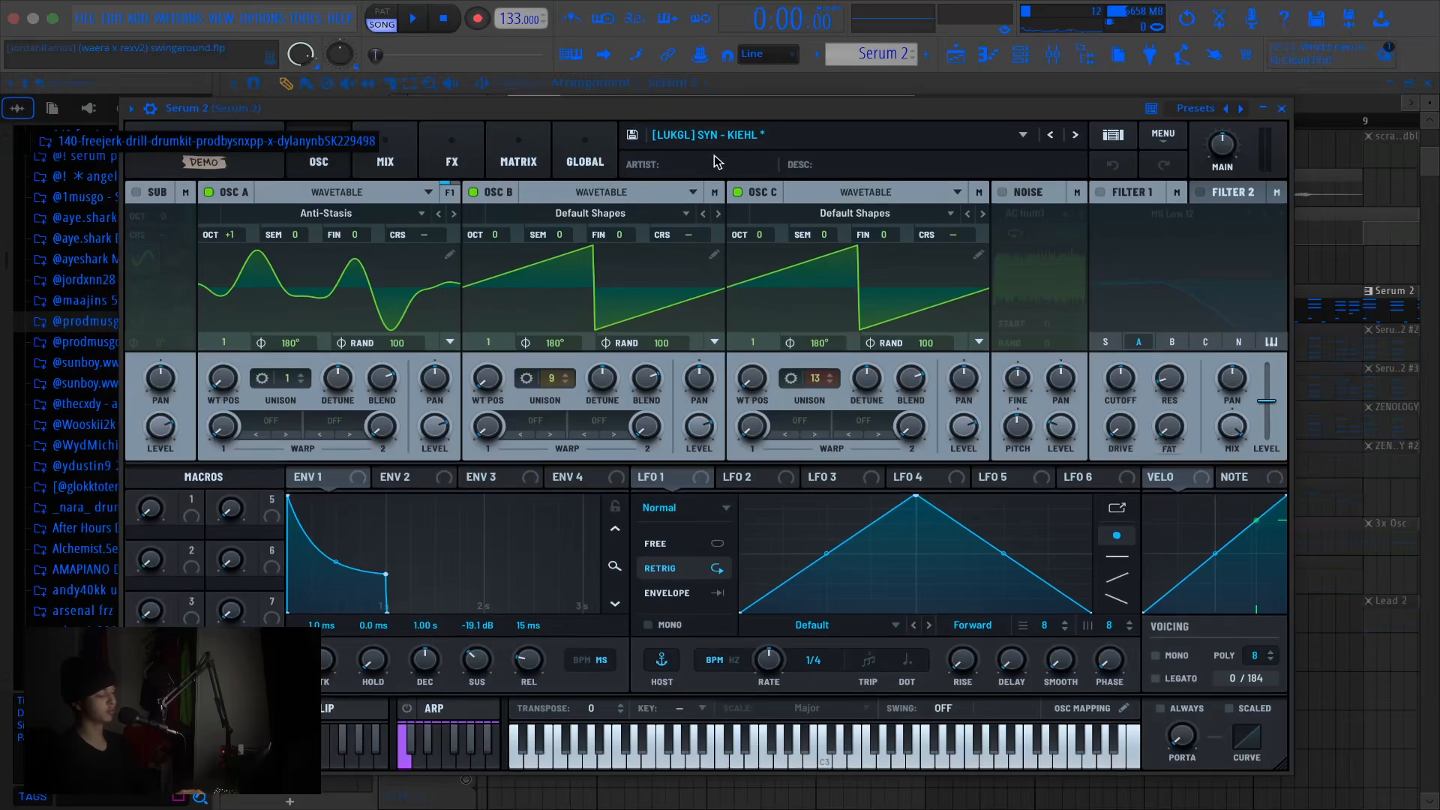
left_click(735, 136)
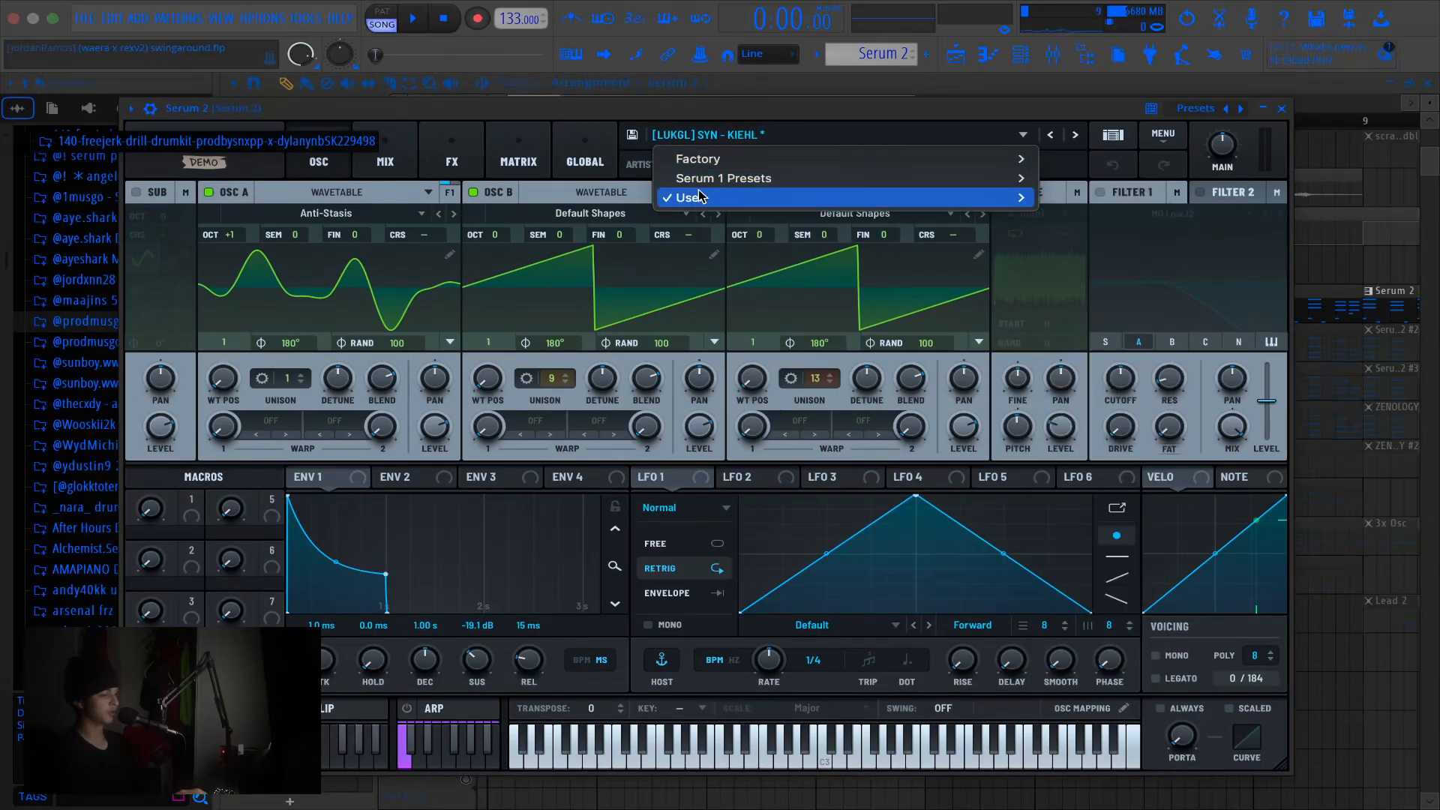
mouse_move(699, 196)
mouse_move(462, 295)
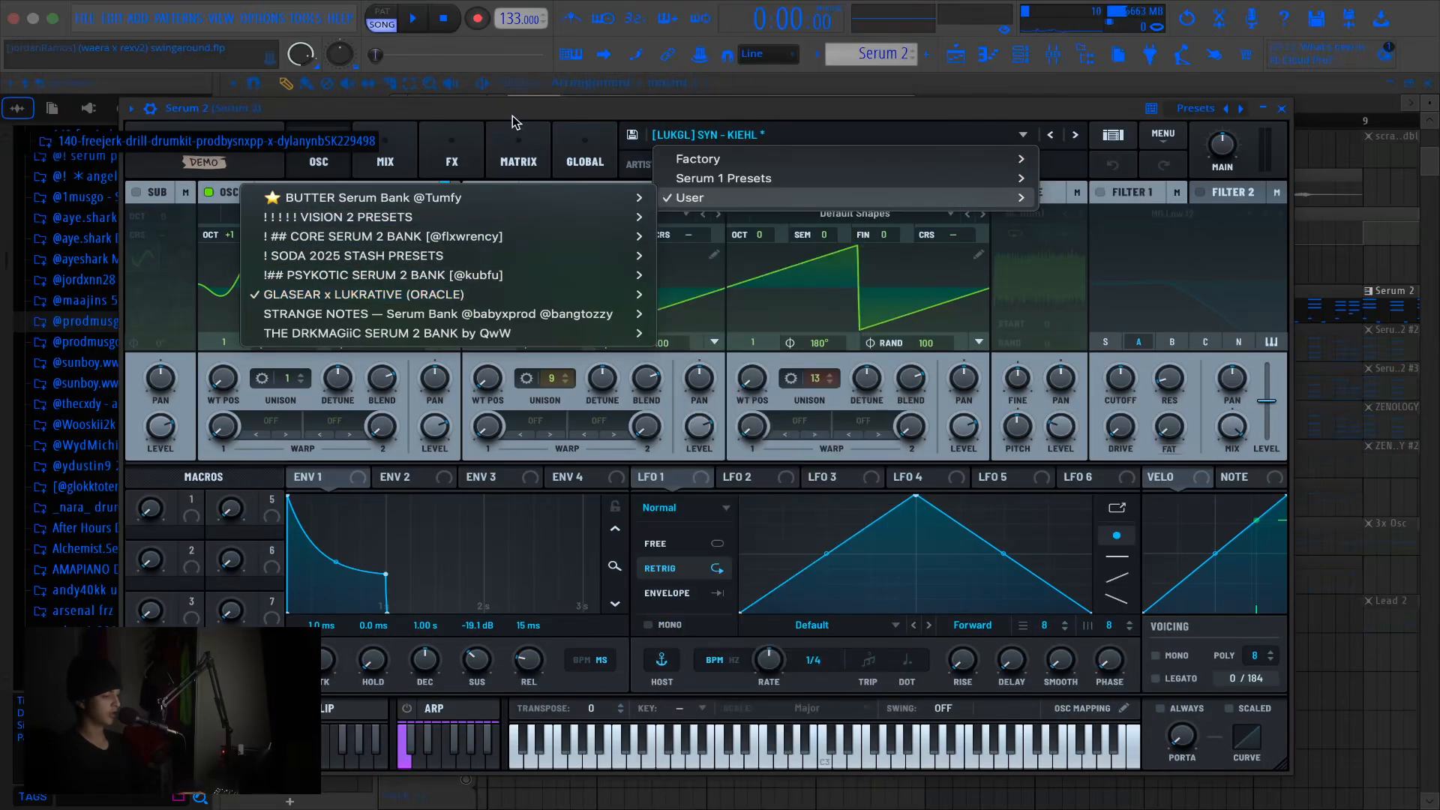
left_click(512, 115)
left_click(1280, 106)
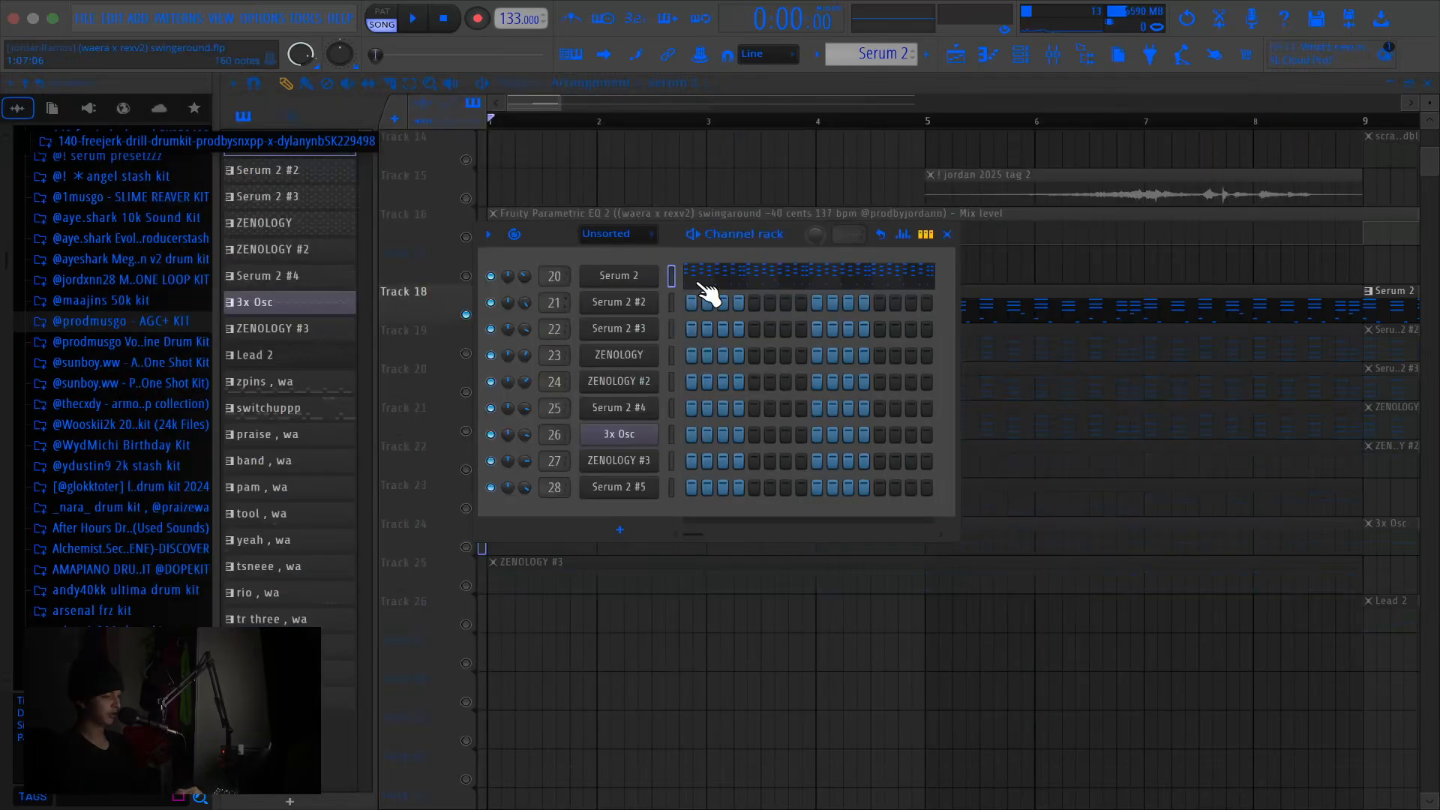
left_click(949, 235)
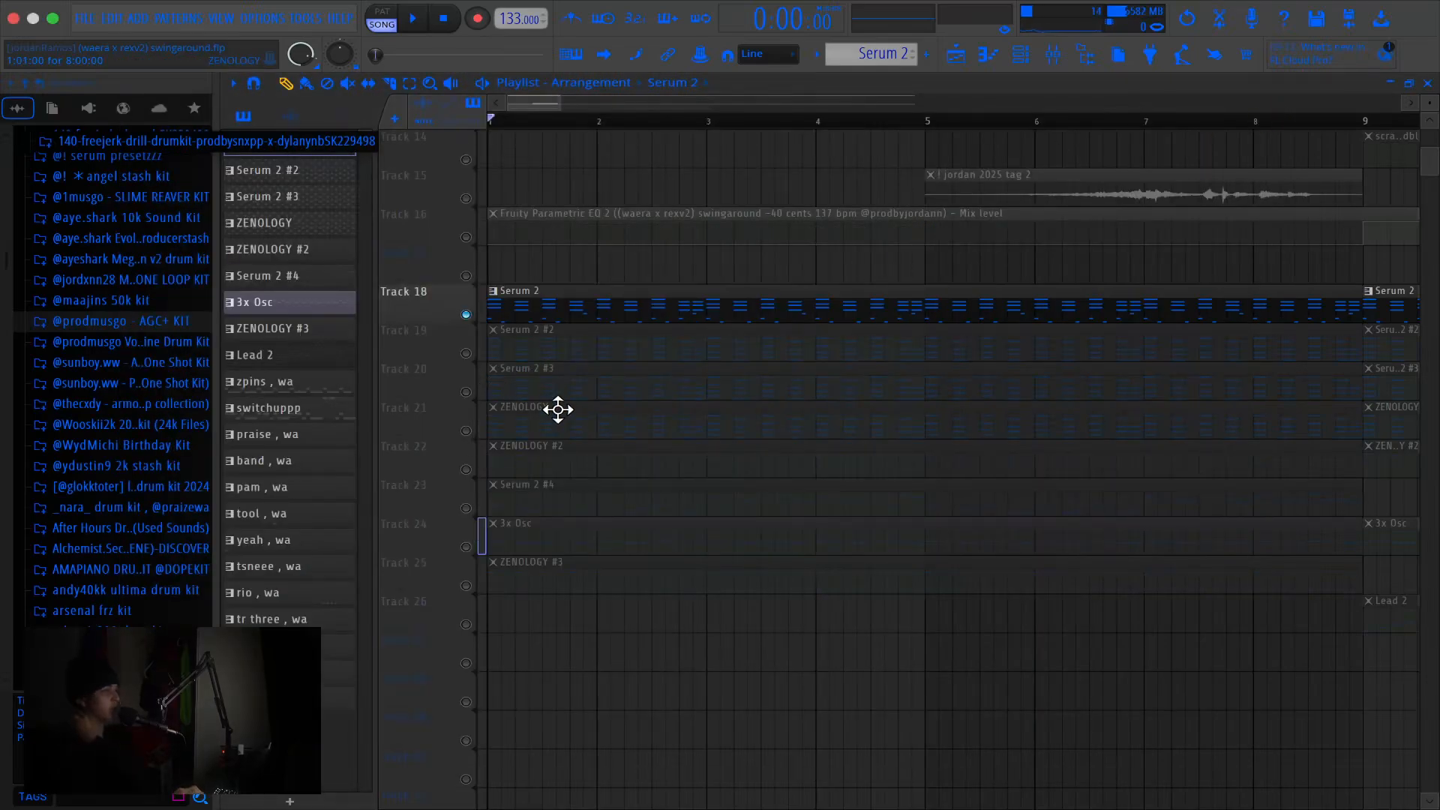
Listen to Track 19 soloed and inspect the preset loaded in the Serum 2 #2 instrument
left_click(471, 353)
key("space")
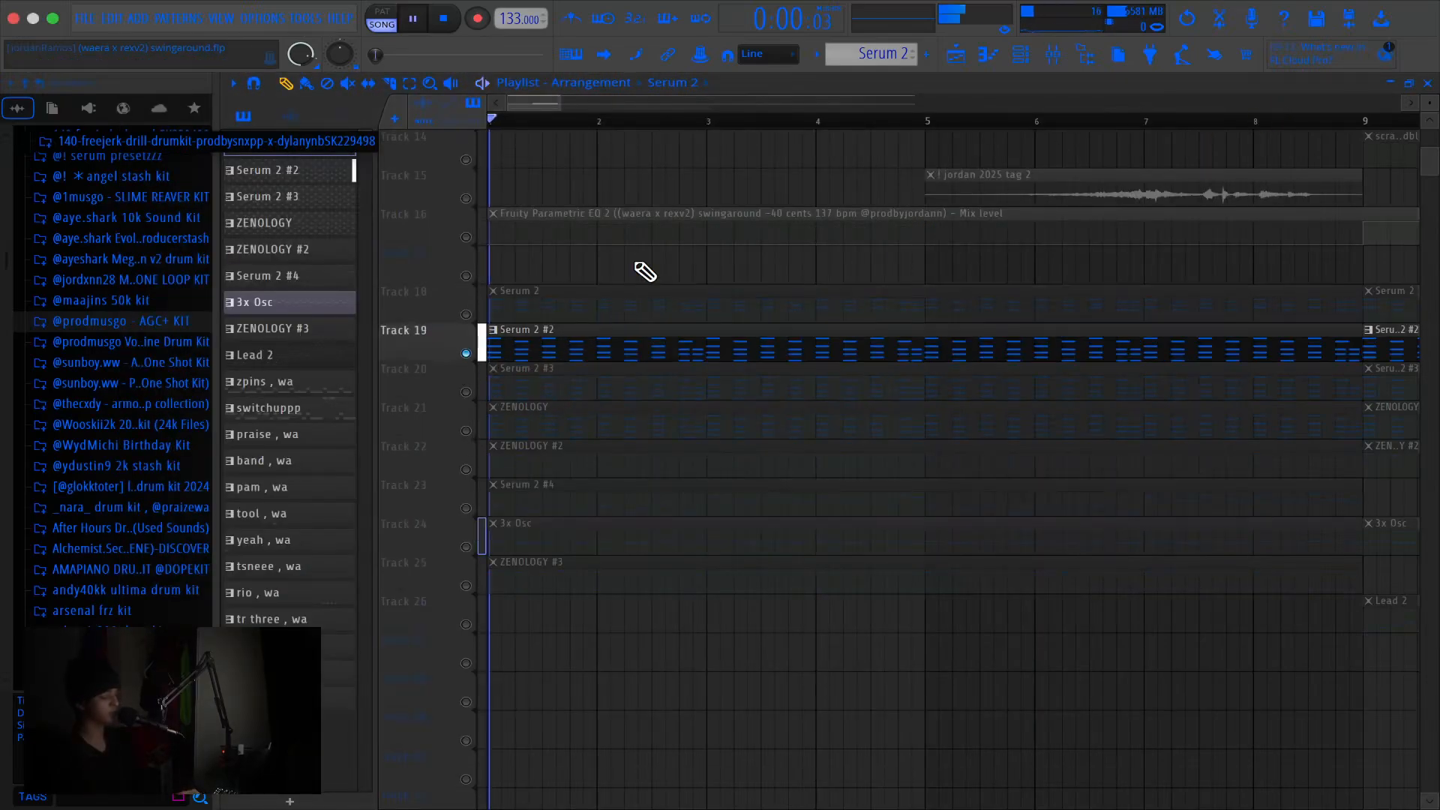
left_click(1021, 53)
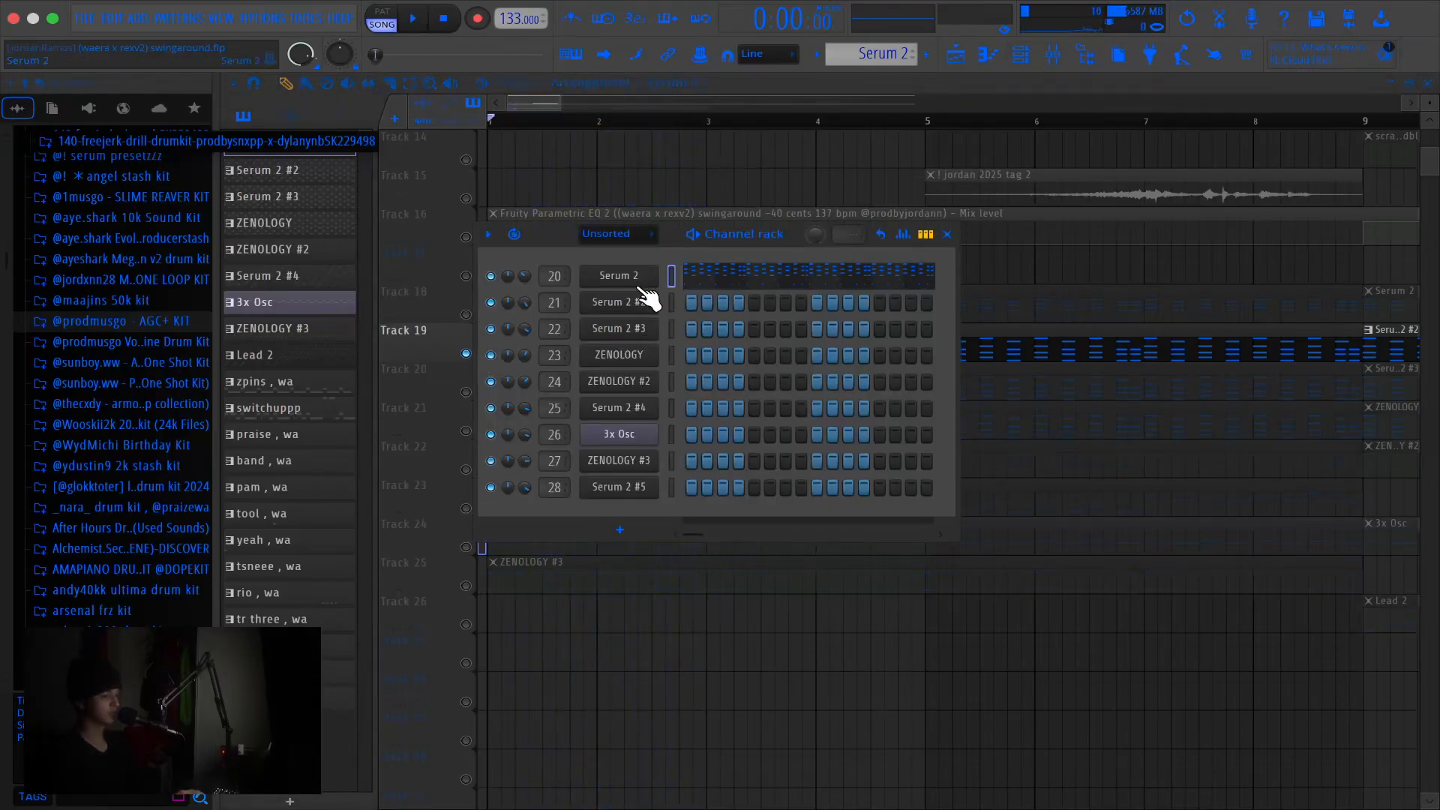
left_click(626, 306)
left_click_drag(533, 21, 556, 54)
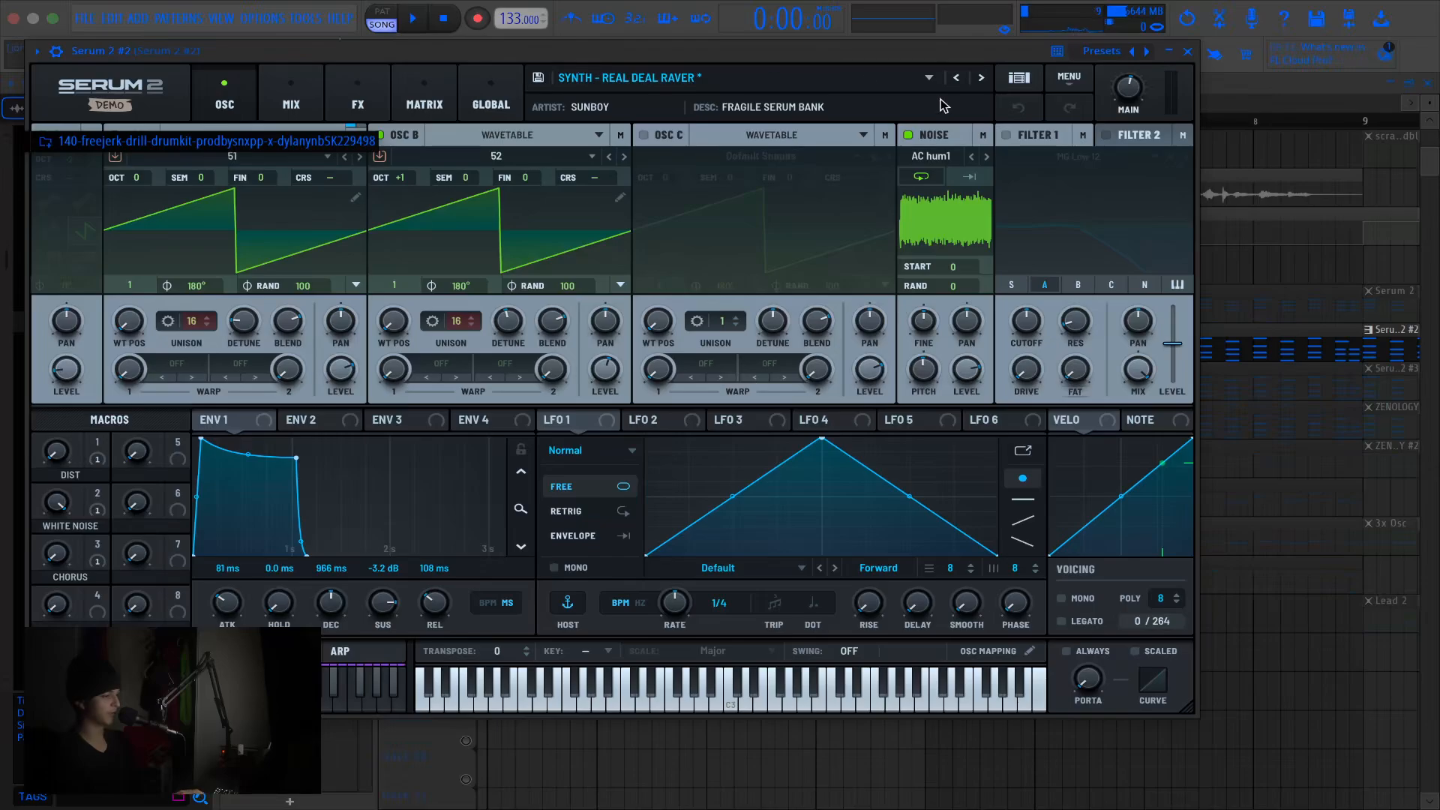
left_click(1187, 52)
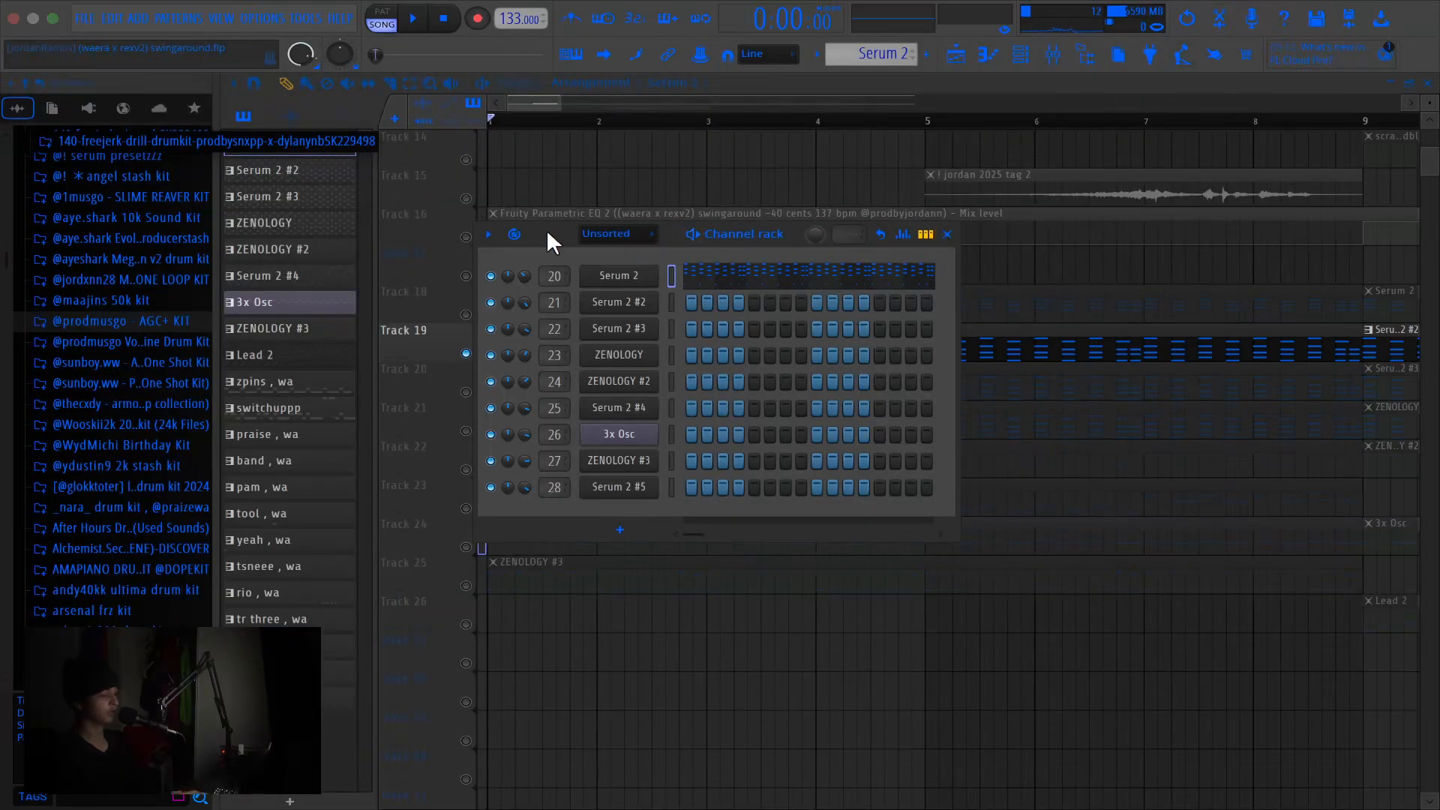
Listen to Track 20 soloed while viewing the Serum 2 #3 instrument opened from the channel rack
left_click_drag(546, 228, 731, 209)
left_click(475, 393)
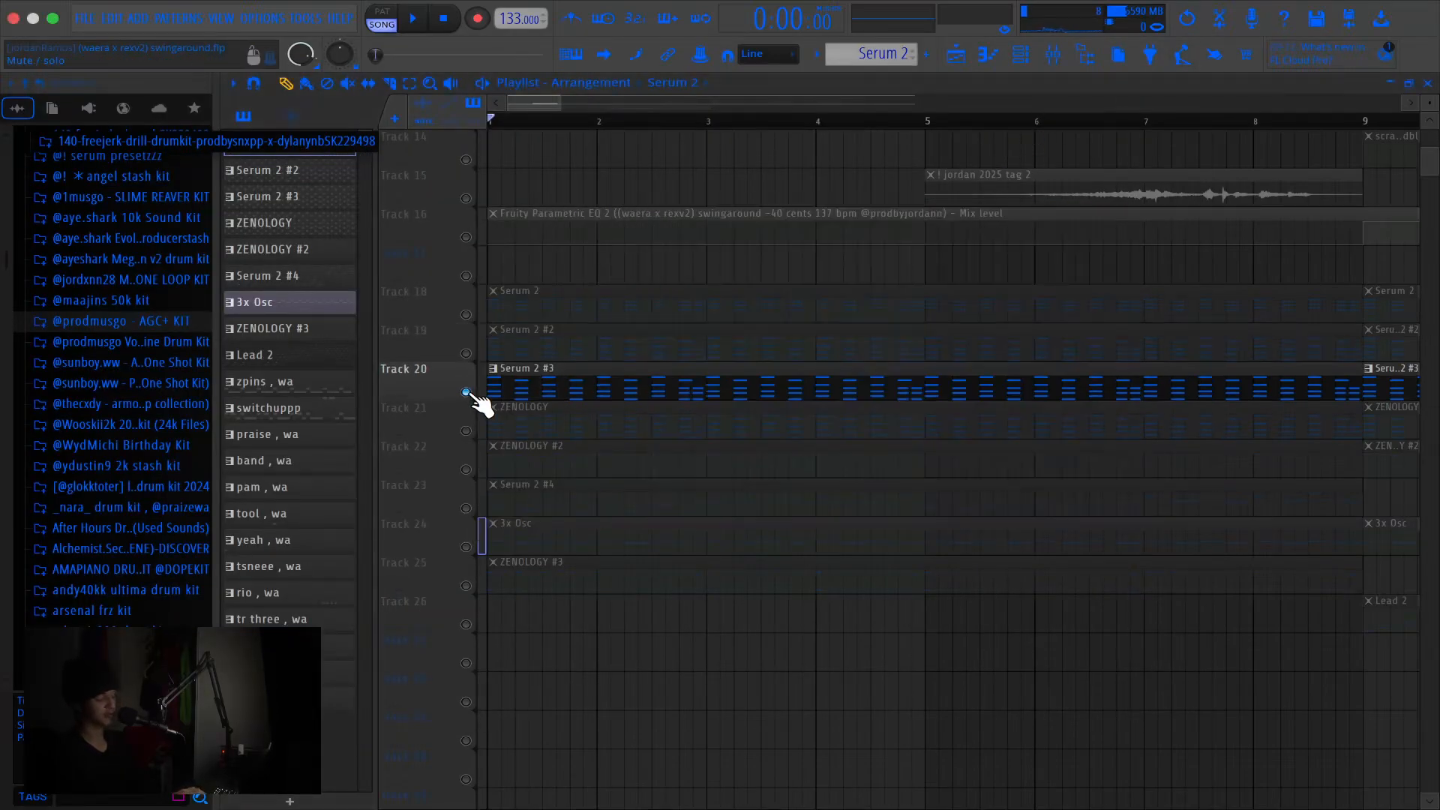
key("space")
left_click(1019, 54)
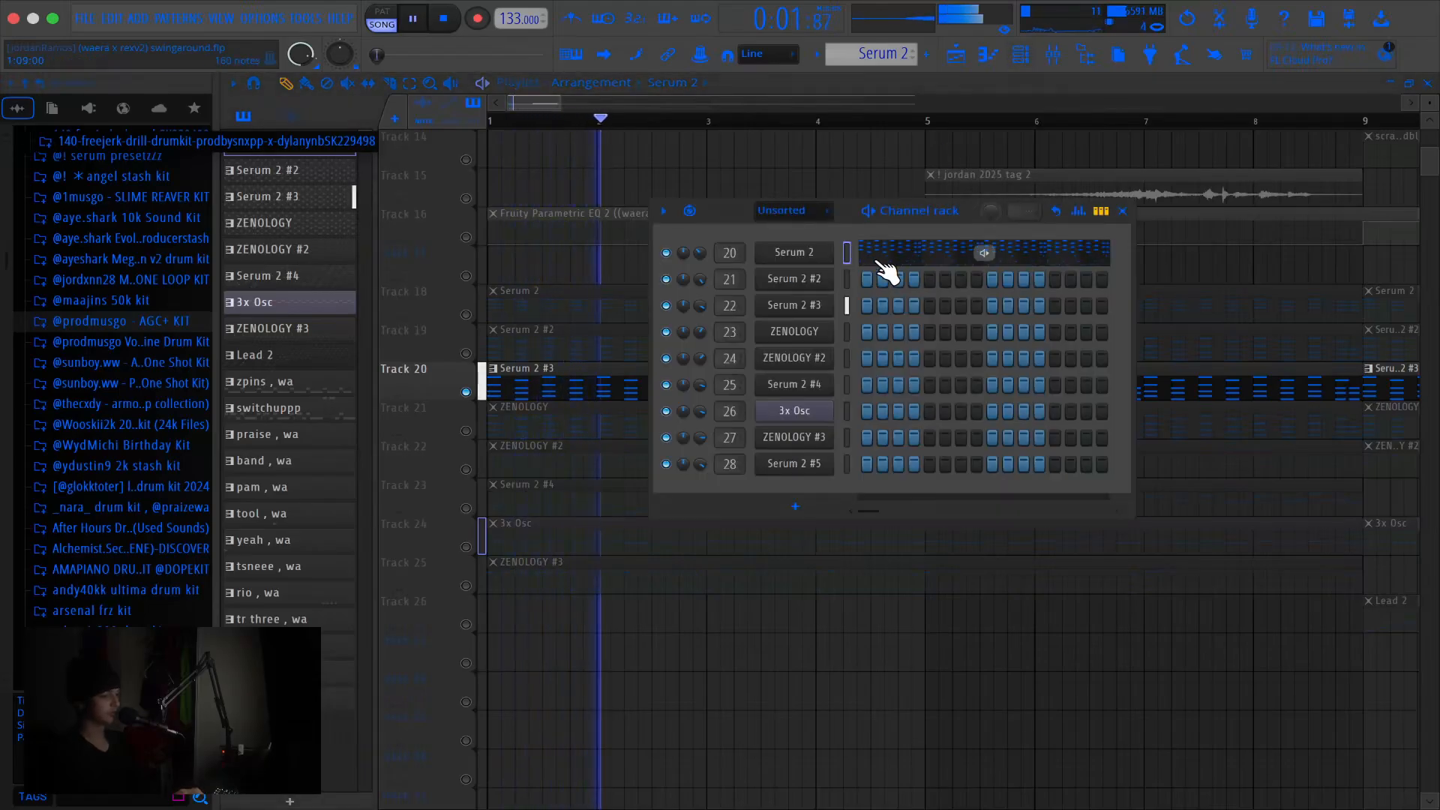
left_click(825, 306)
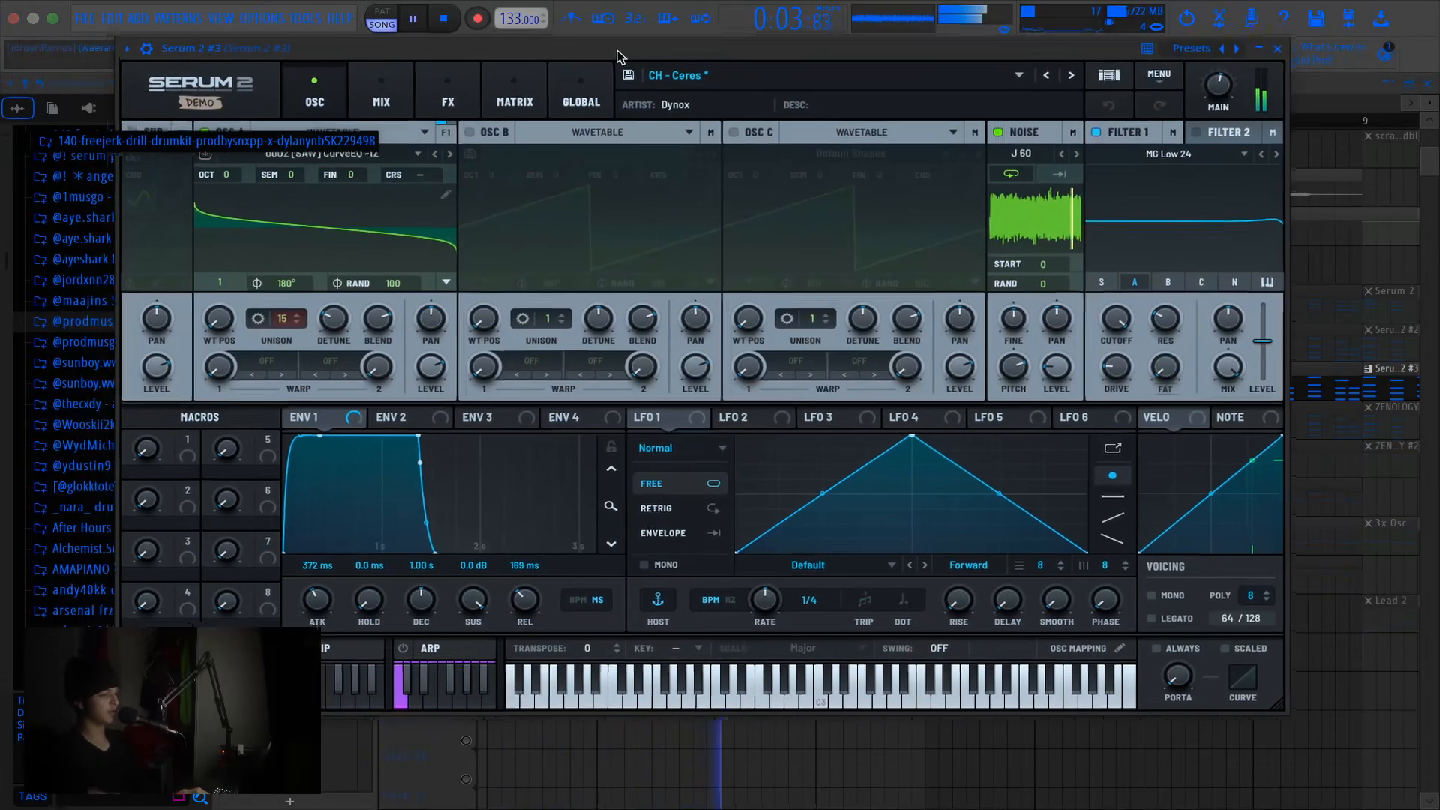
left_click_drag(617, 56, 639, 88)
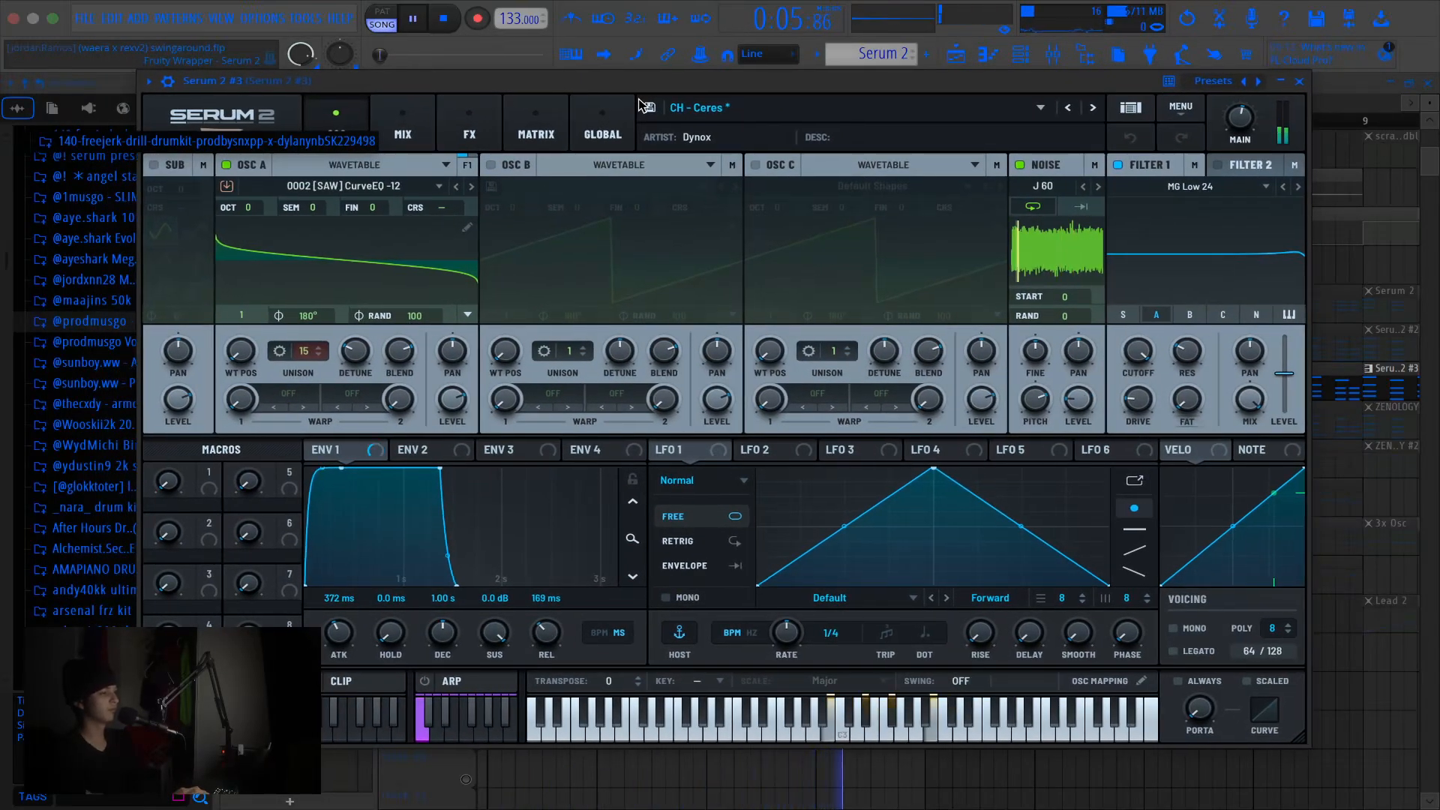
key("space")
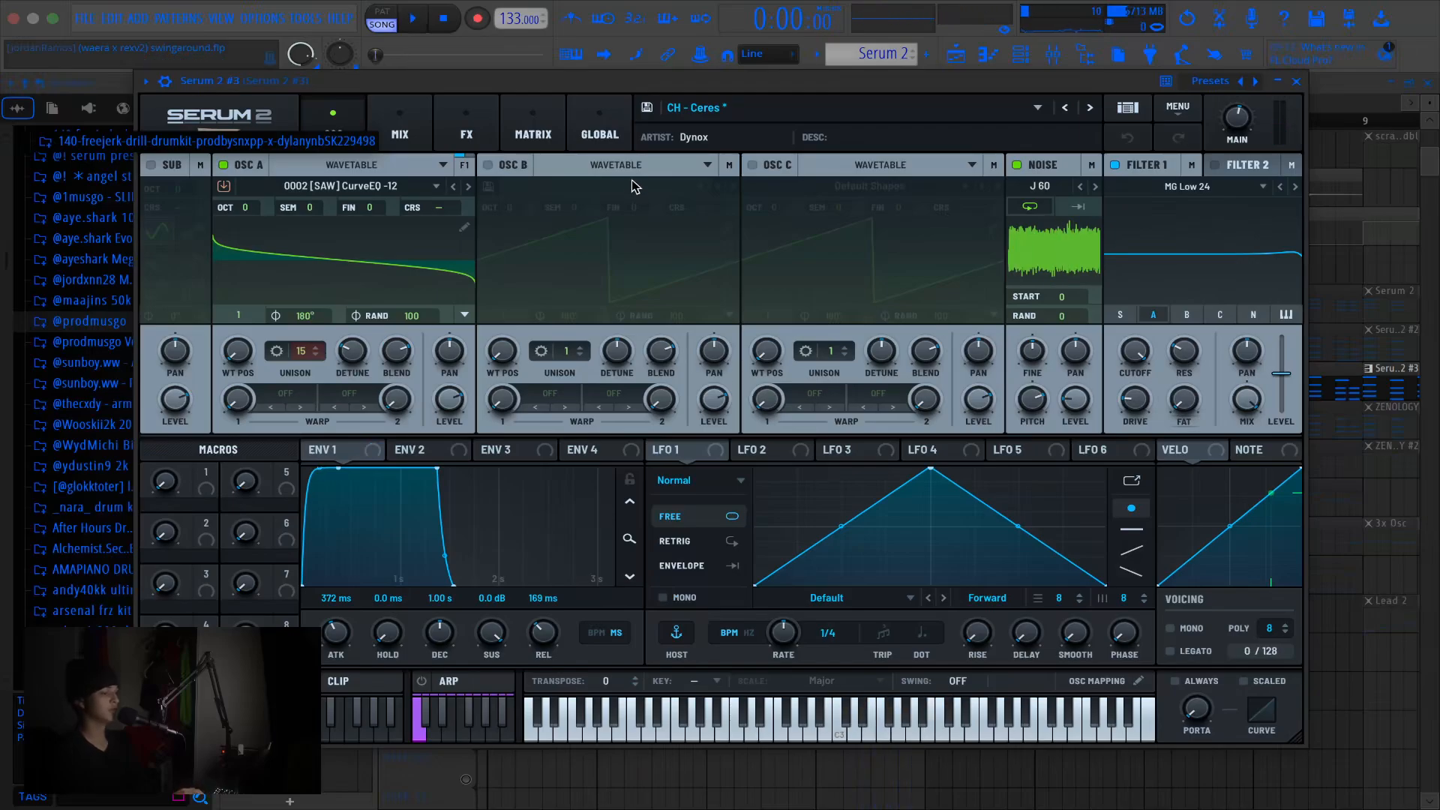
Check which Serum 1 preset bank the Serum 2 #3 preset comes from, and close the instrument
left_click(720, 107)
mouse_move(724, 153)
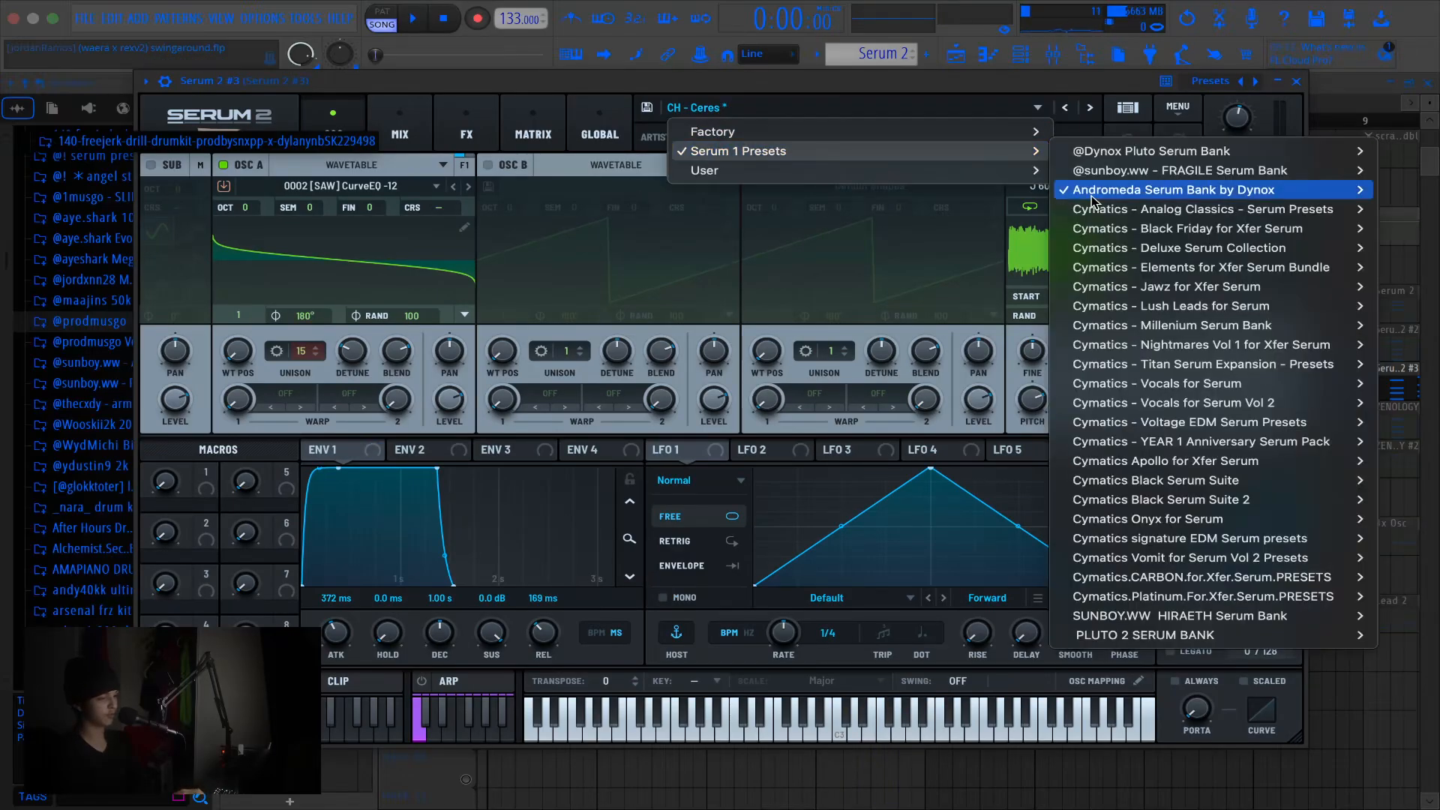
mouse_move(1092, 198)
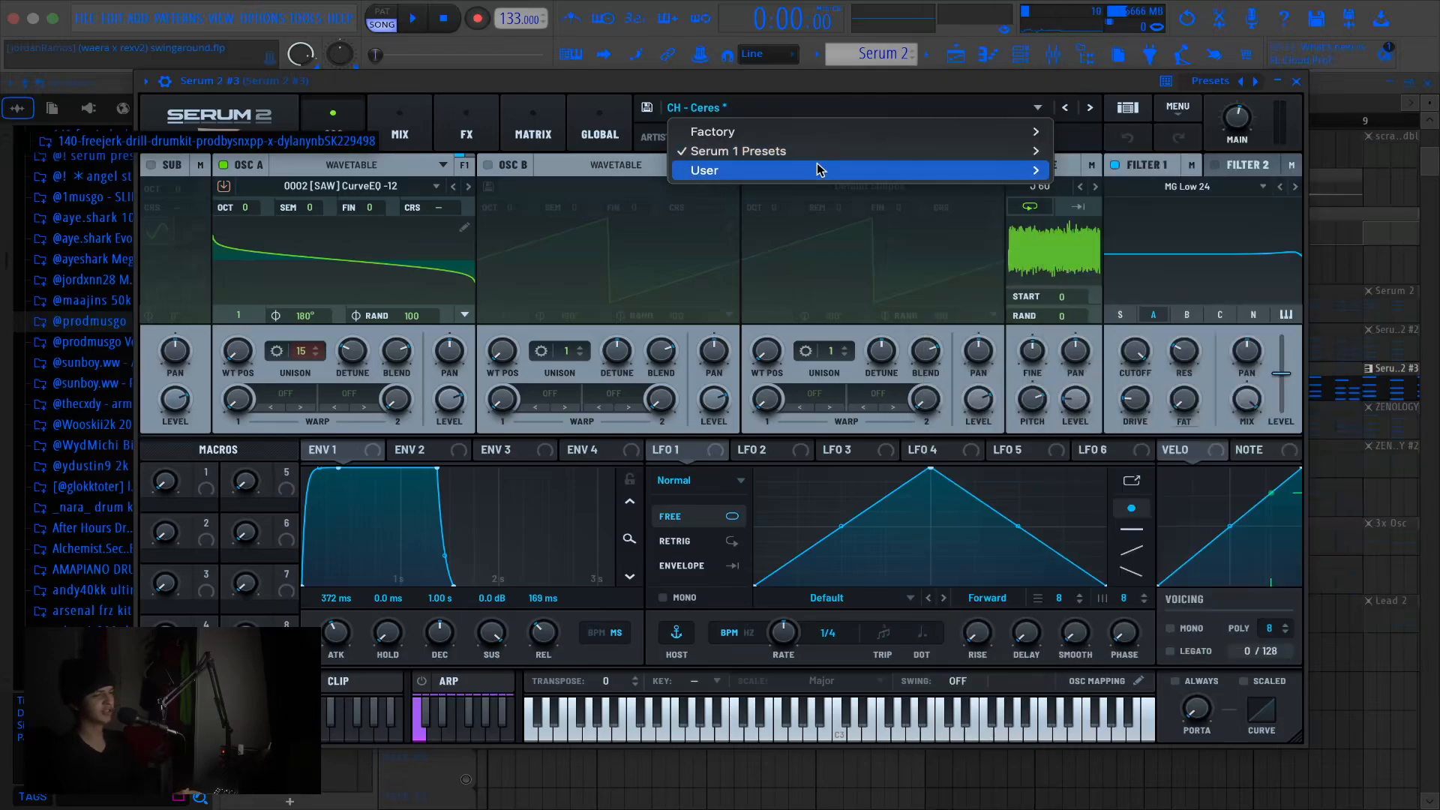
left_click(733, 109)
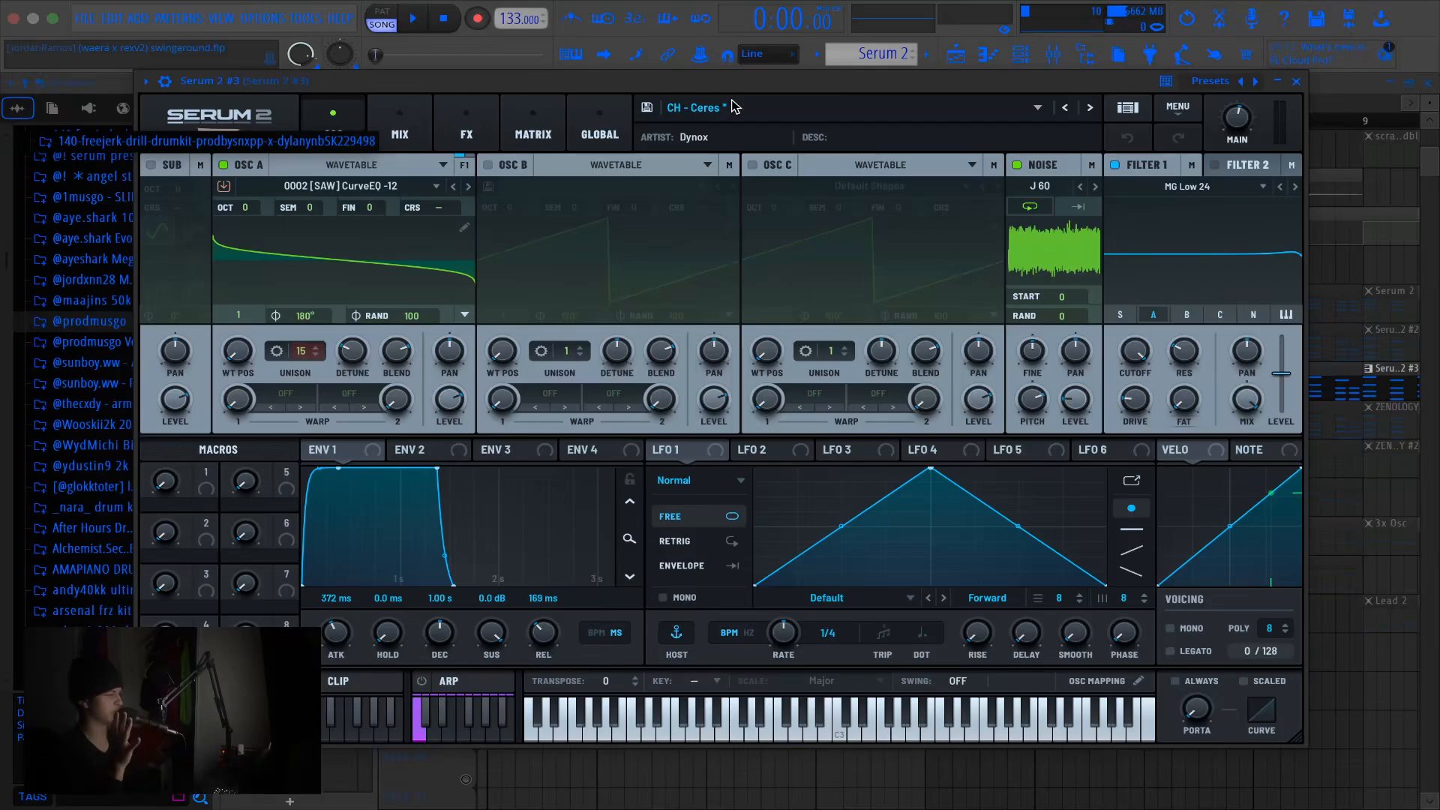
left_click(1297, 82)
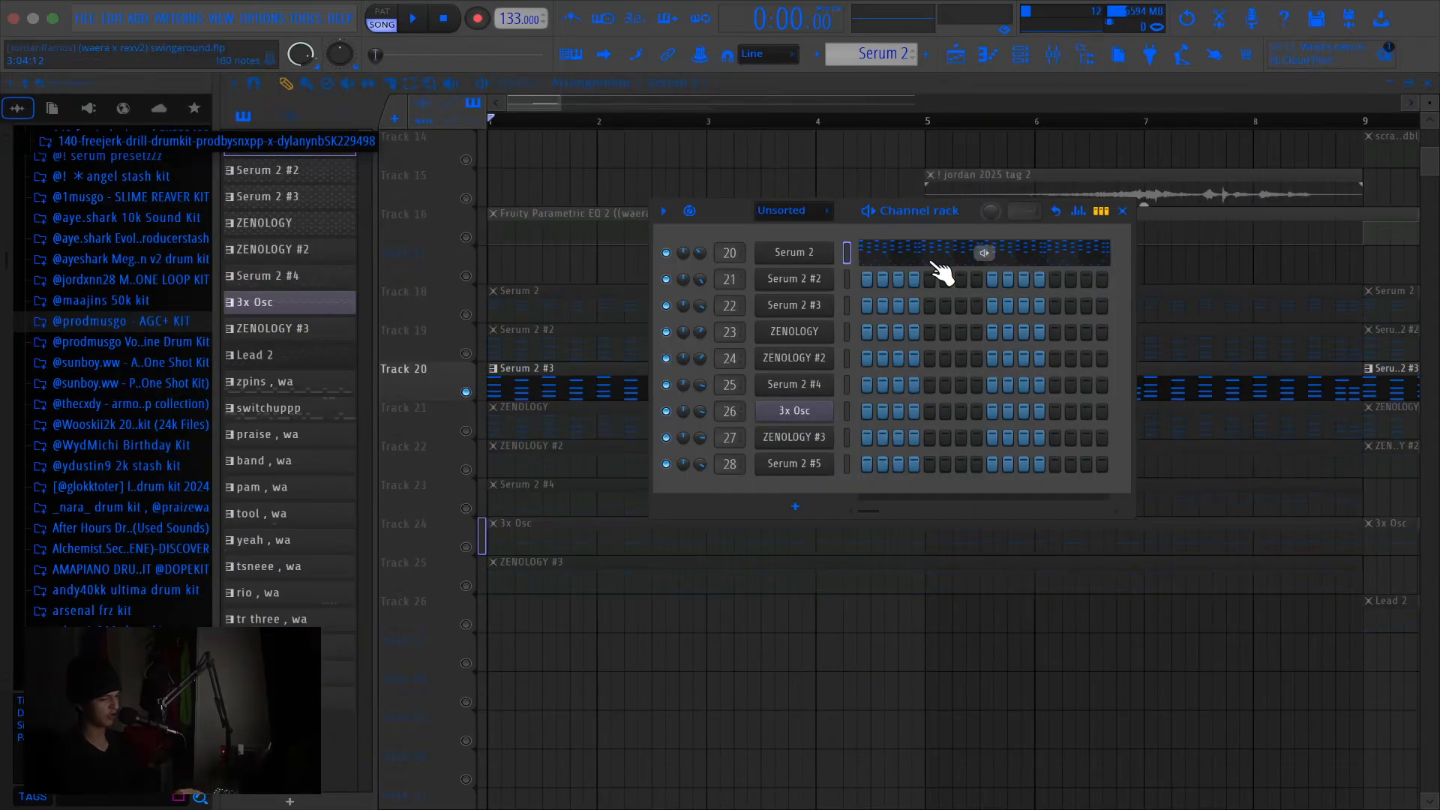
Move the channel rack clear of the tracks, solo Track 21 and play its ZENOLOGY pattern
left_click_drag(724, 210, 860, 554)
scroll(772, 437, "down", 5)
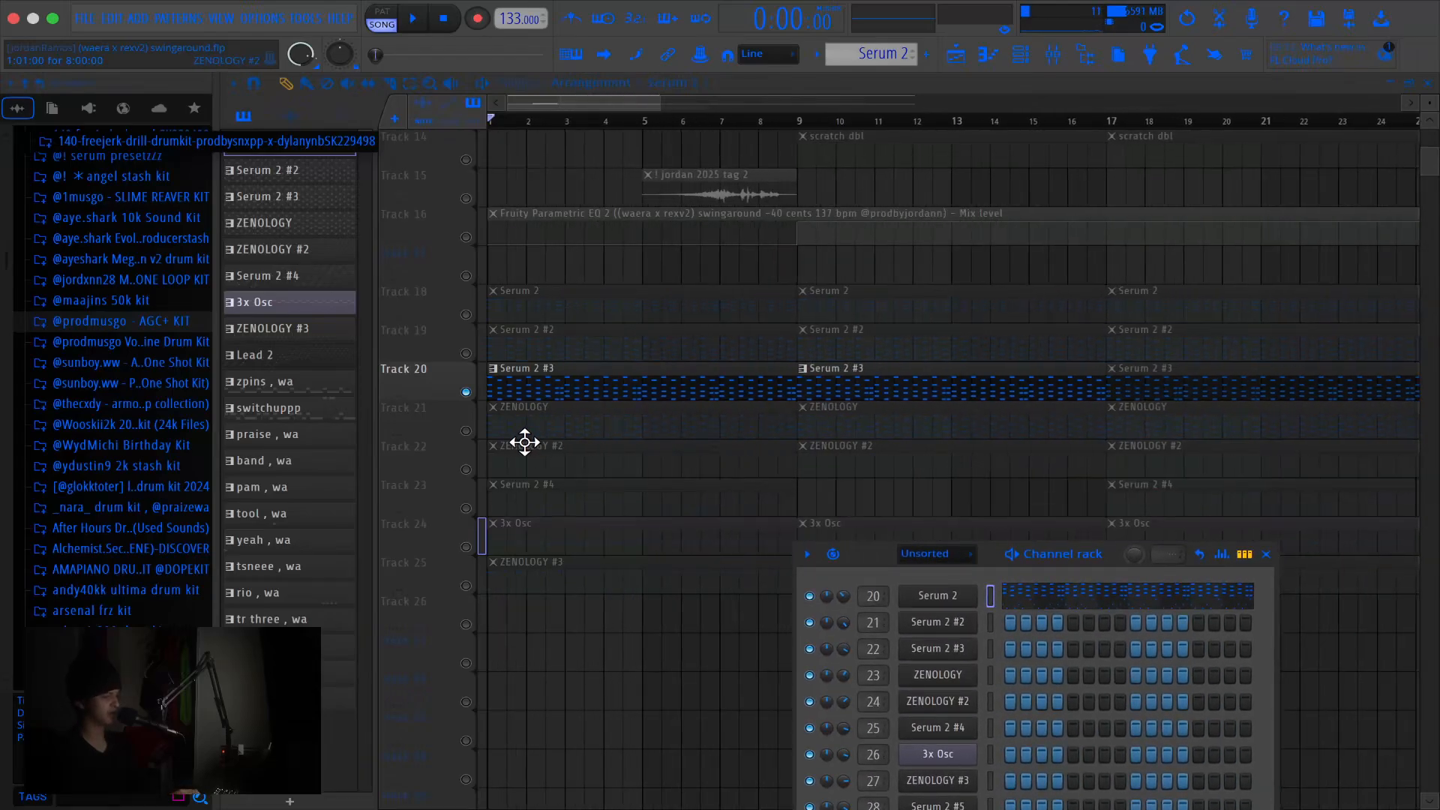
left_click(495, 426)
scroll(498, 422, "up", 3)
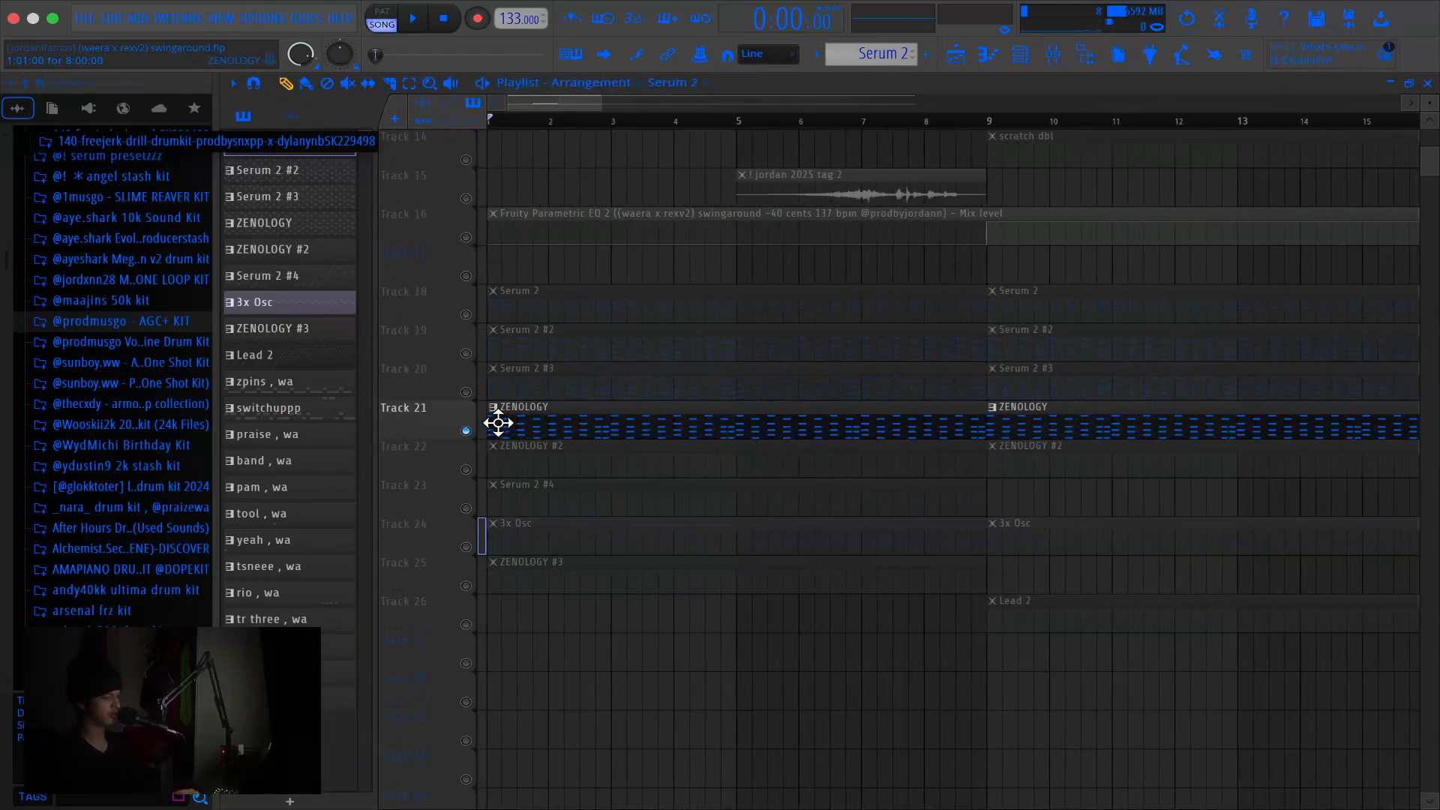
key("space")
Open the ZENOLOGY instrument from the channel rack, inspect its preset while listening, stop playback and close the instrument
left_click(1020, 54)
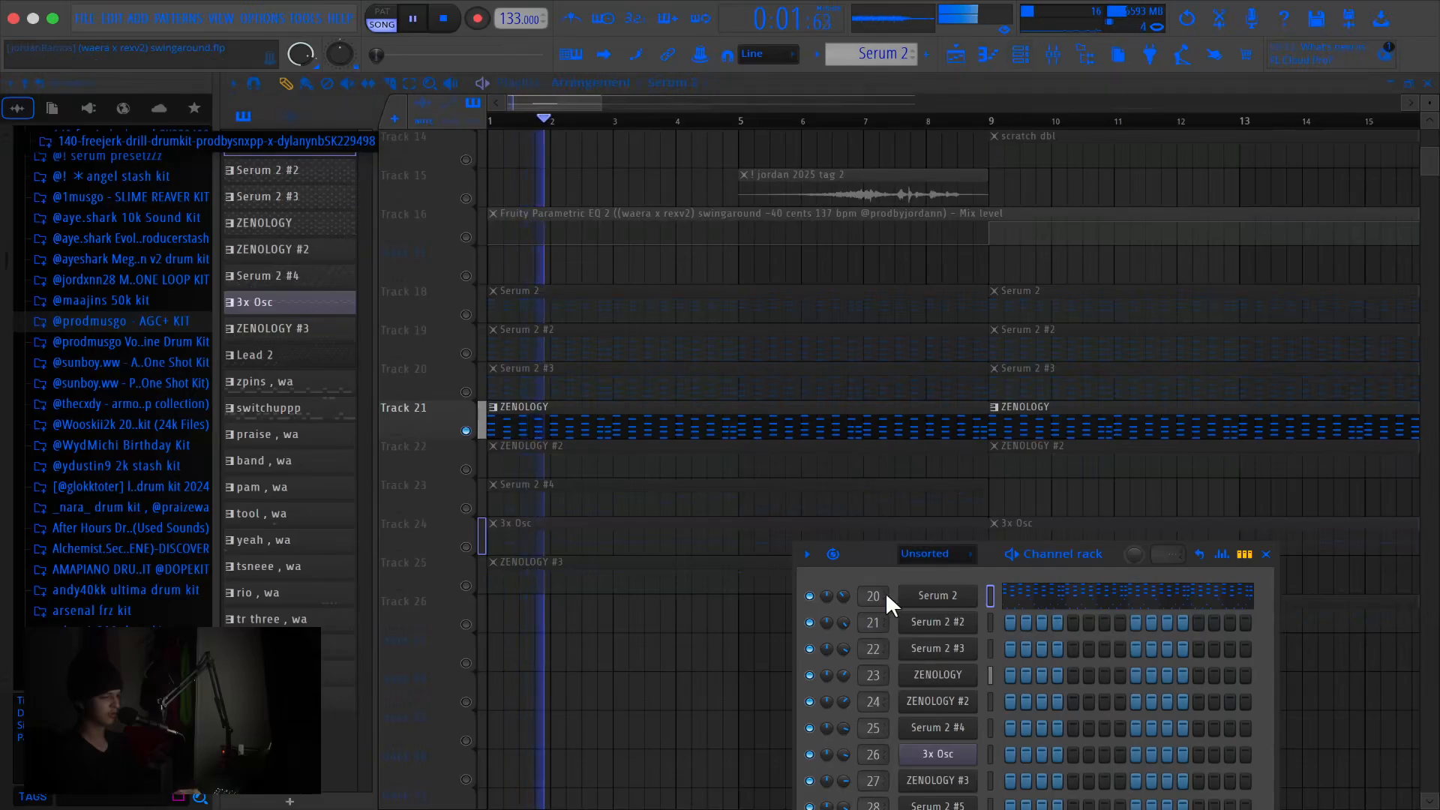
left_click_drag(864, 615, 835, 358)
left_click(911, 463)
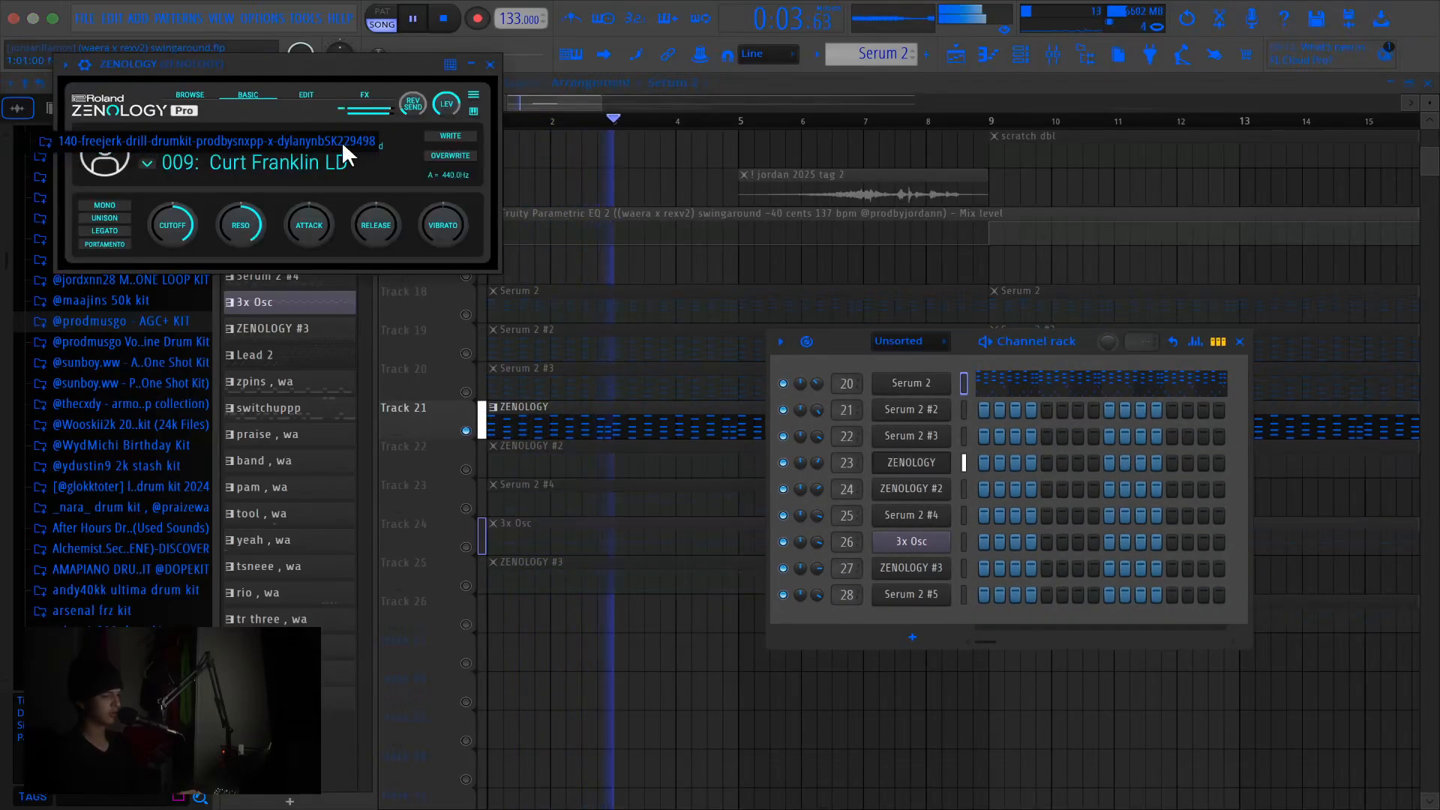
left_click_drag(255, 75, 606, 123)
key("space")
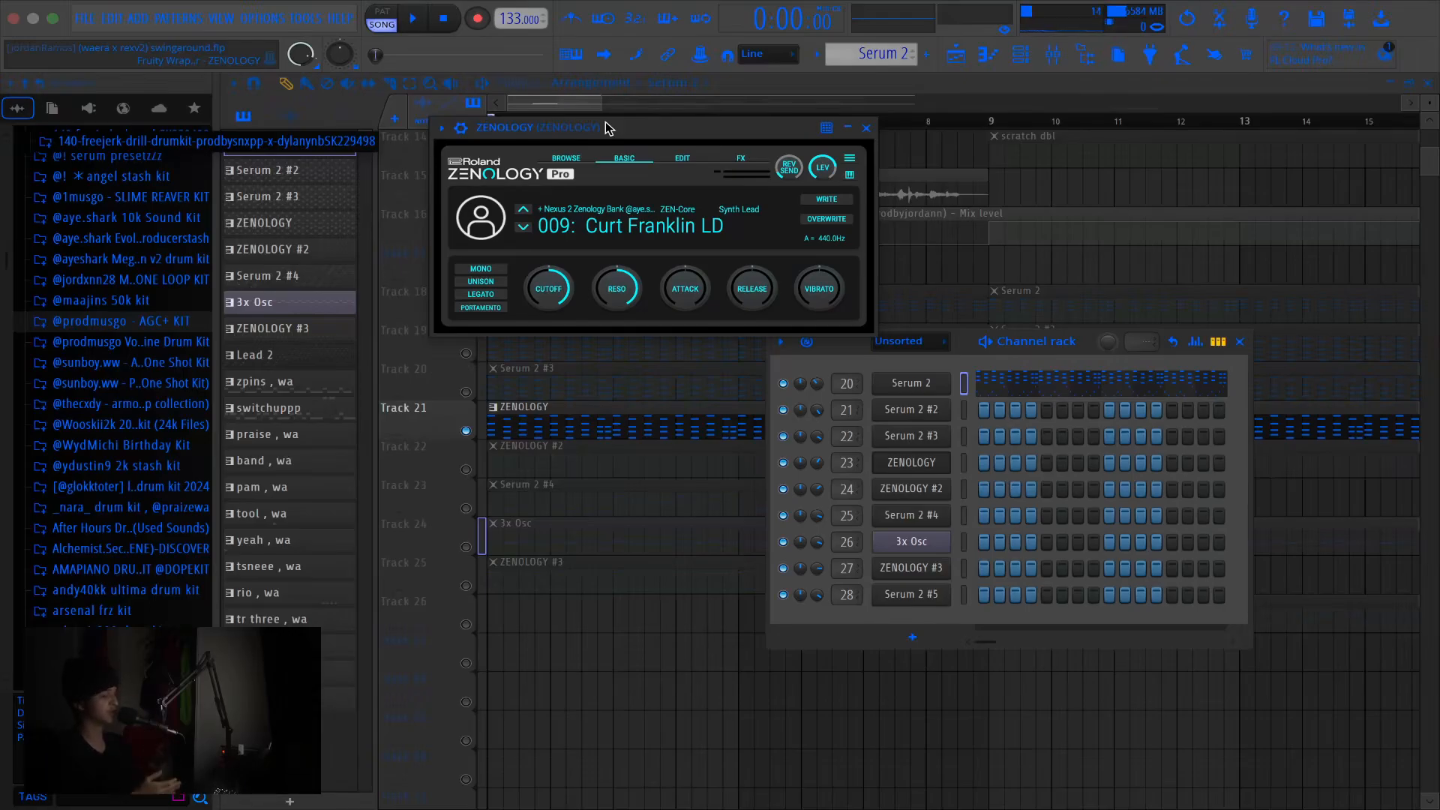
left_click(866, 128)
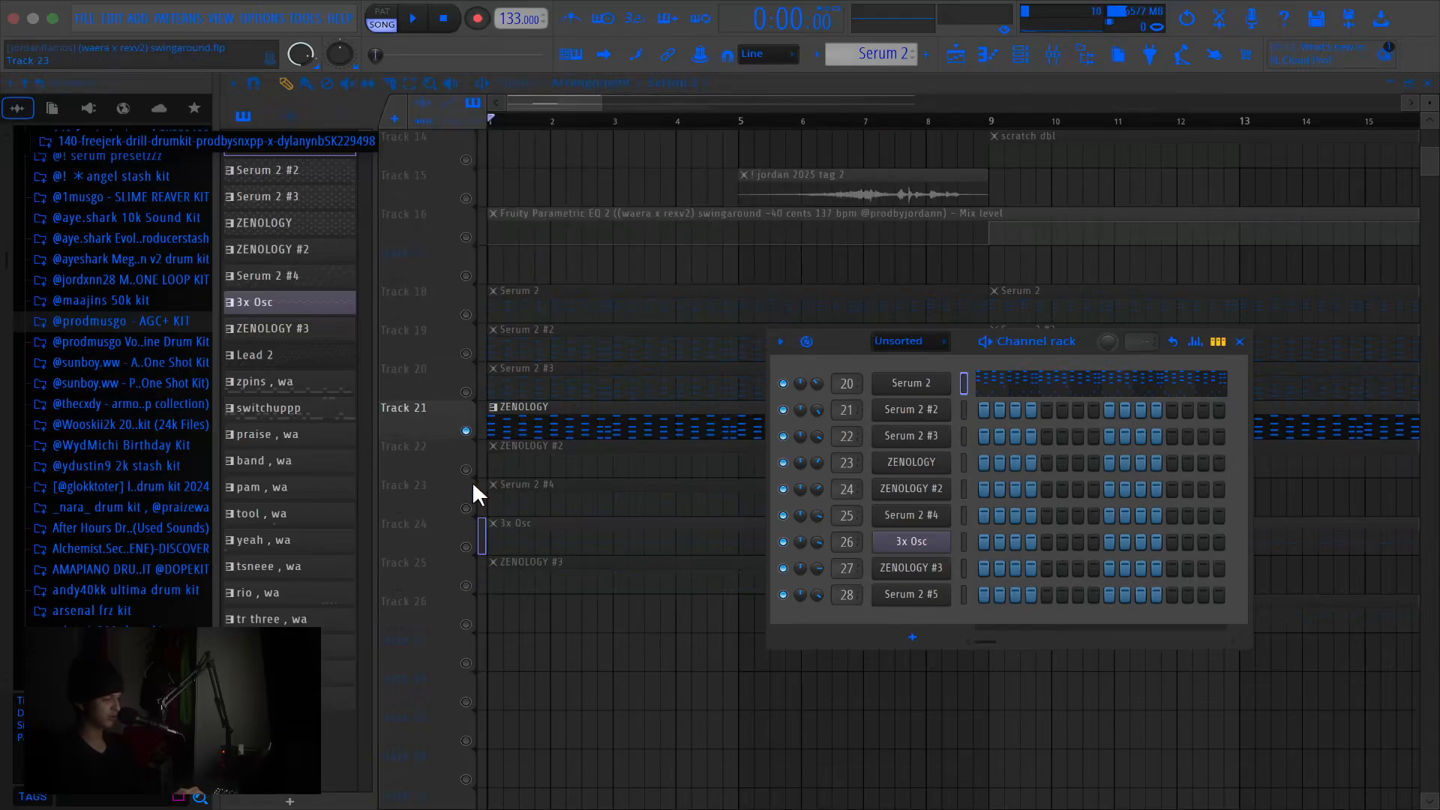
Listen to Track 22 soloed while viewing its notes in the piano roll and the preset in the ZENOLOGY #2 instrument
double_click(514, 469)
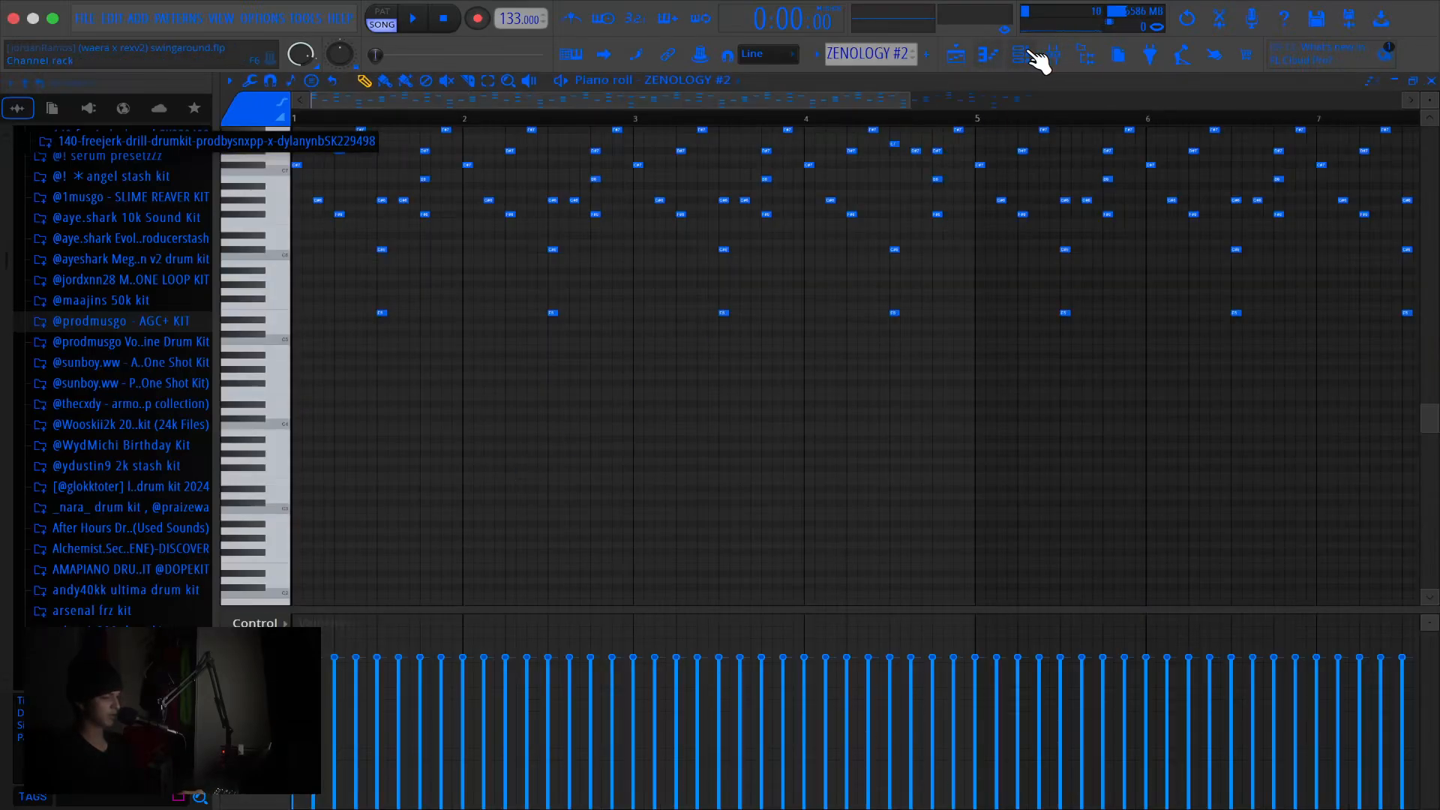
left_click(1027, 54)
left_click(911, 488)
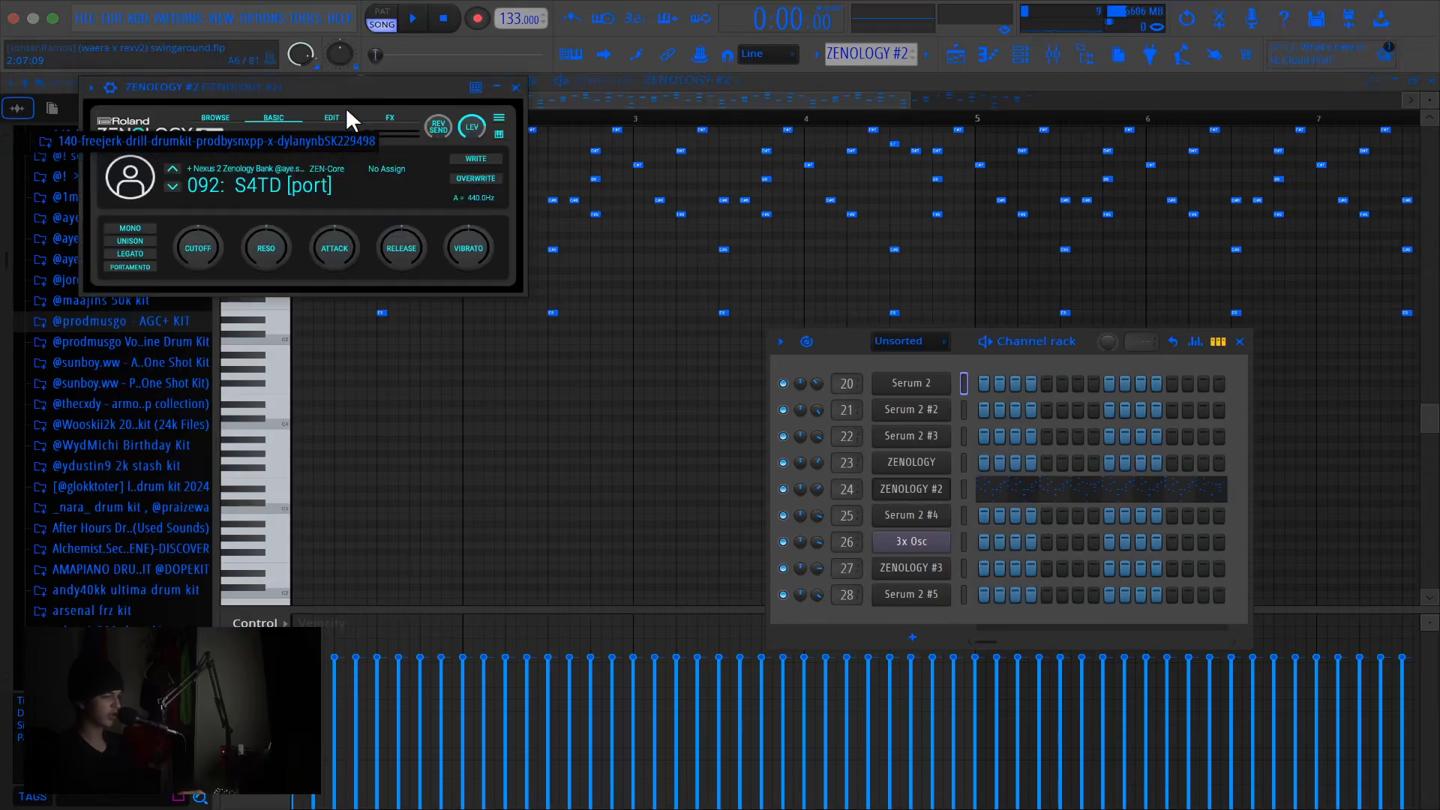
left_click_drag(331, 89, 530, 352)
scroll(604, 241, "up", 3)
key("space")
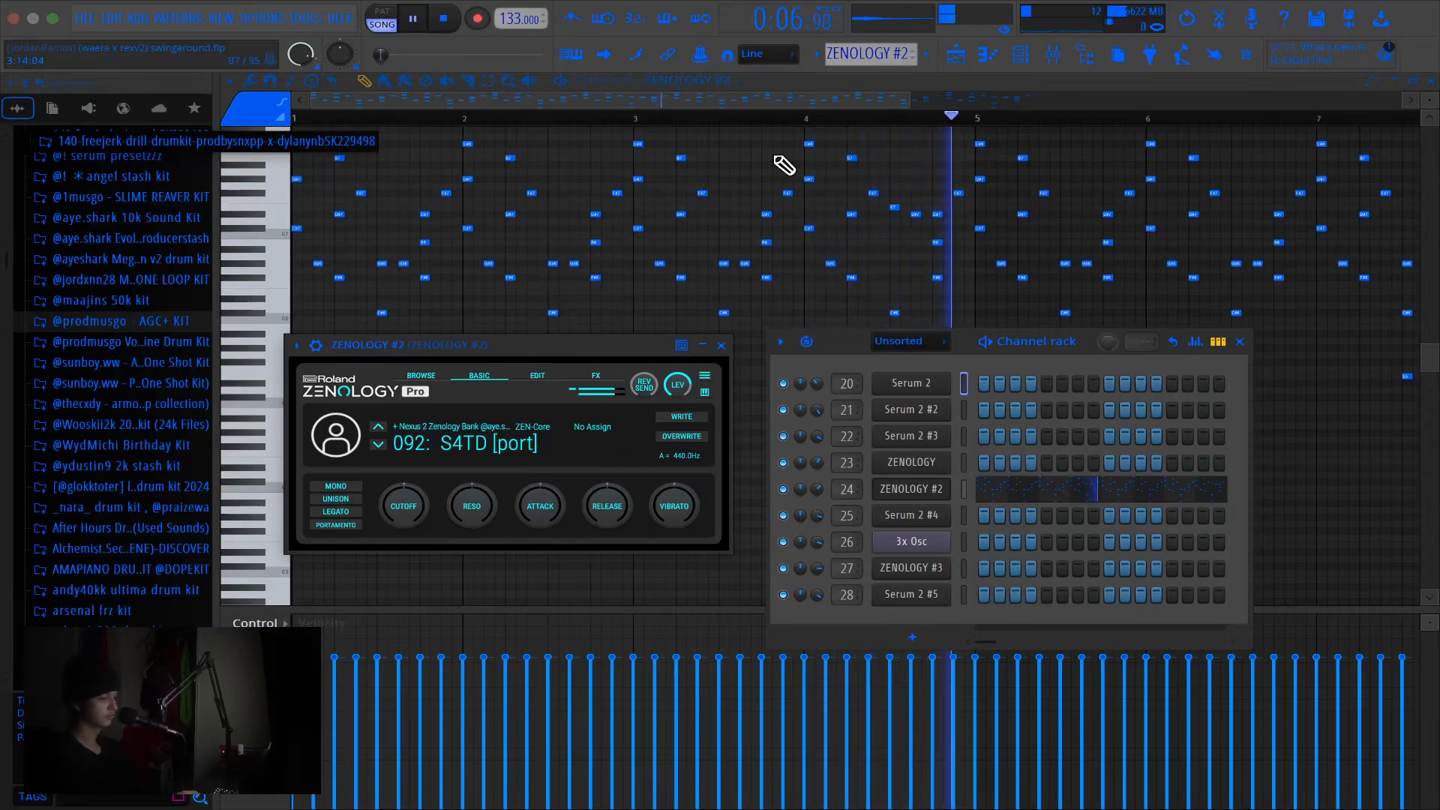
key("space")
Open Track 23's Serum 2 #4 notes in the piano roll, close the ZENOLOGY #2 instrument and play the soloed layer
left_click(958, 58)
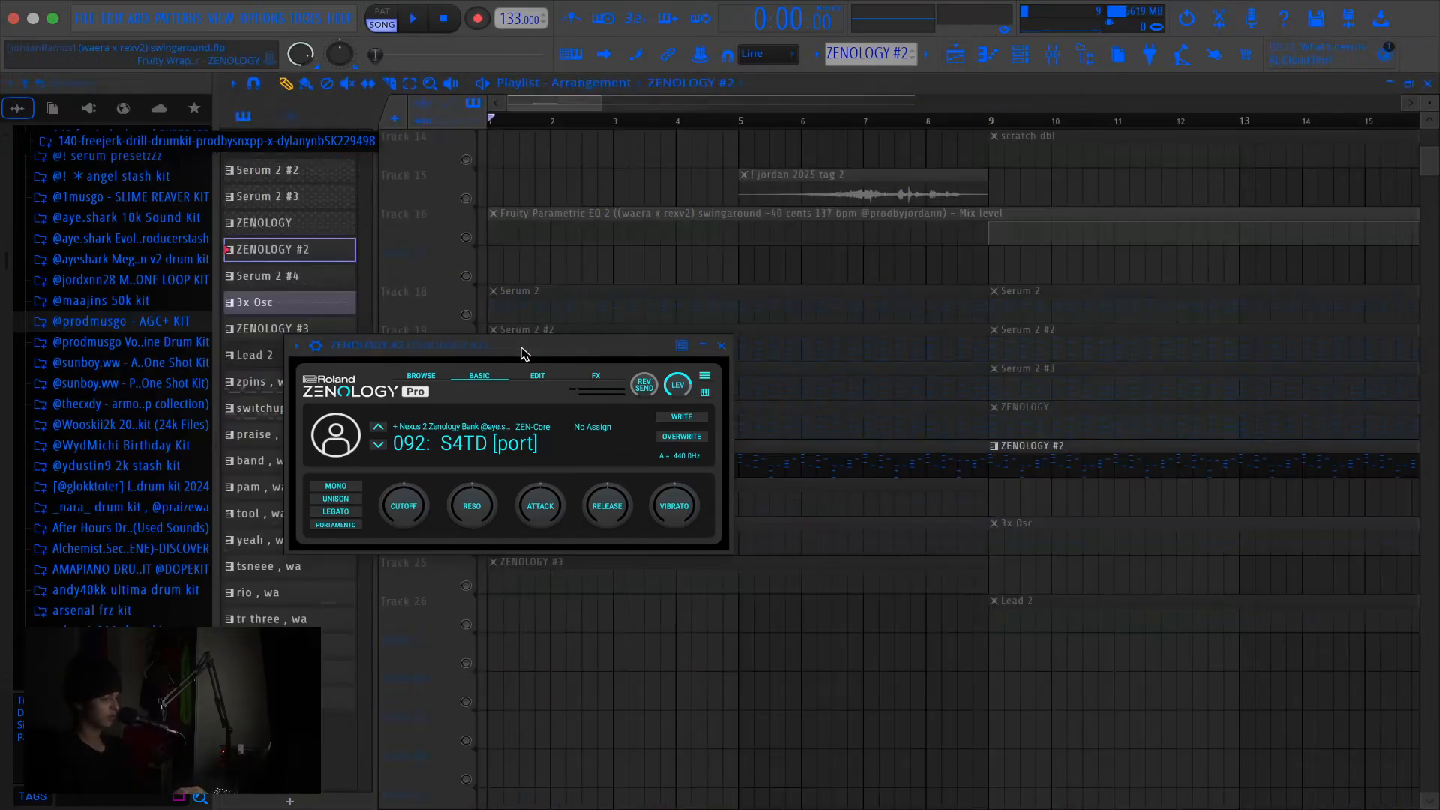
left_click_drag(523, 352, 982, 147)
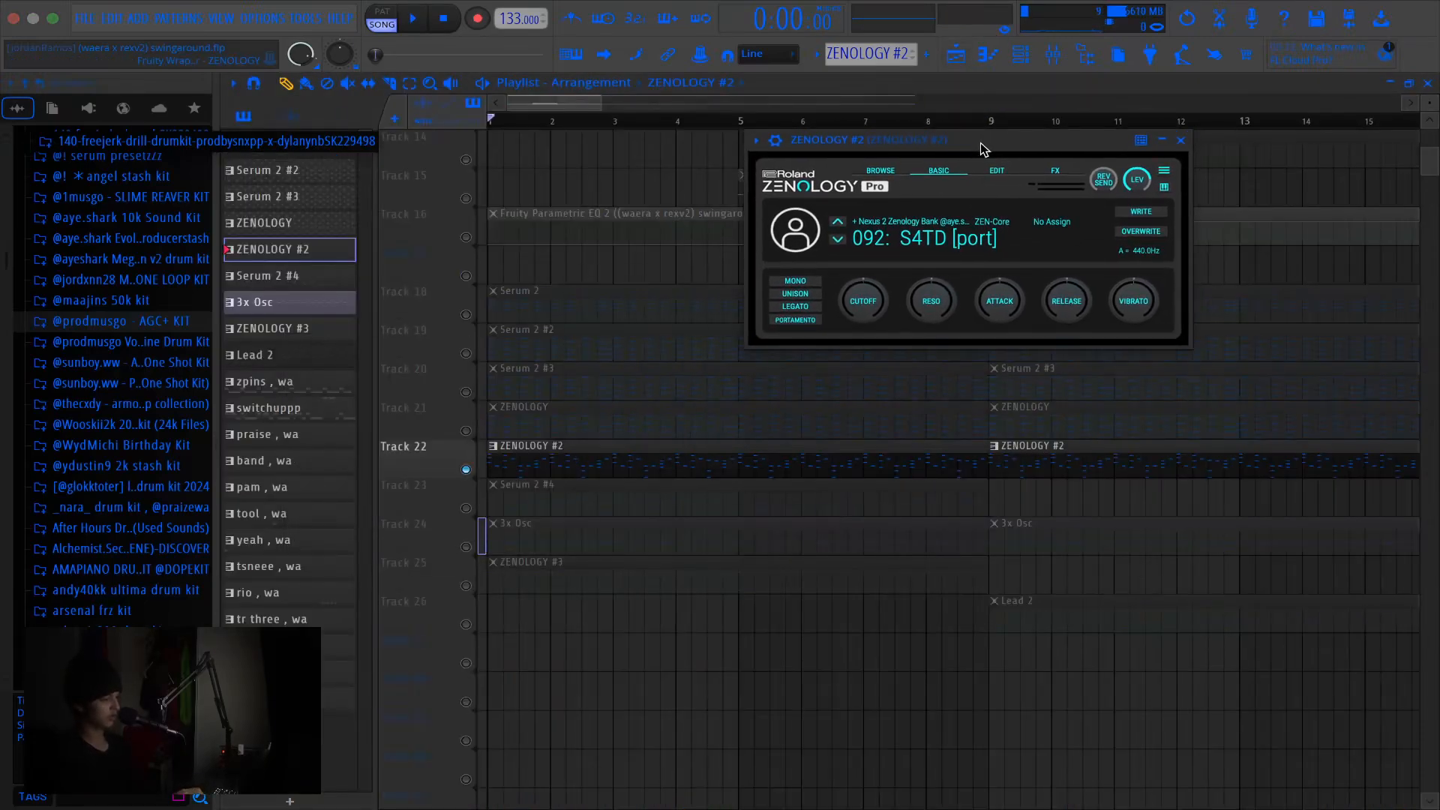
double_click(491, 501)
left_click(1180, 142)
scroll(1054, 347, "down", 3, "ctrl")
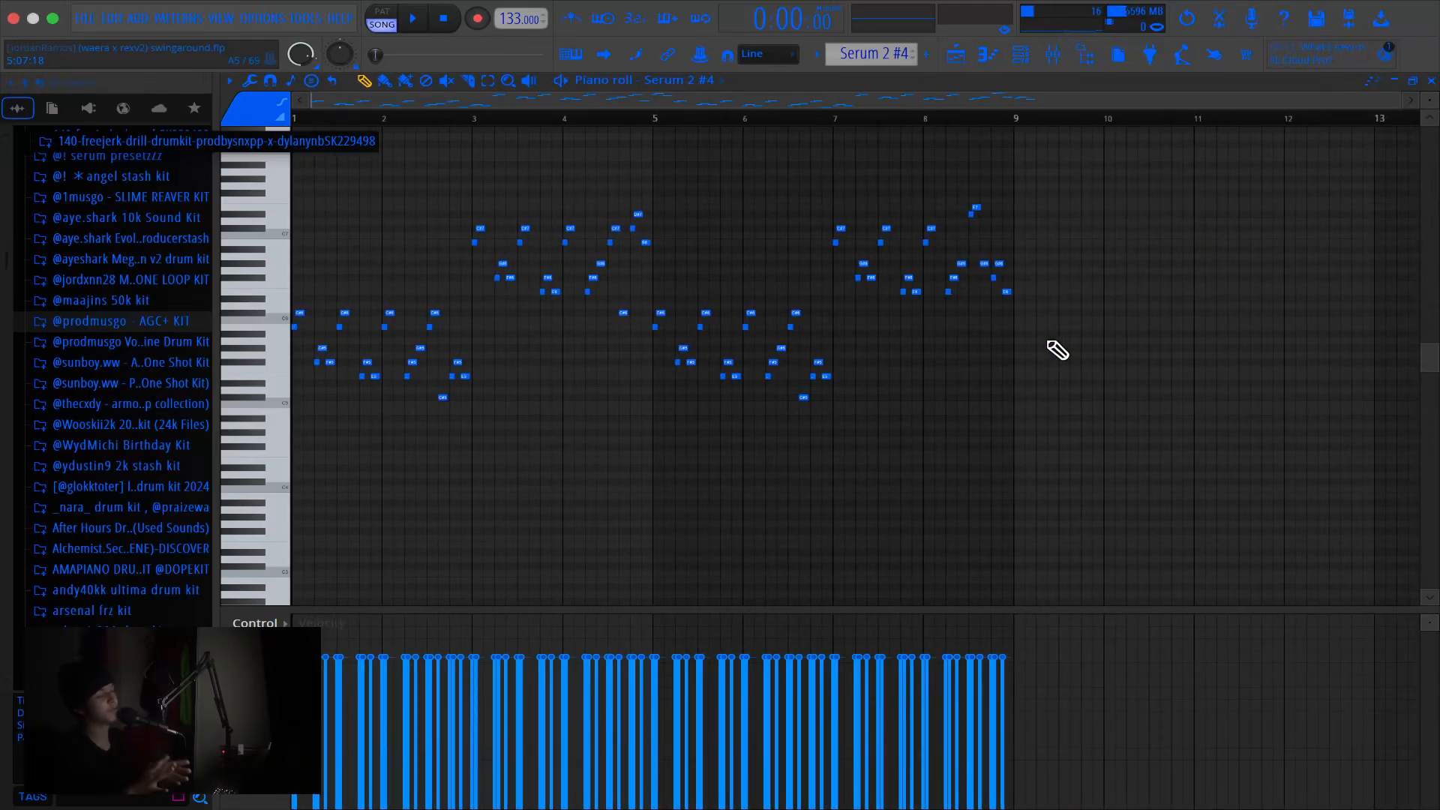
key("space")
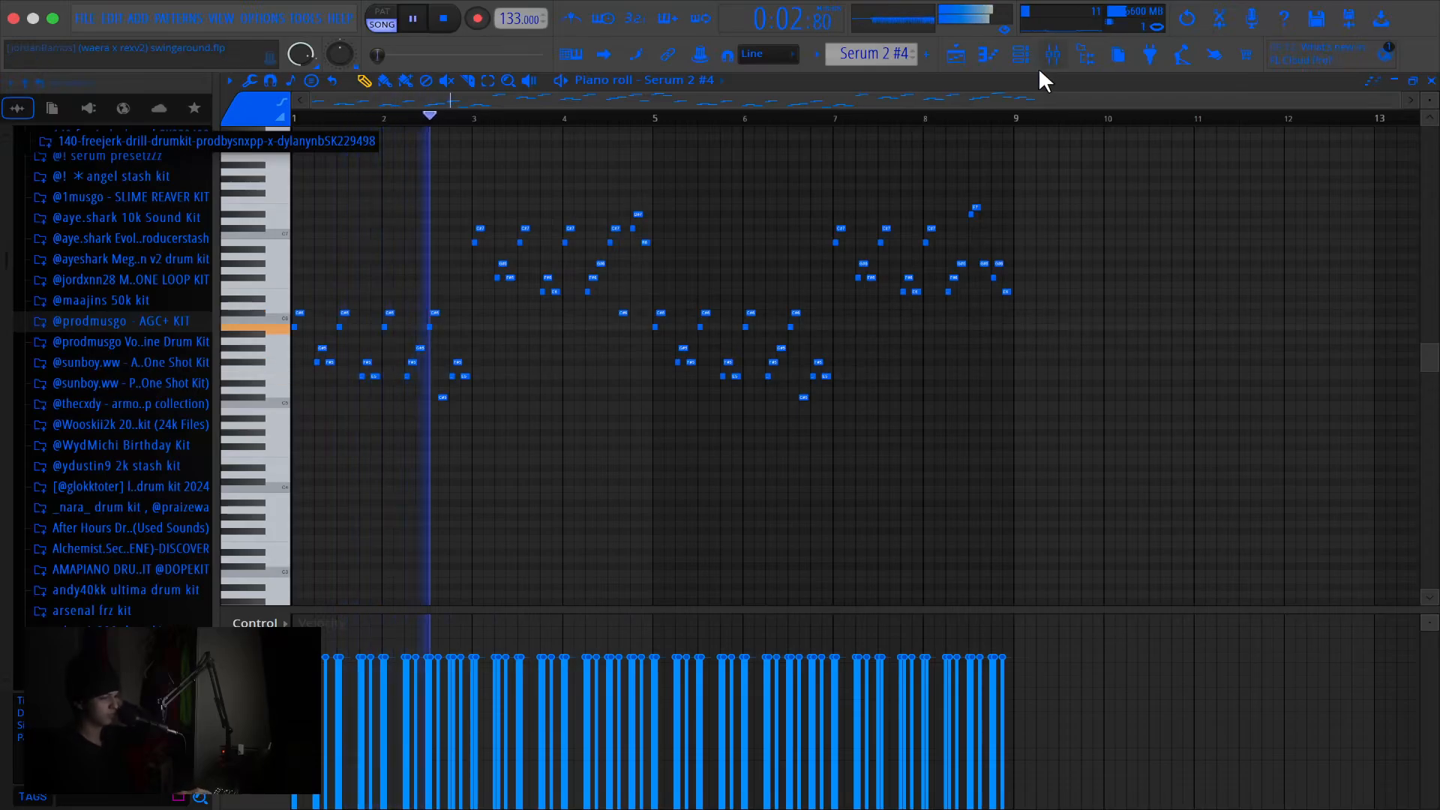
Stop playback, open the Serum 2 #4 instrument from the channel rack to inspect its preset, and close it
left_click(1018, 55)
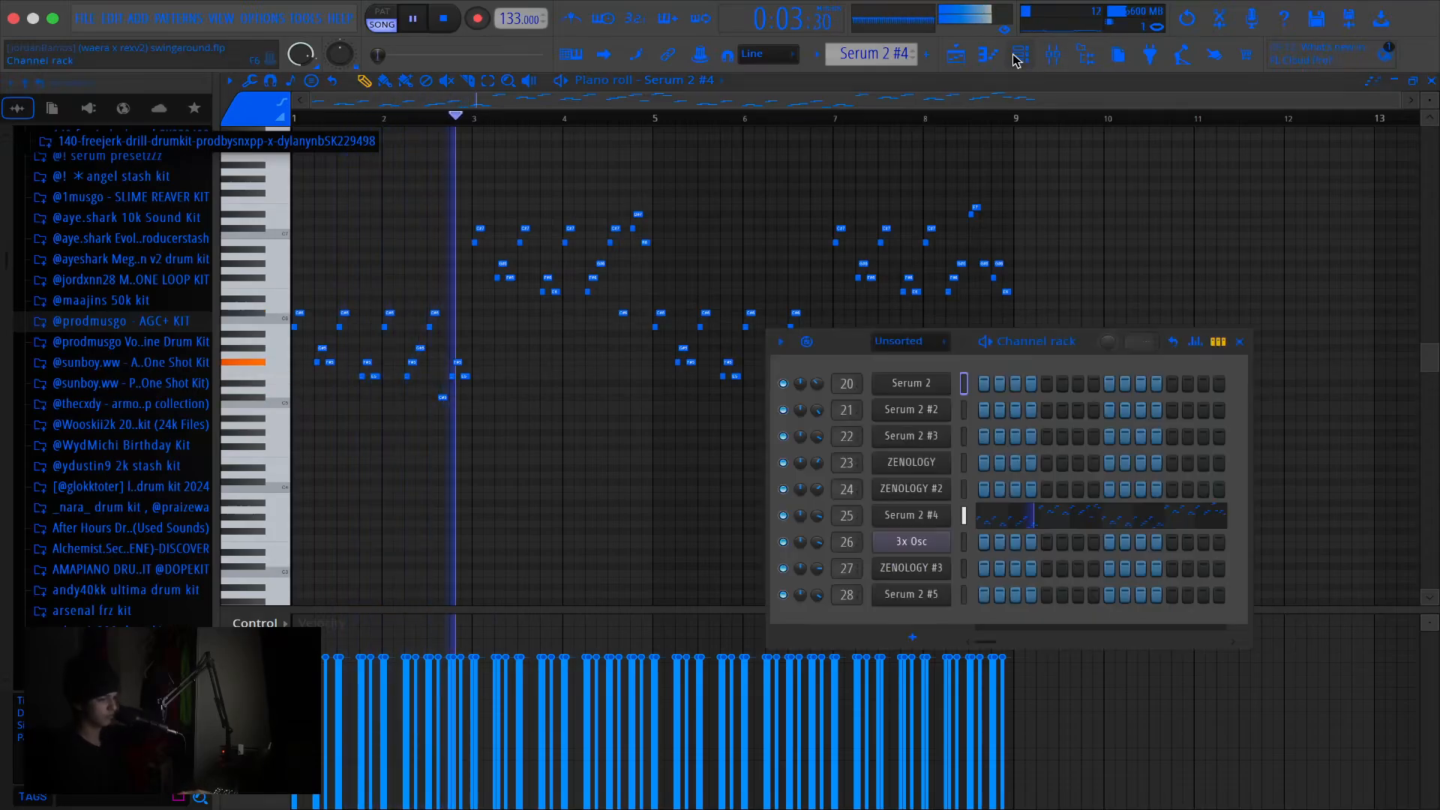
key("space")
left_click(926, 522)
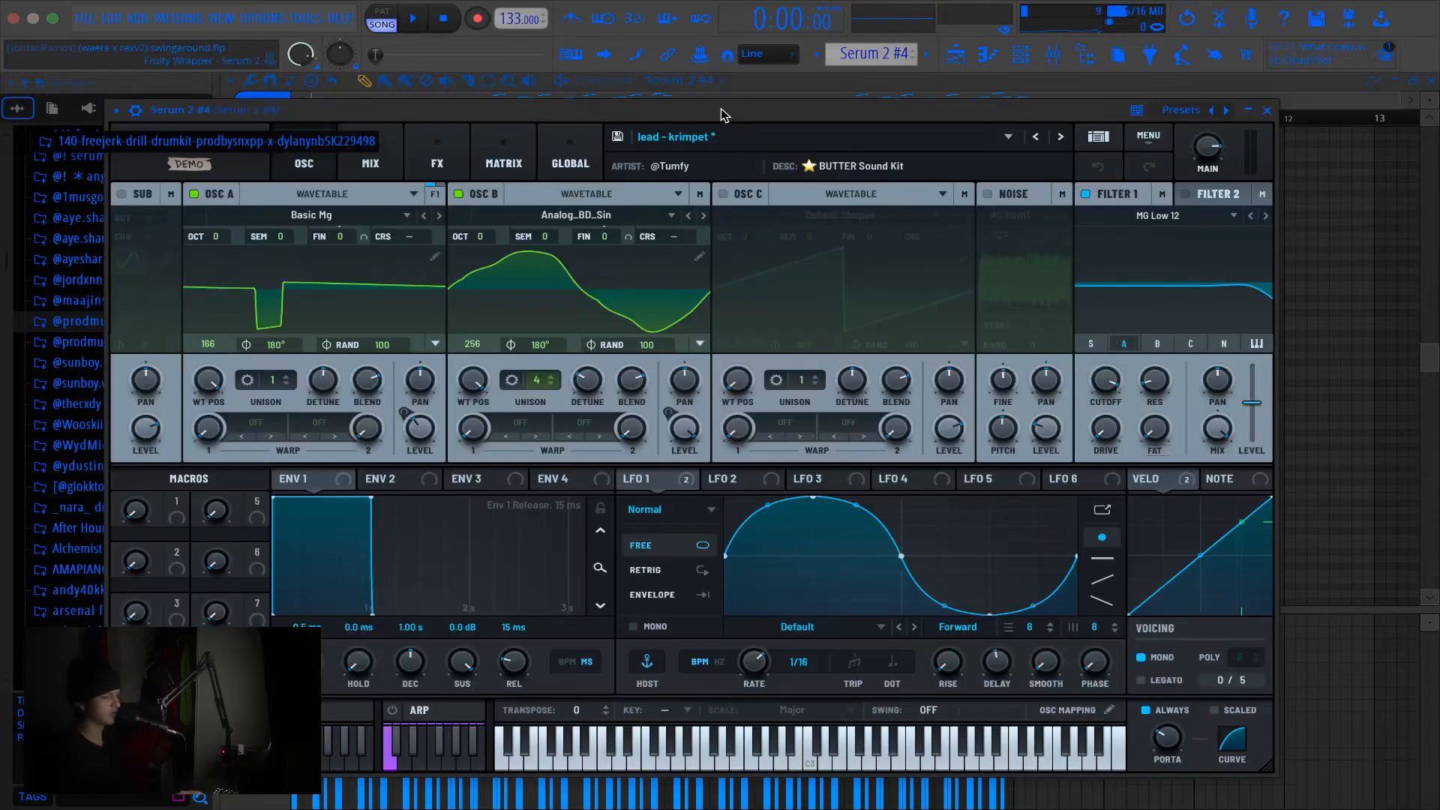
left_click_drag(721, 114, 804, 66)
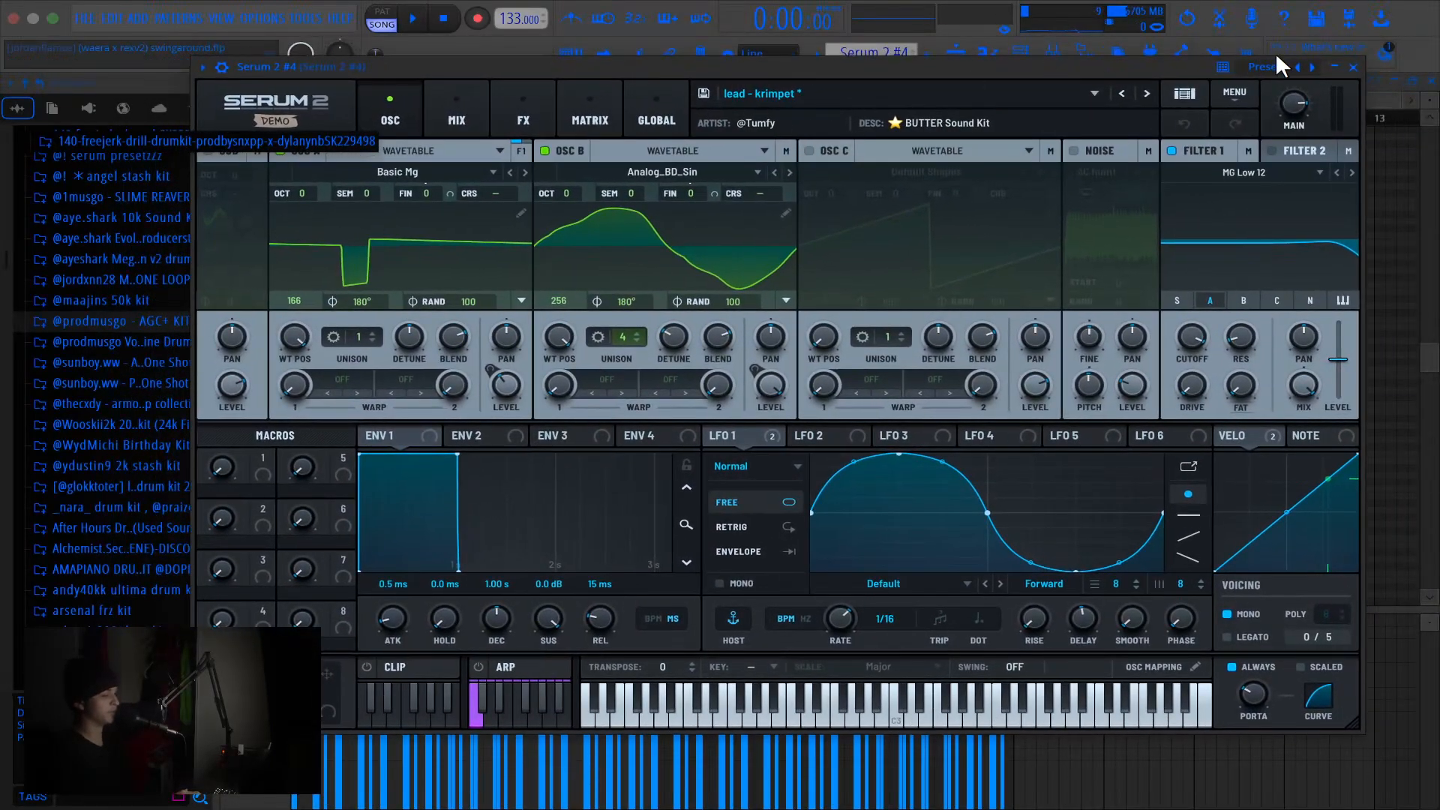
left_click(1354, 67)
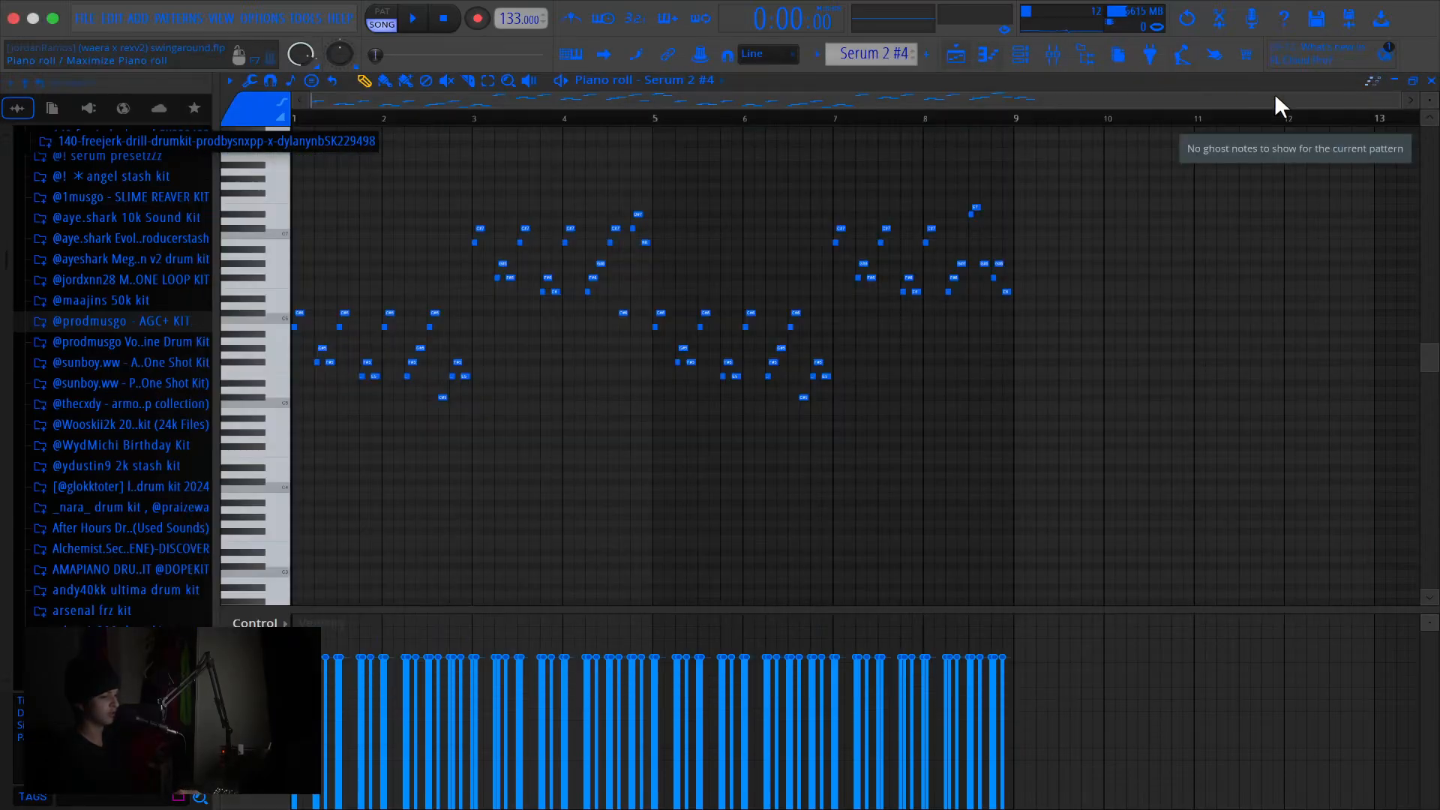
Solo Track 24 in the playlist and listen to the 3x Osc pattern while viewing its notes in the piano roll
left_click(958, 52)
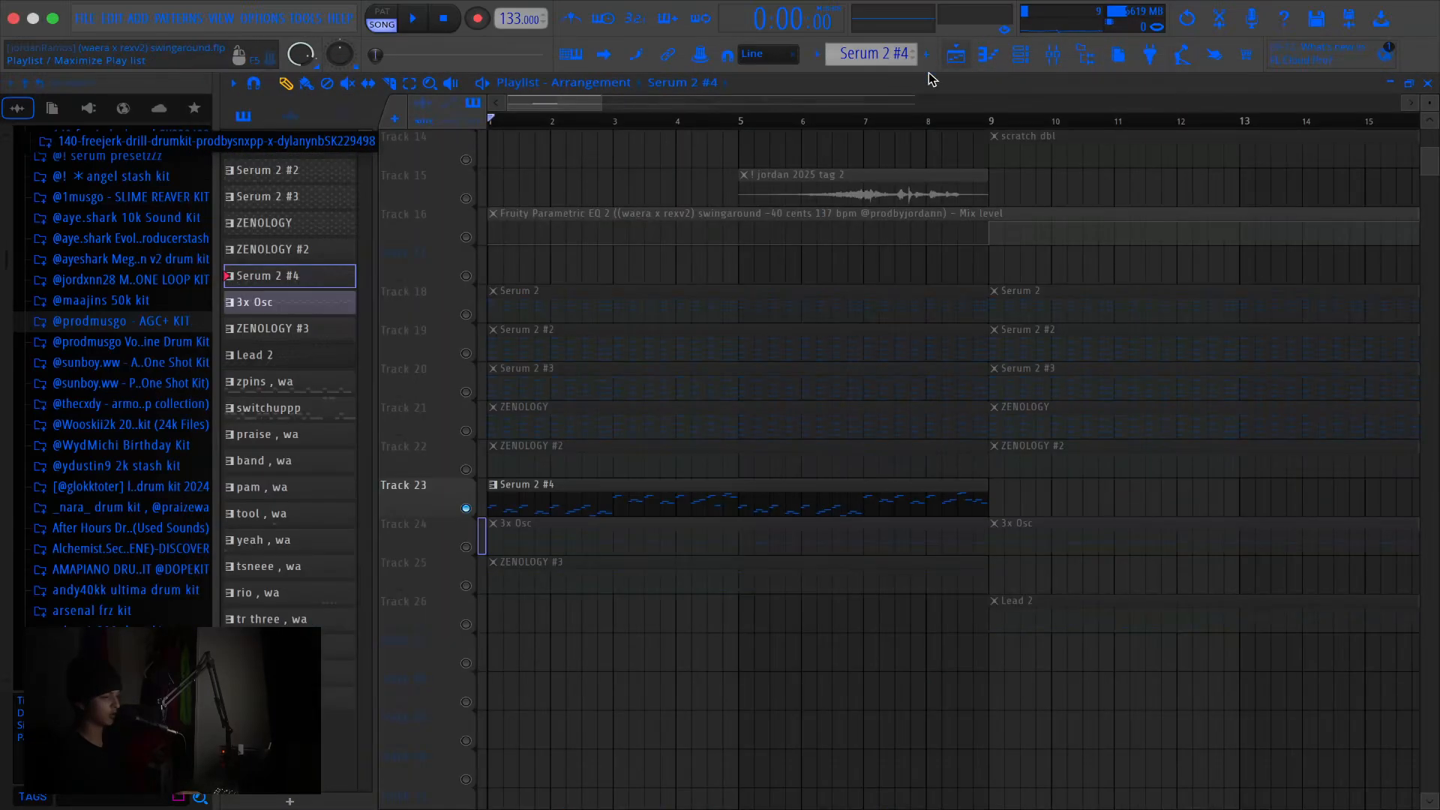
left_click(467, 546)
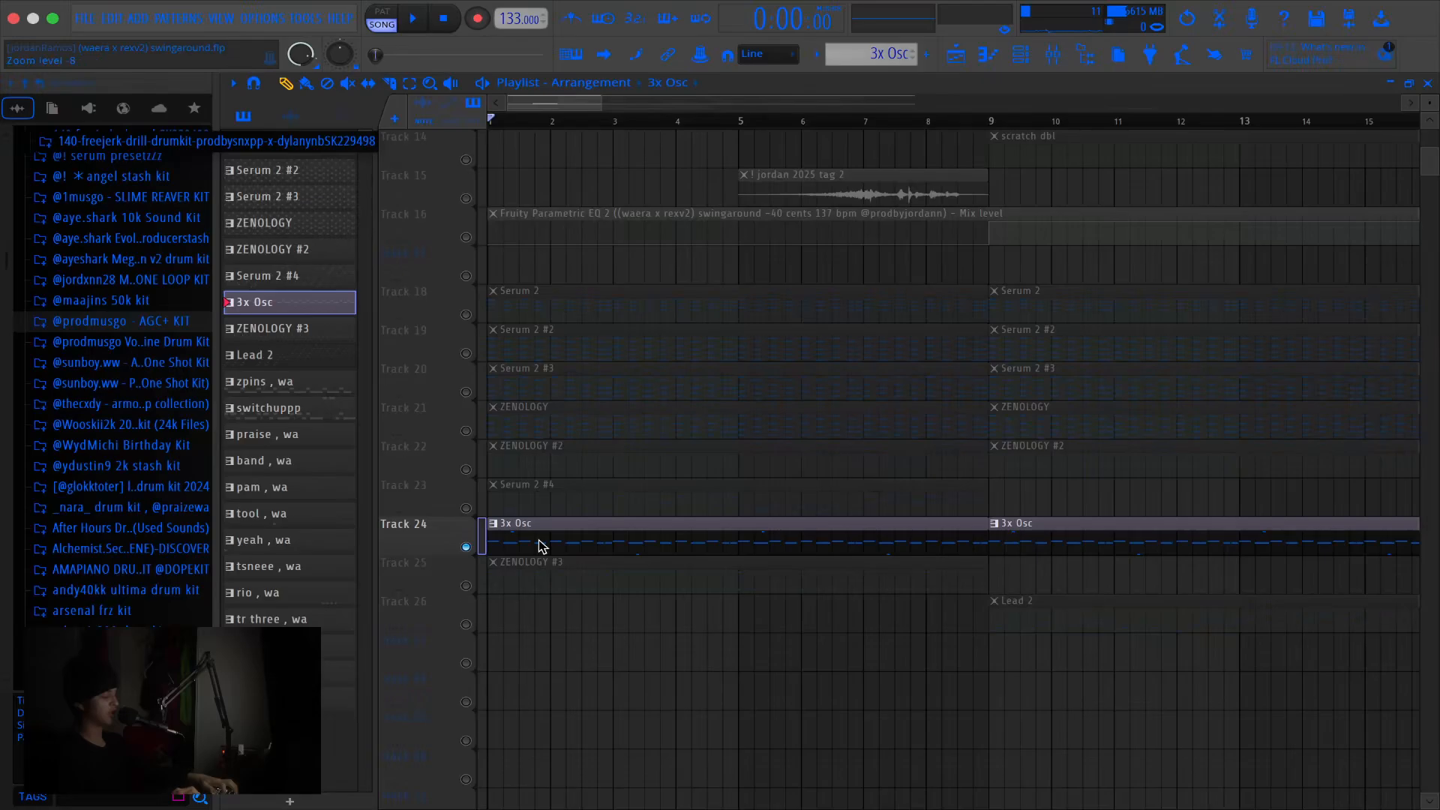
double_click(542, 545)
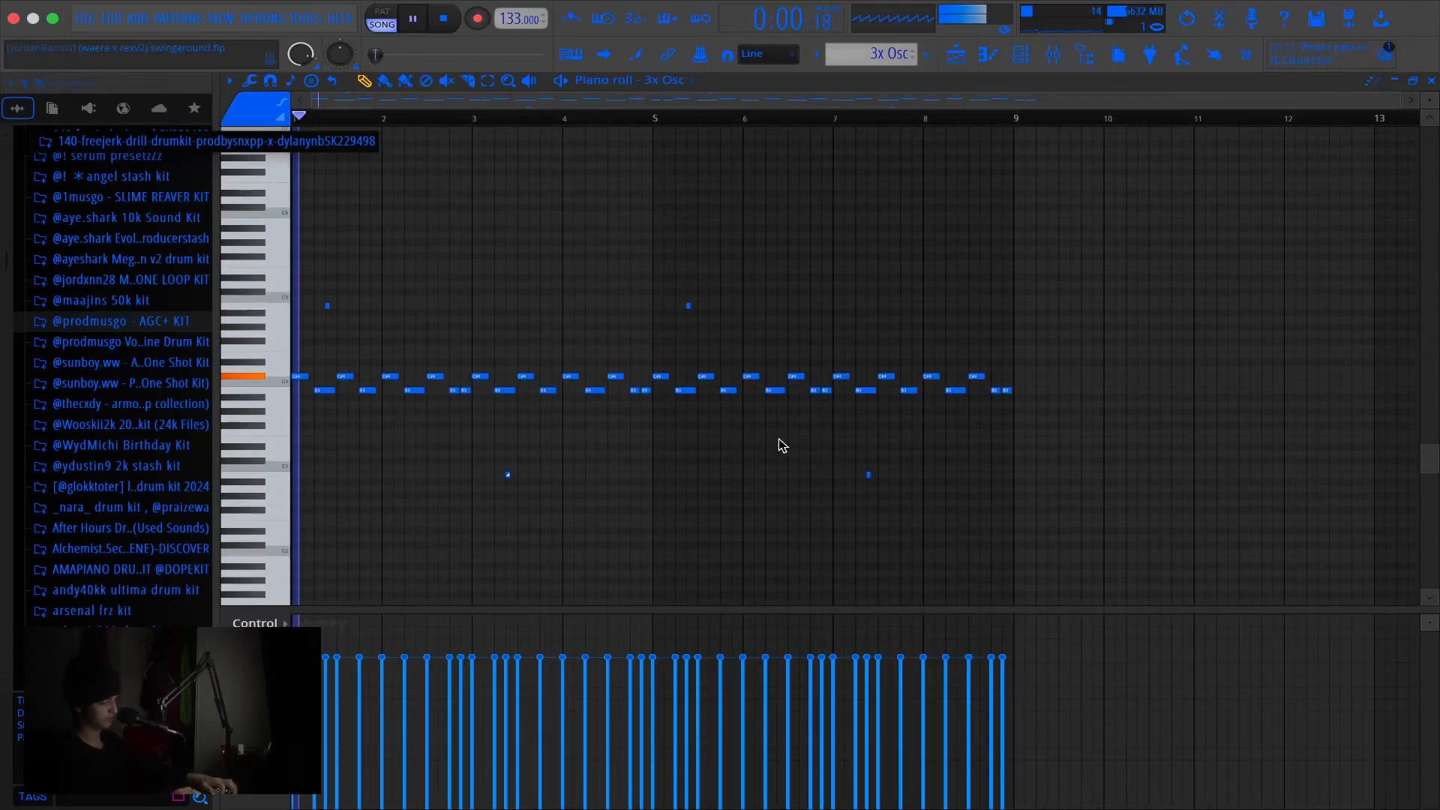
left_click(1020, 54)
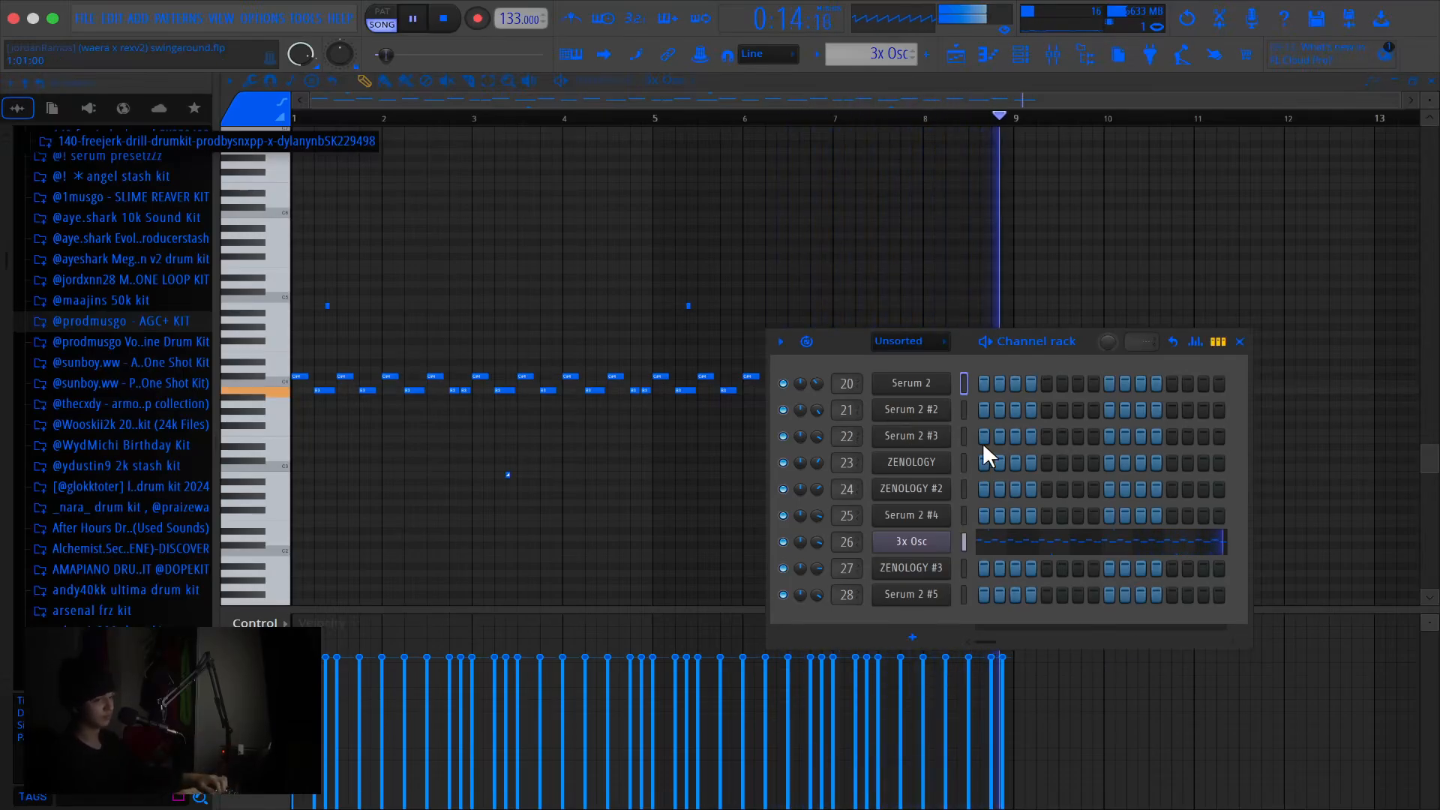
key("space")
Solo Track 25 in the playlist, open its ZENOLOGY #3 notes in the piano roll and play them
left_click(956, 54)
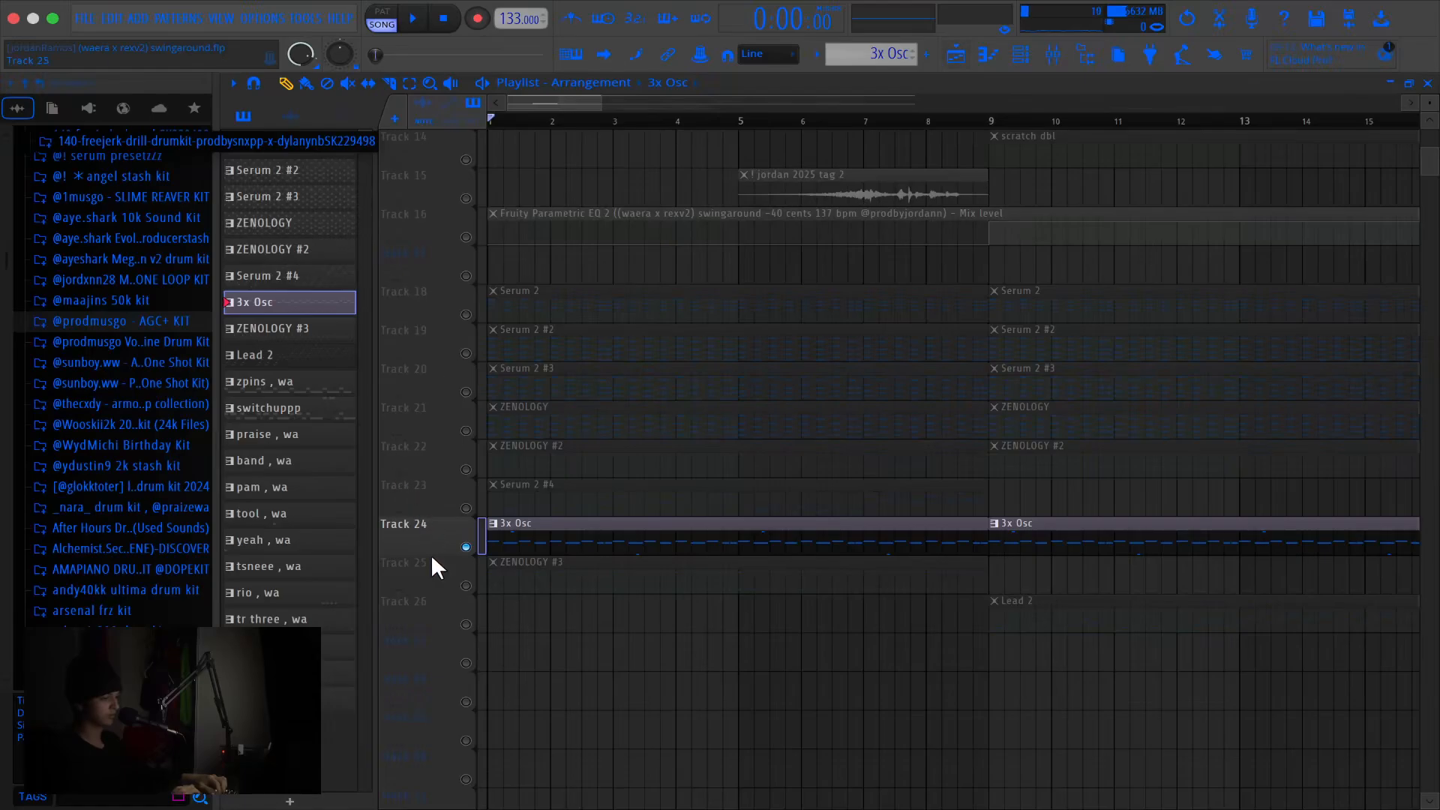
right_click(465, 585)
scroll(473, 583, "down", 3)
double_click(545, 459)
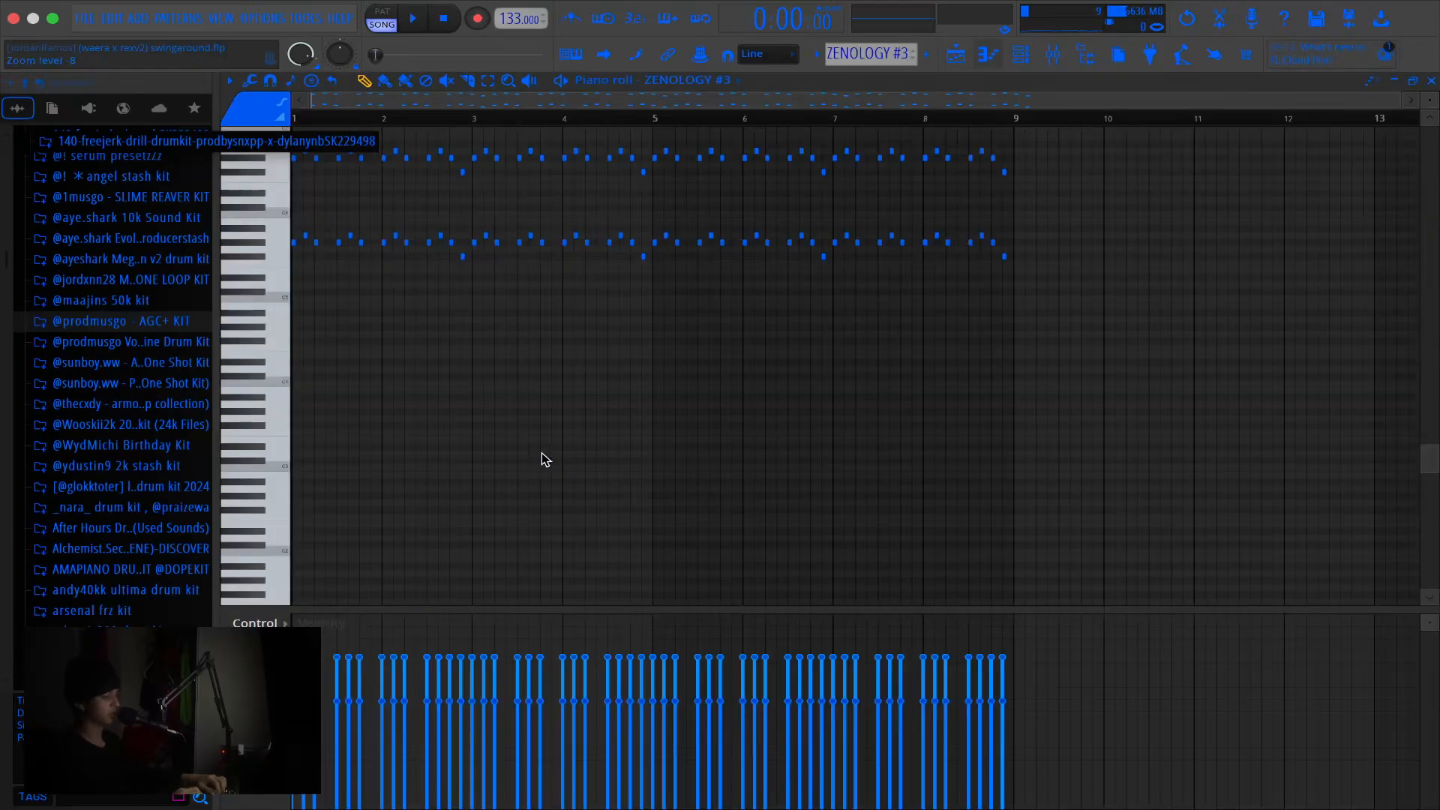
scroll(544, 455, "down", 2)
scroll(552, 463, "up", 2)
key("space")
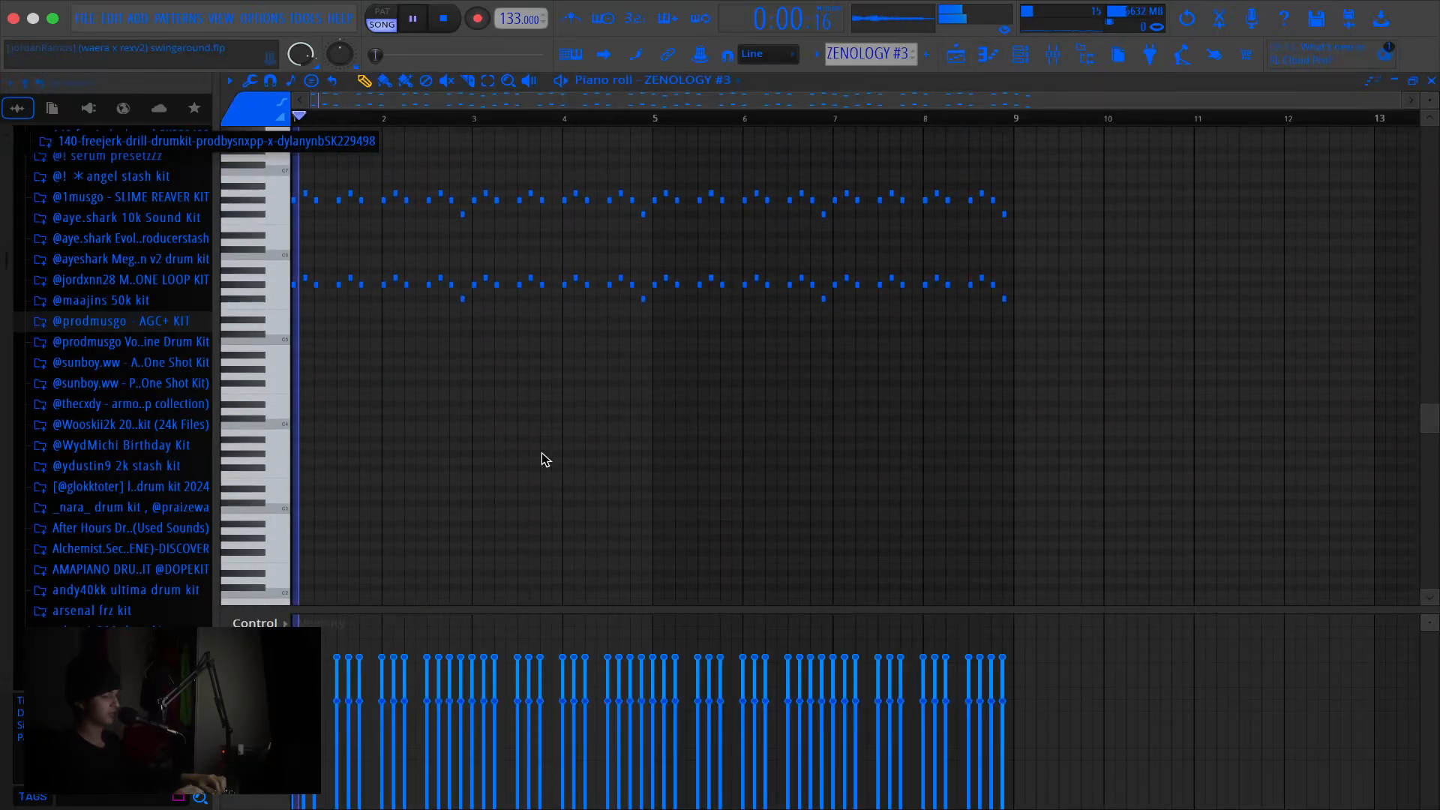
Open the ZENOLOGY #3 instrument from the channel rack, inspect its preset during playback, and close it
left_click(1028, 51)
left_click(900, 570)
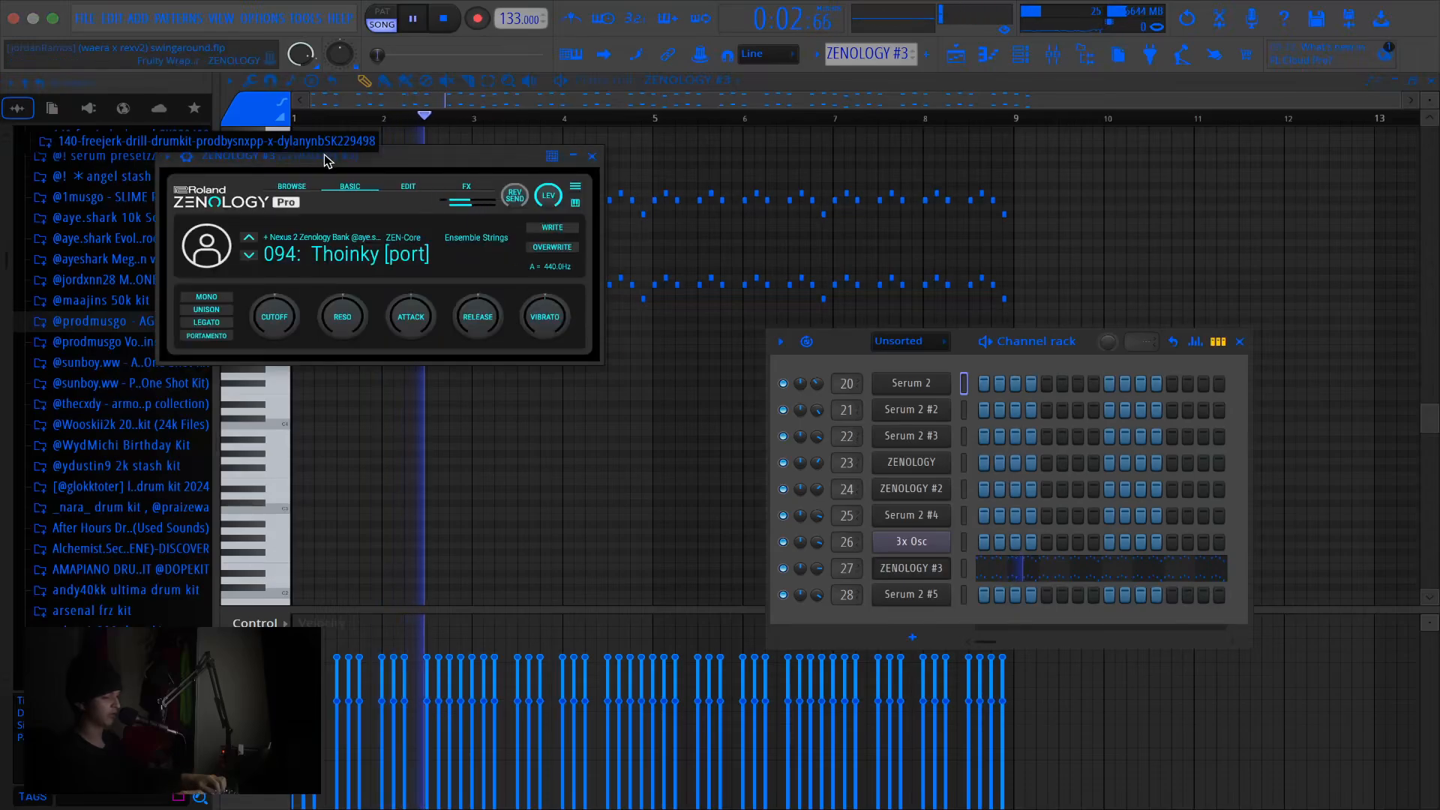
left_click_drag(416, 160, 508, 186)
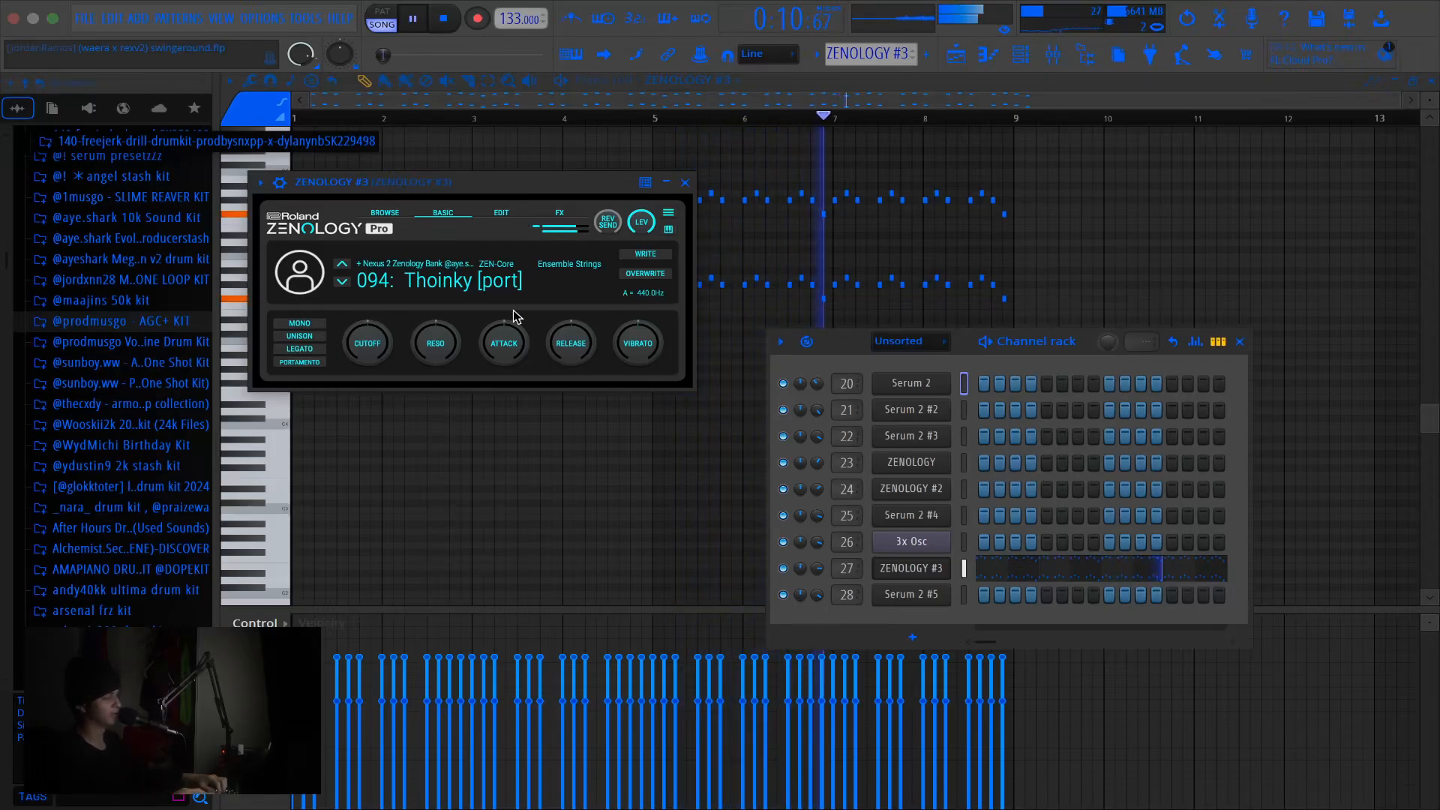
left_click(683, 182)
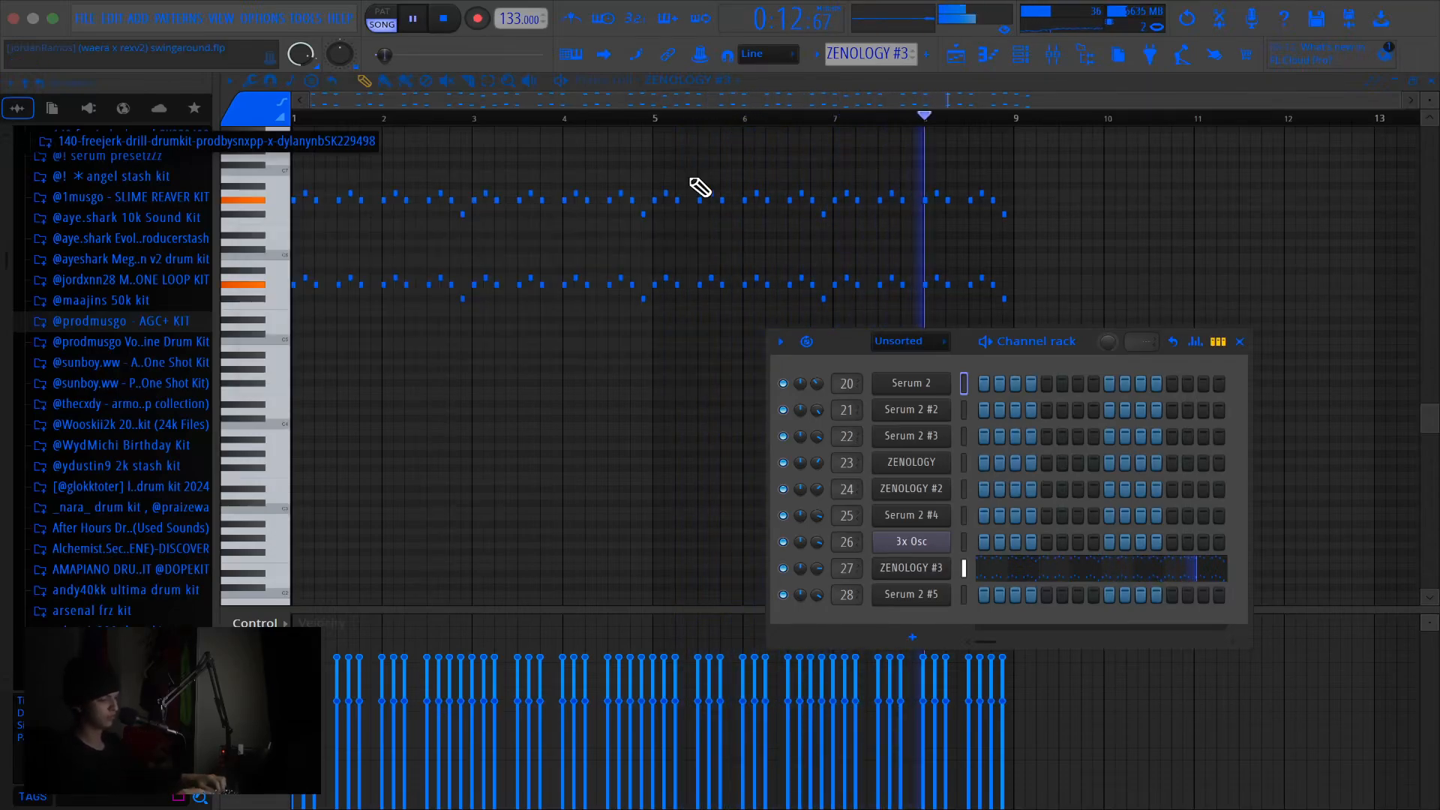
Return to the playlist, solo Track 26 and listen to the Lead 2 pattern from bar 9
left_click(955, 56)
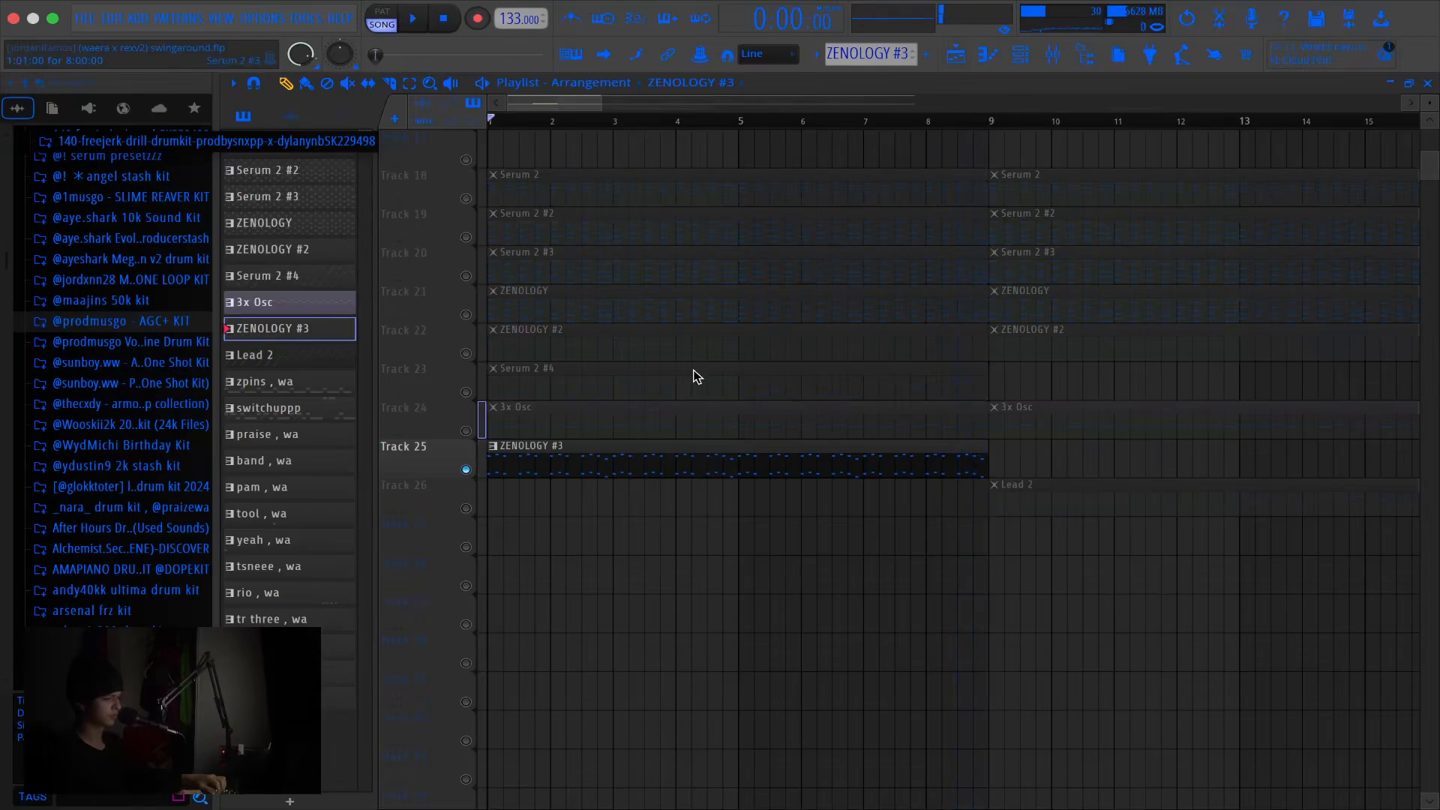
right_click(465, 504)
scroll(679, 189, "right", 5)
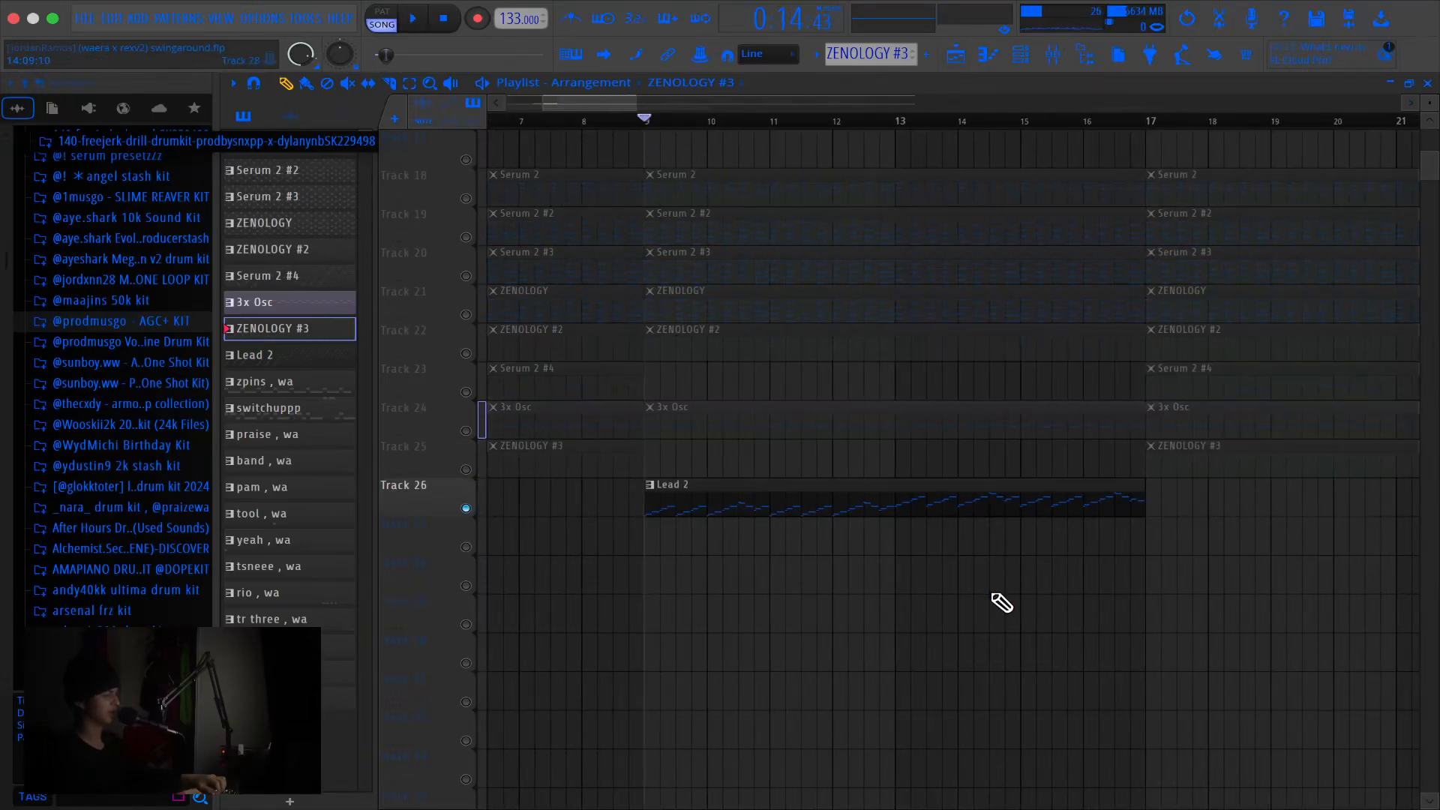
key("space")
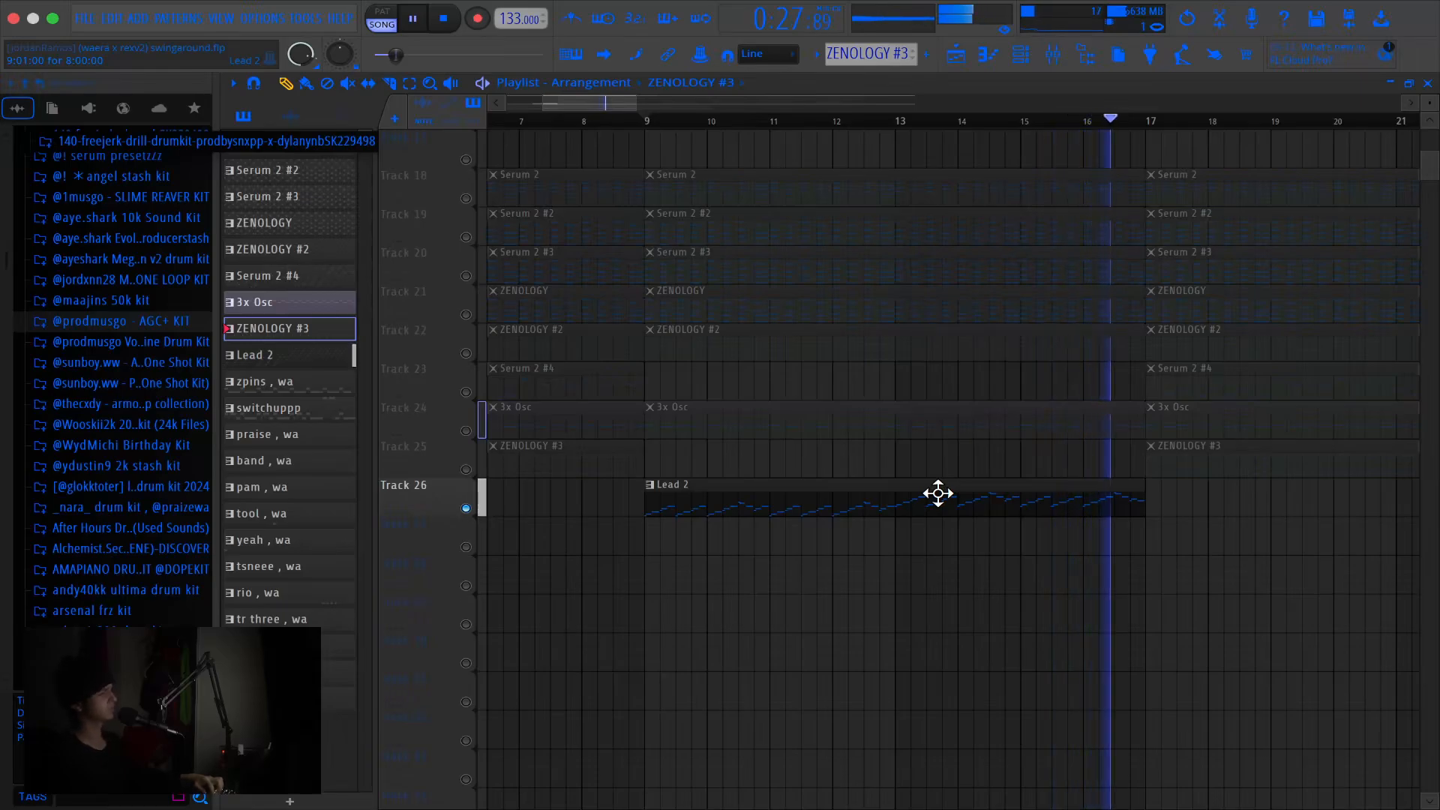
key("space")
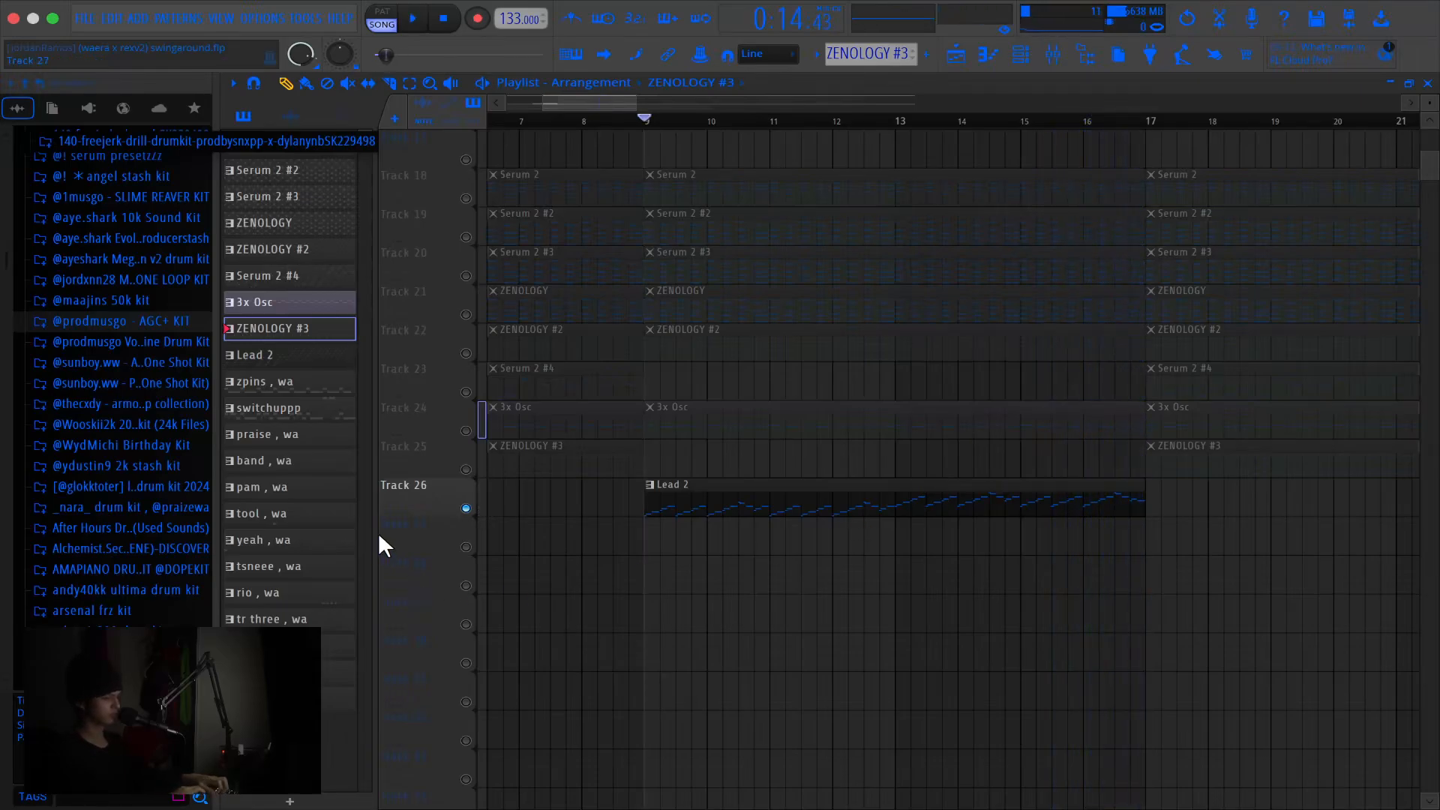
Unsolo Track 26 and listen to the swingaround audio clip on Track 1 soloed
right_click(466, 508)
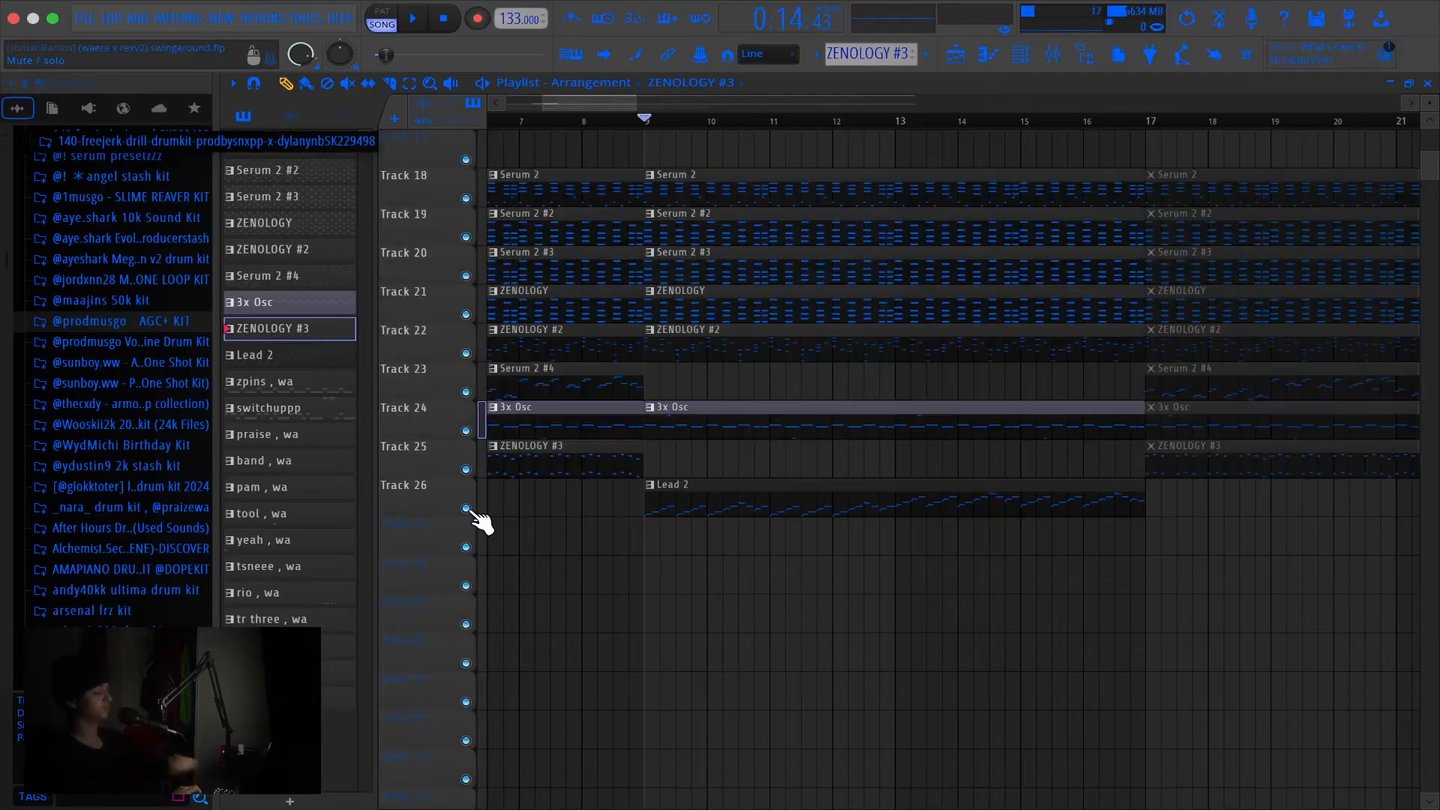
scroll(758, 477, "up", 10)
scroll(758, 477, "down", 3)
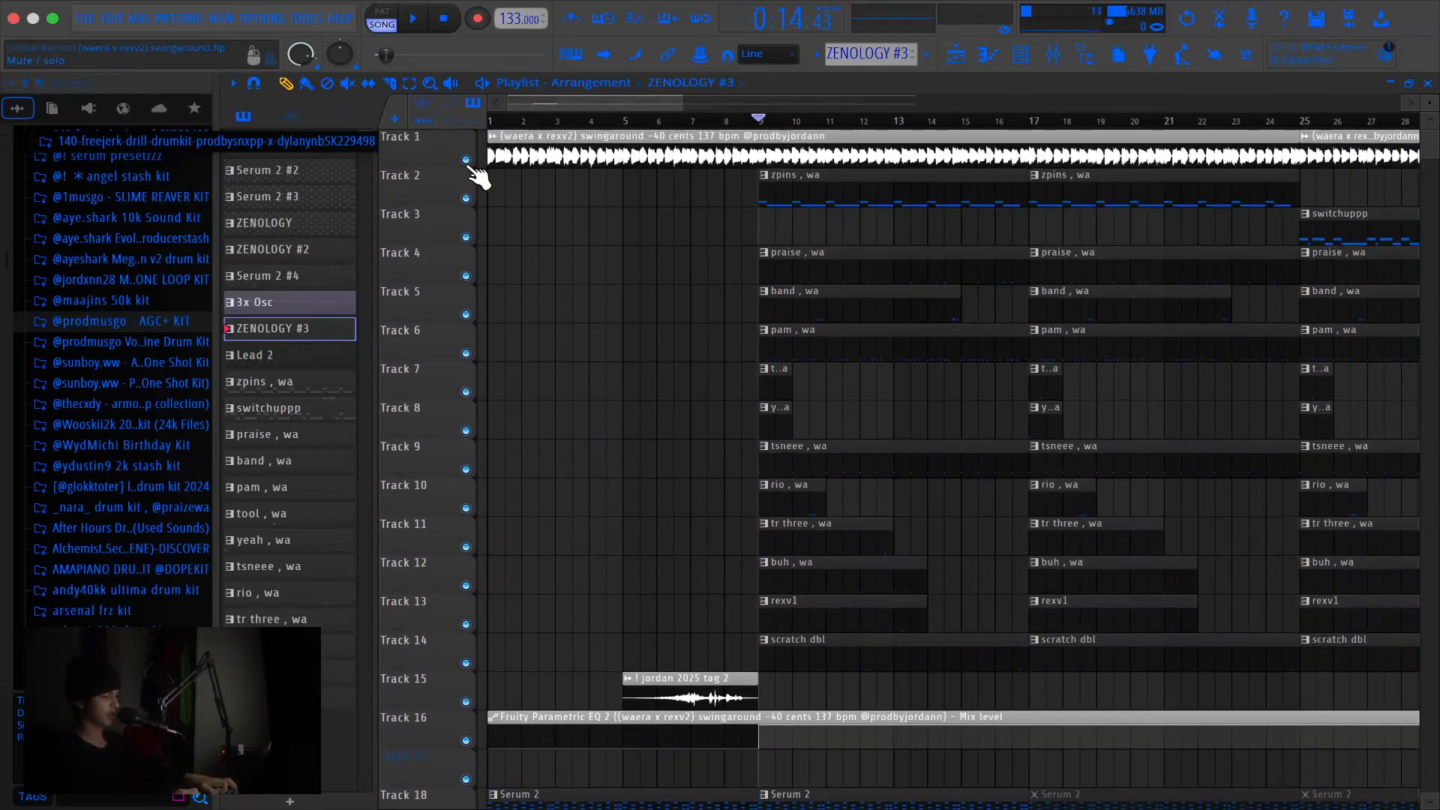
right_click(465, 160)
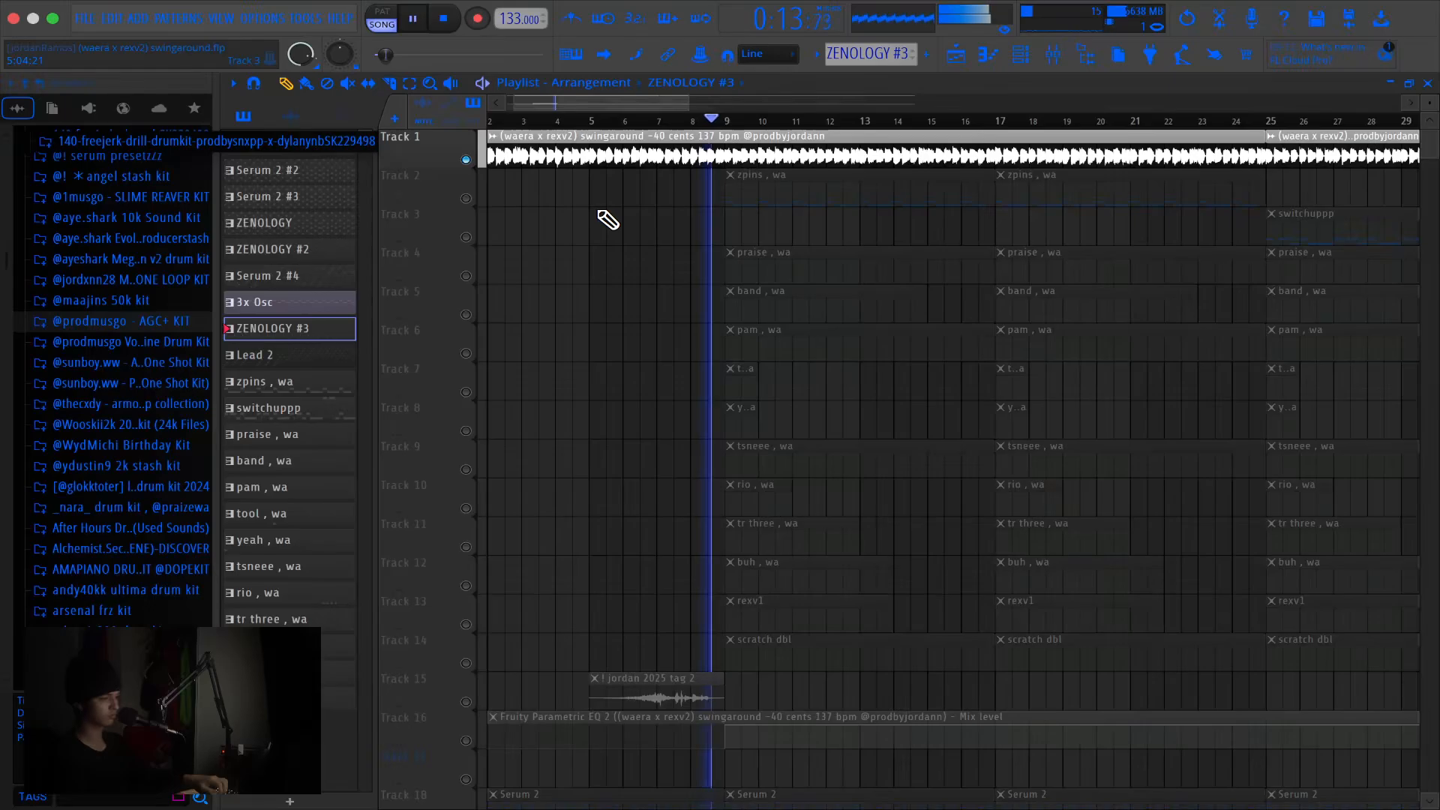
key("space")
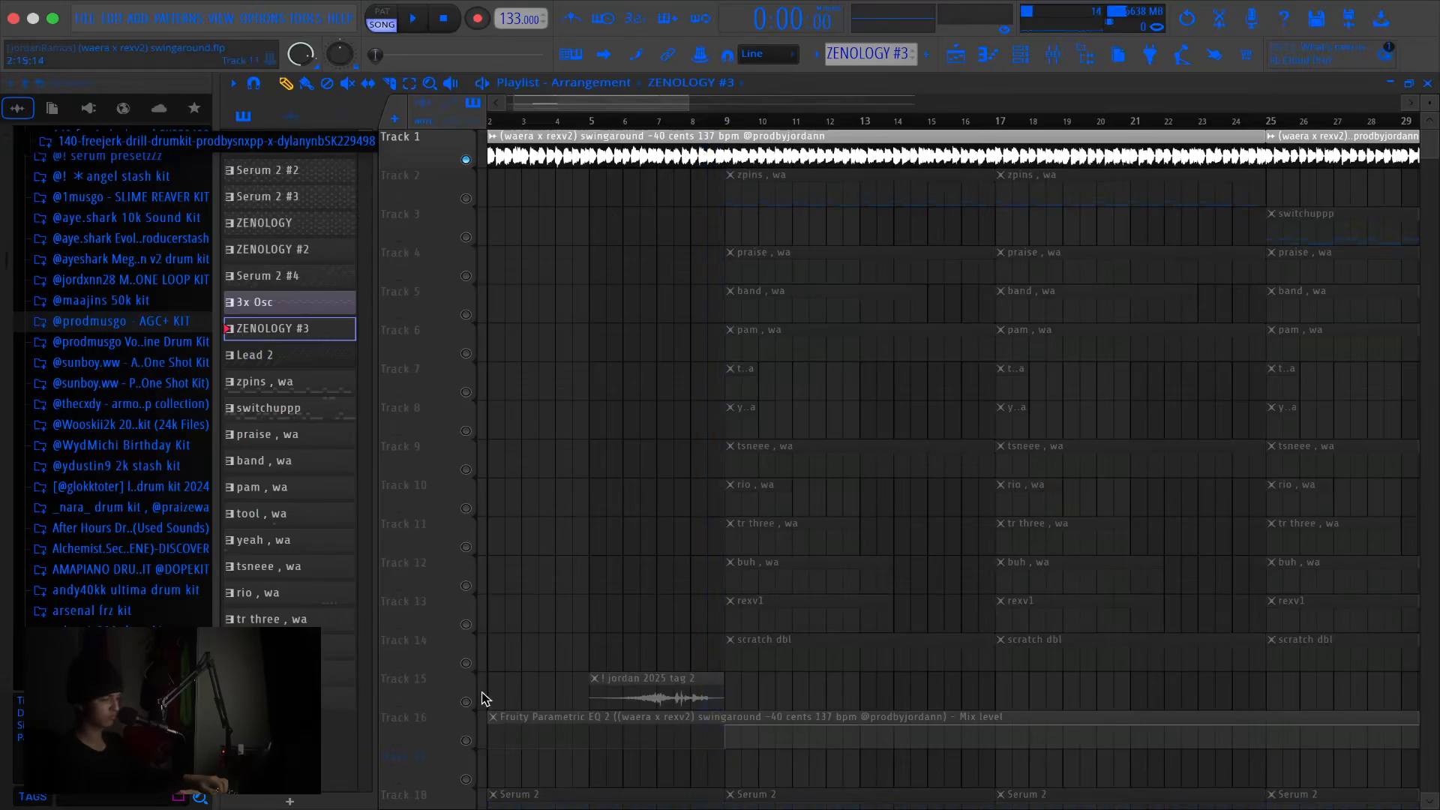
Unmute the EQ automation on Track 16, inspect Fruity Parametric EQ 2 on the swingaround clip's mixer insert, and return to the playlist
left_click(468, 740)
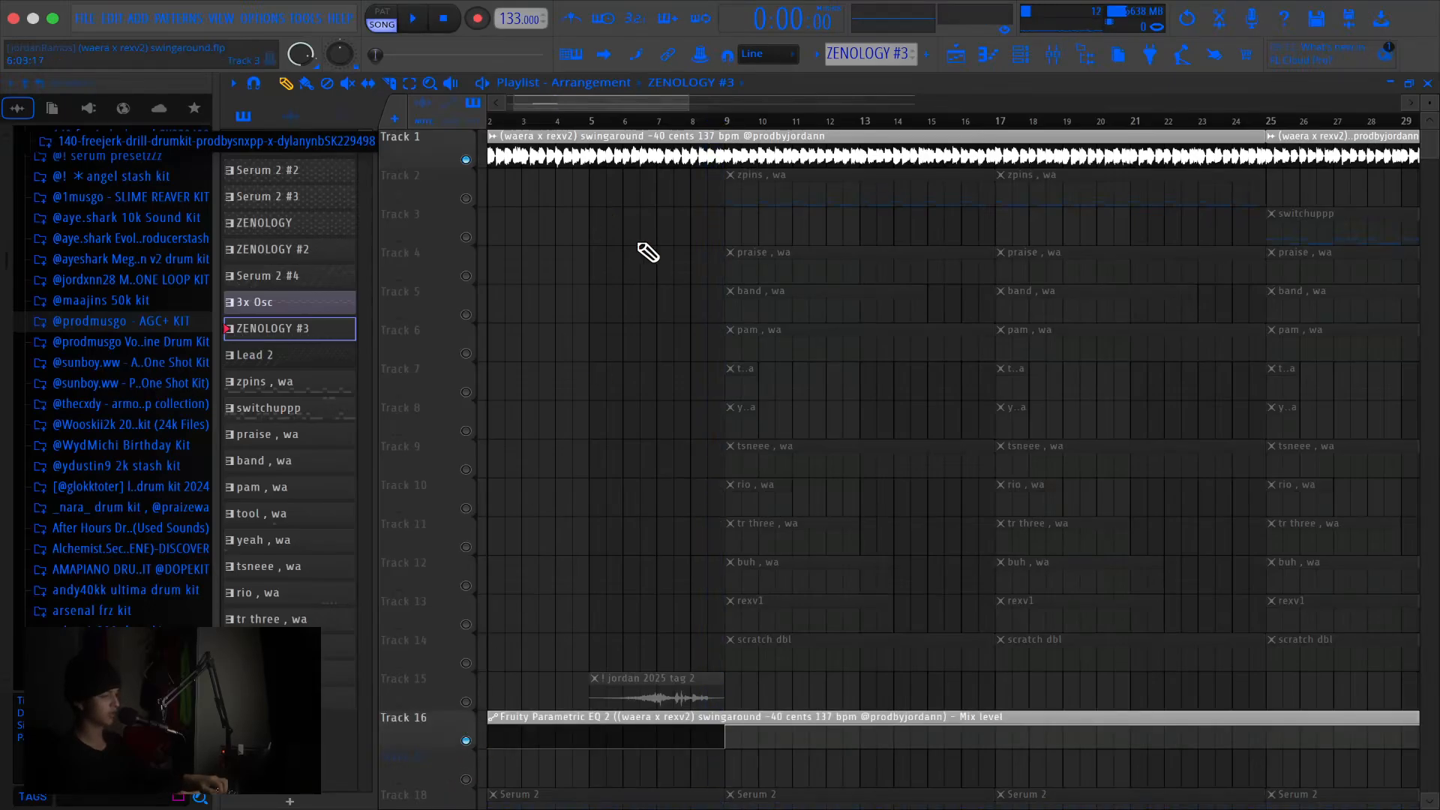
left_click_drag(562, 110, 380, 122)
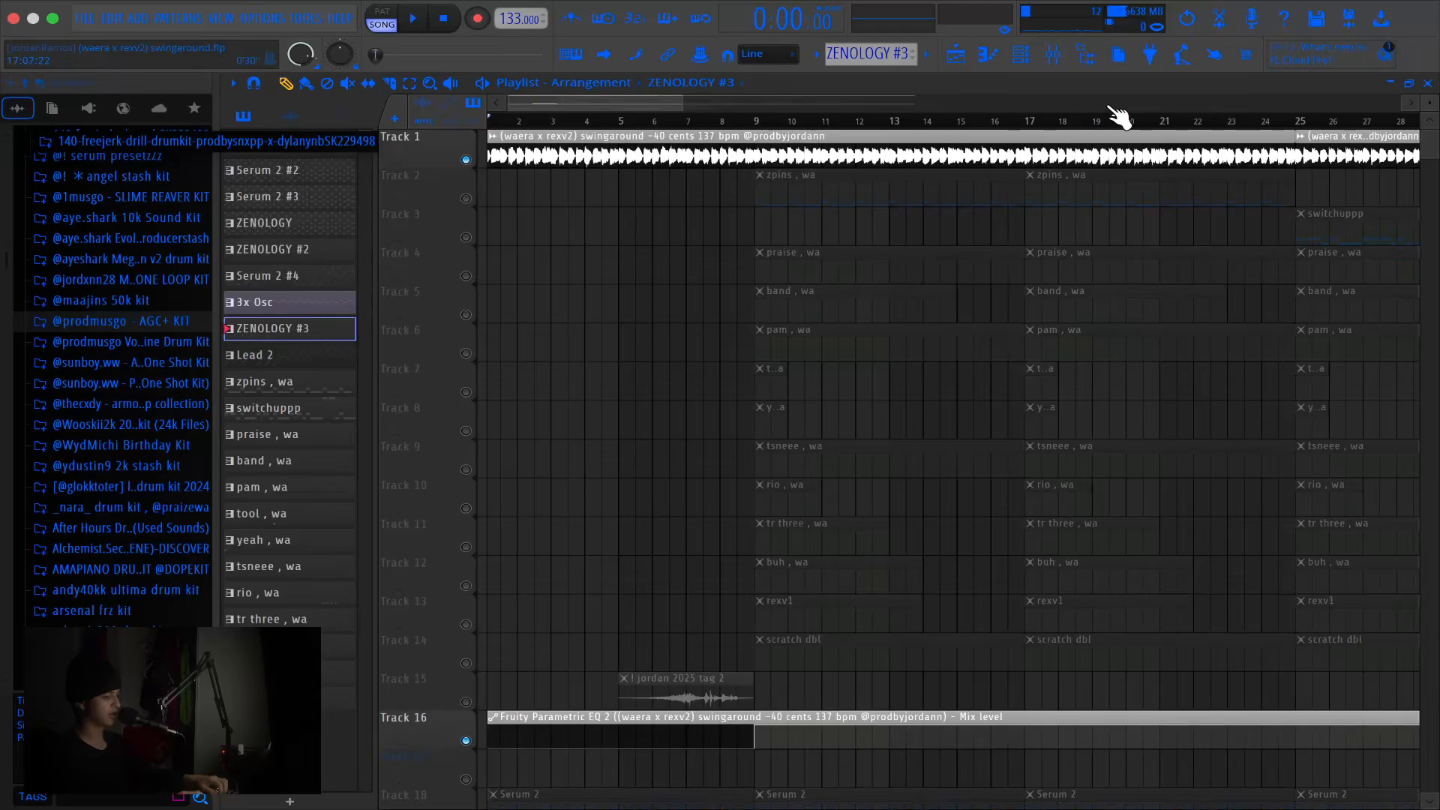
left_click(1052, 69)
left_click(583, 200)
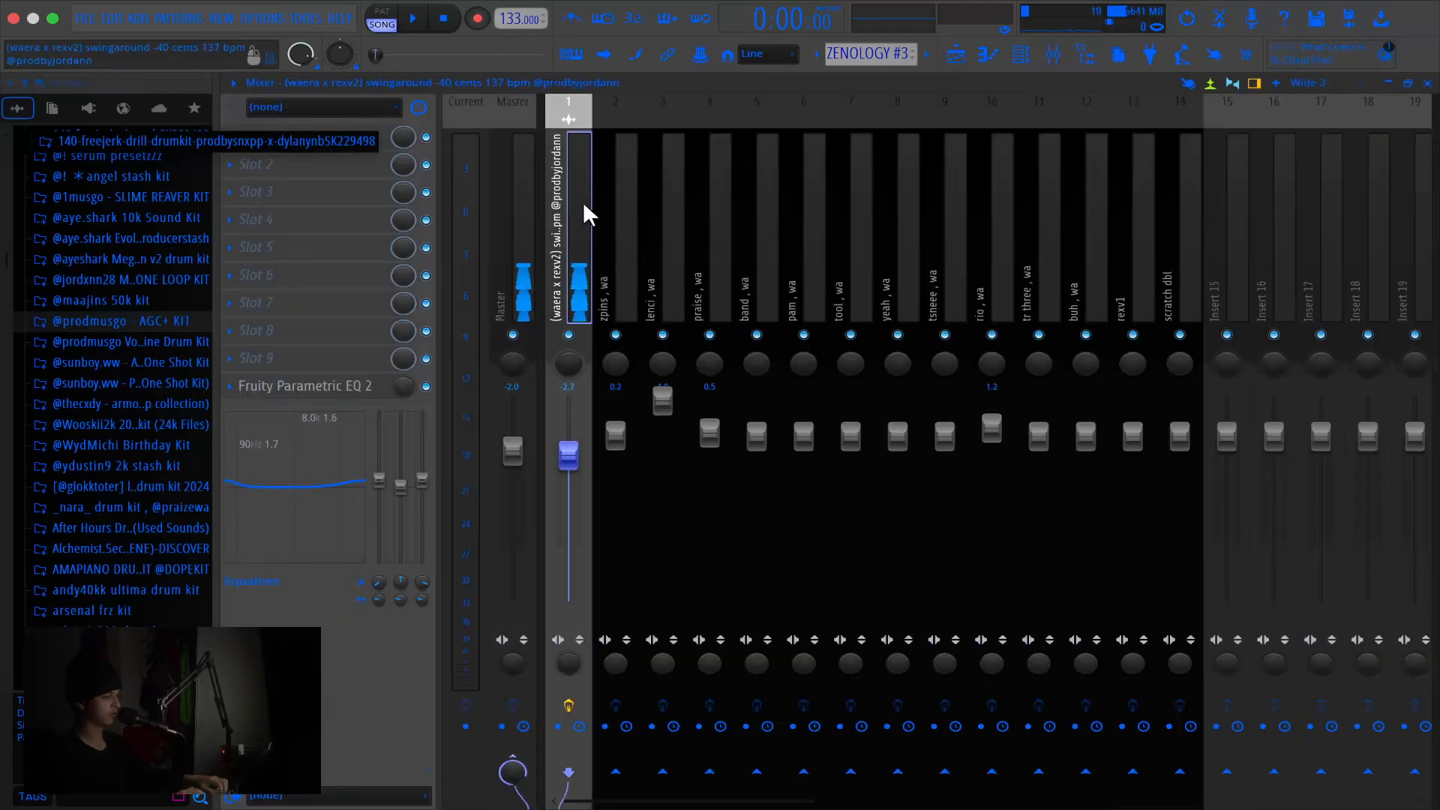
left_click(307, 392)
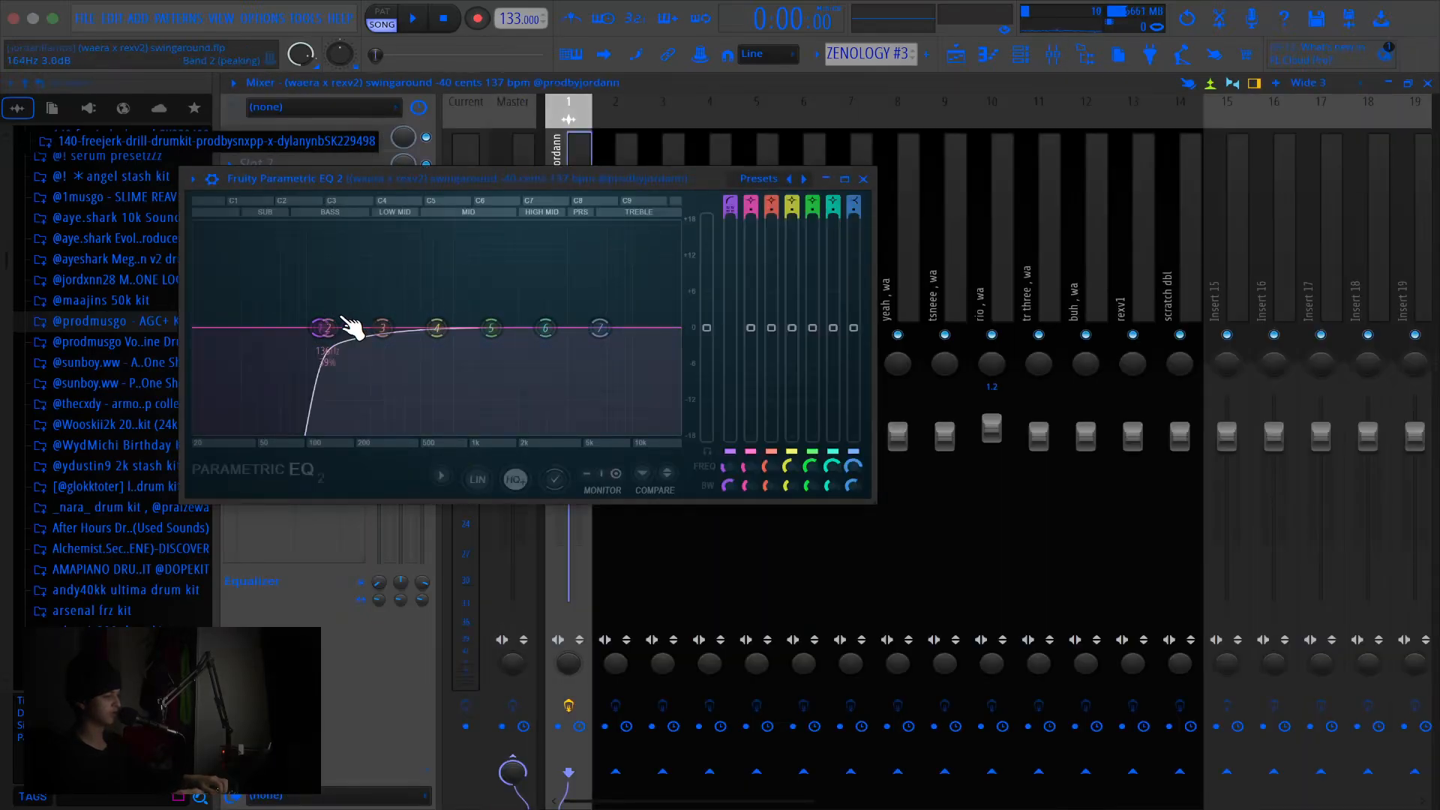
left_click(864, 180)
left_click(988, 54)
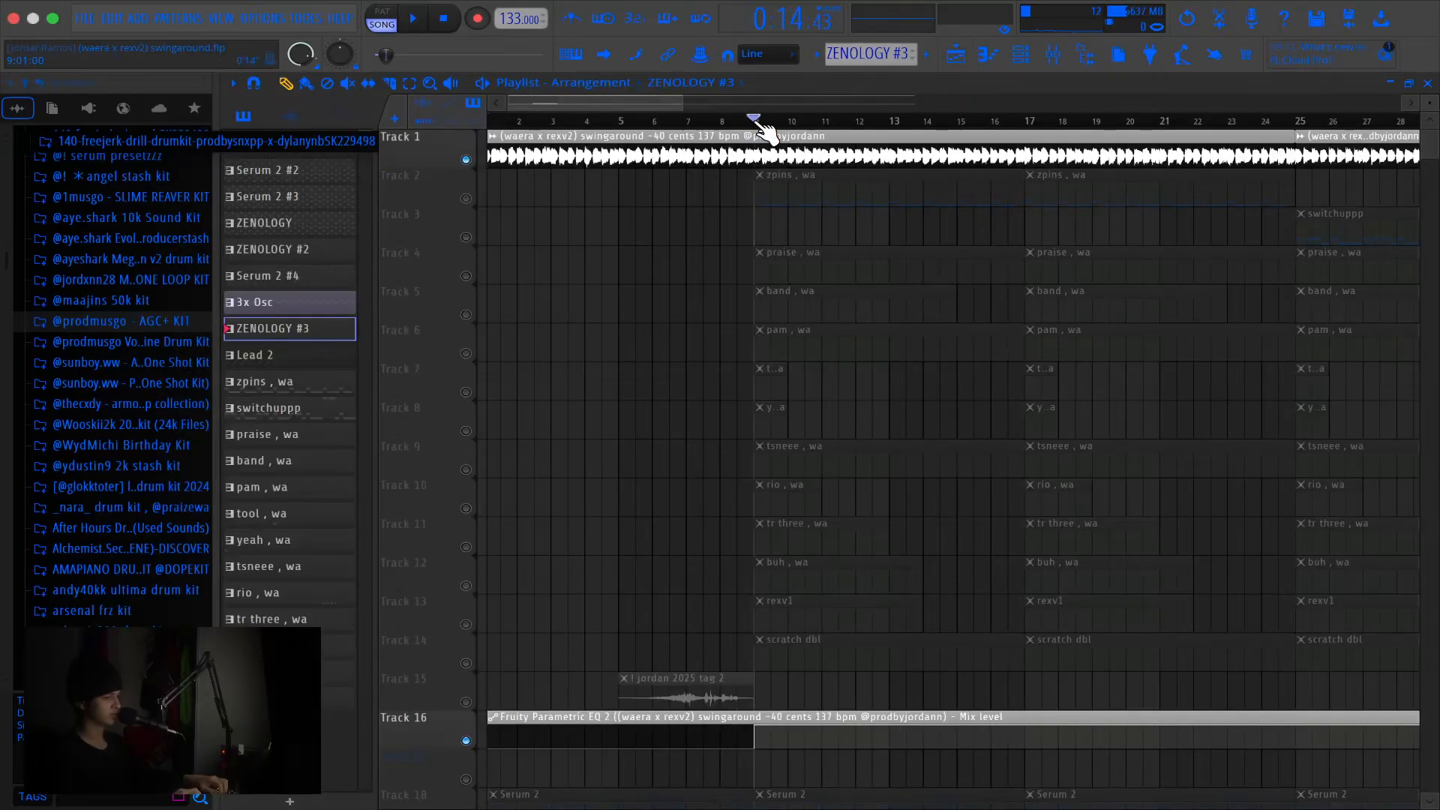
Solo Track 2, open the zpins , wa notes in the piano roll, and play them from bar 9
right_click(465, 198)
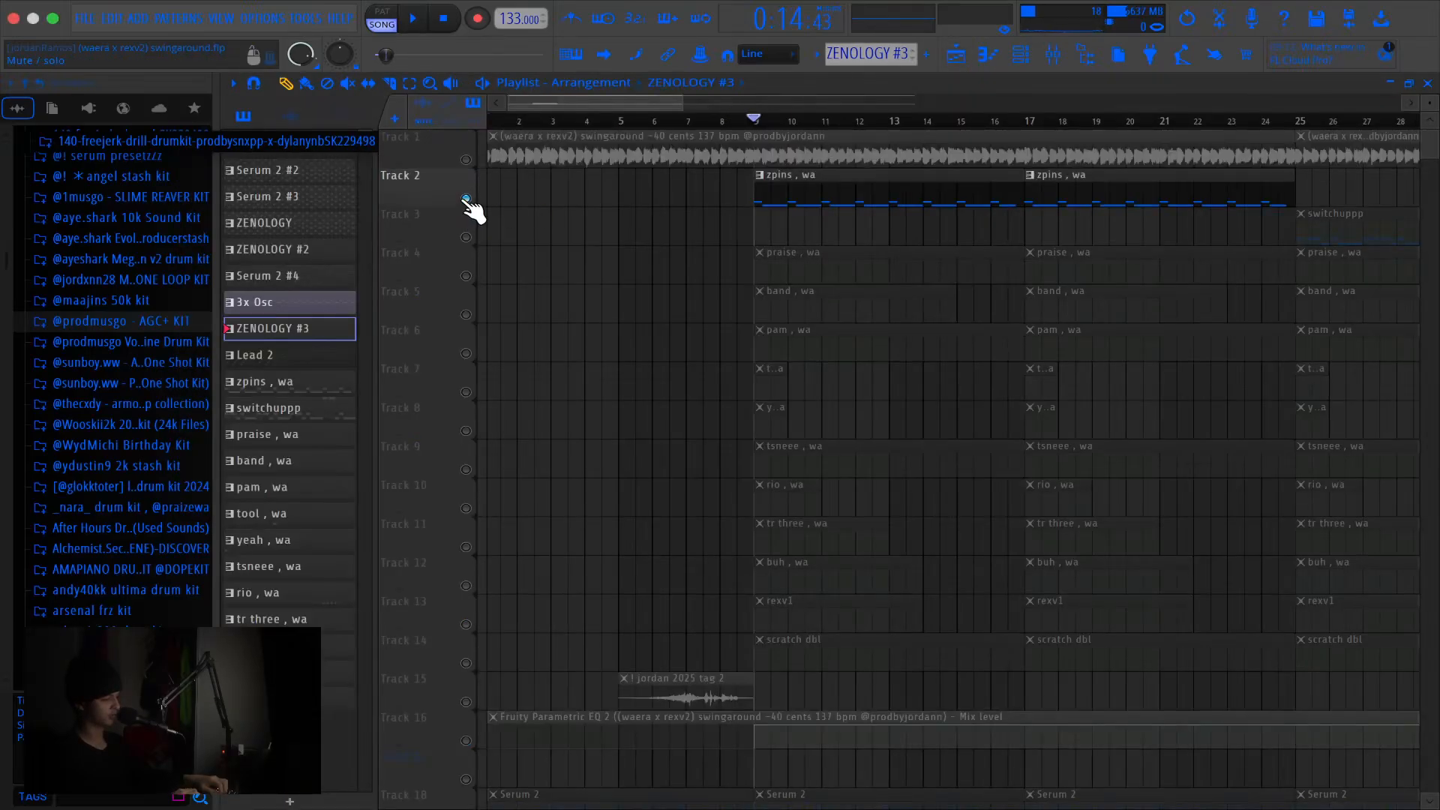
scroll(466, 201, "down", 1)
scroll(469, 201, "up", 1)
scroll(470, 201, "right", 3)
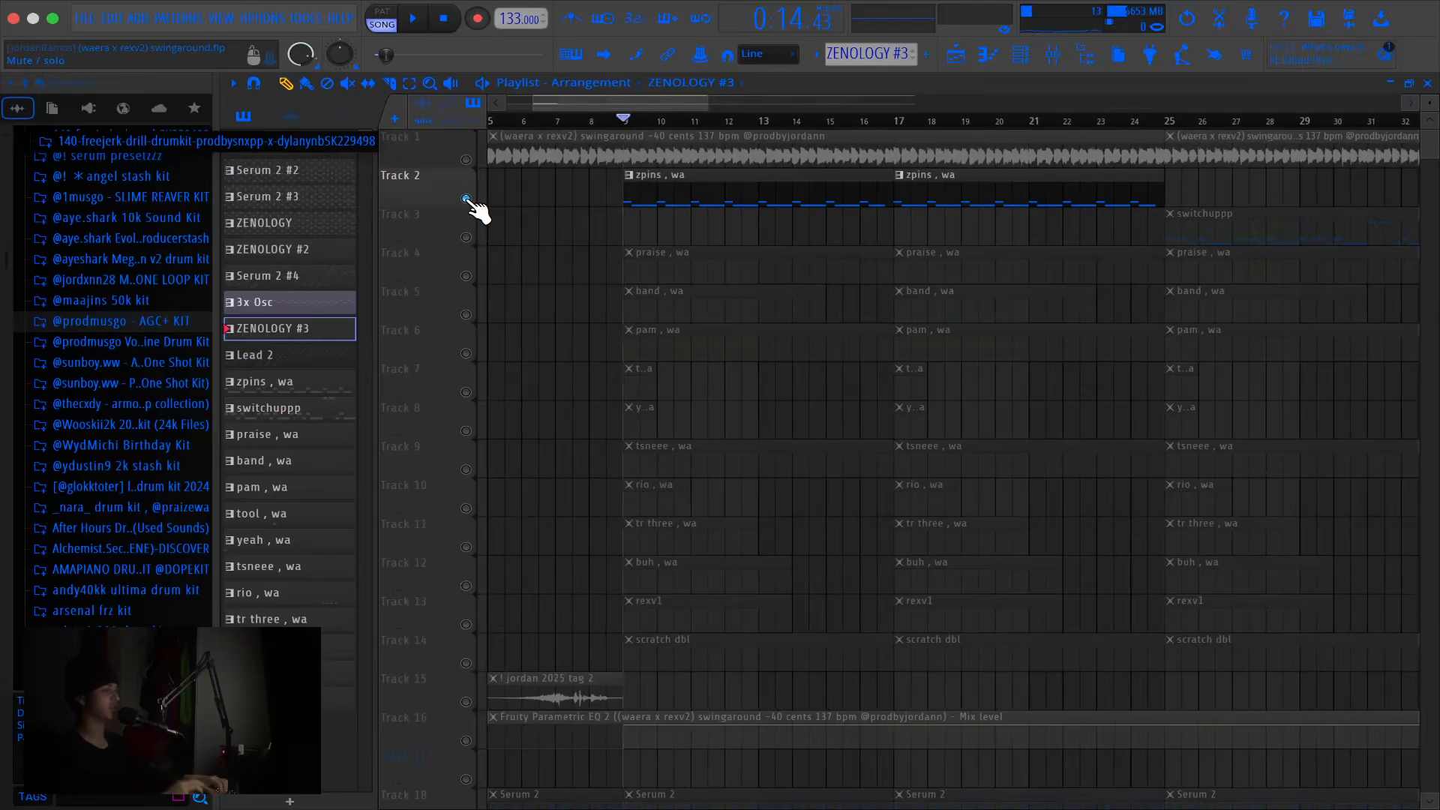
double_click(822, 203)
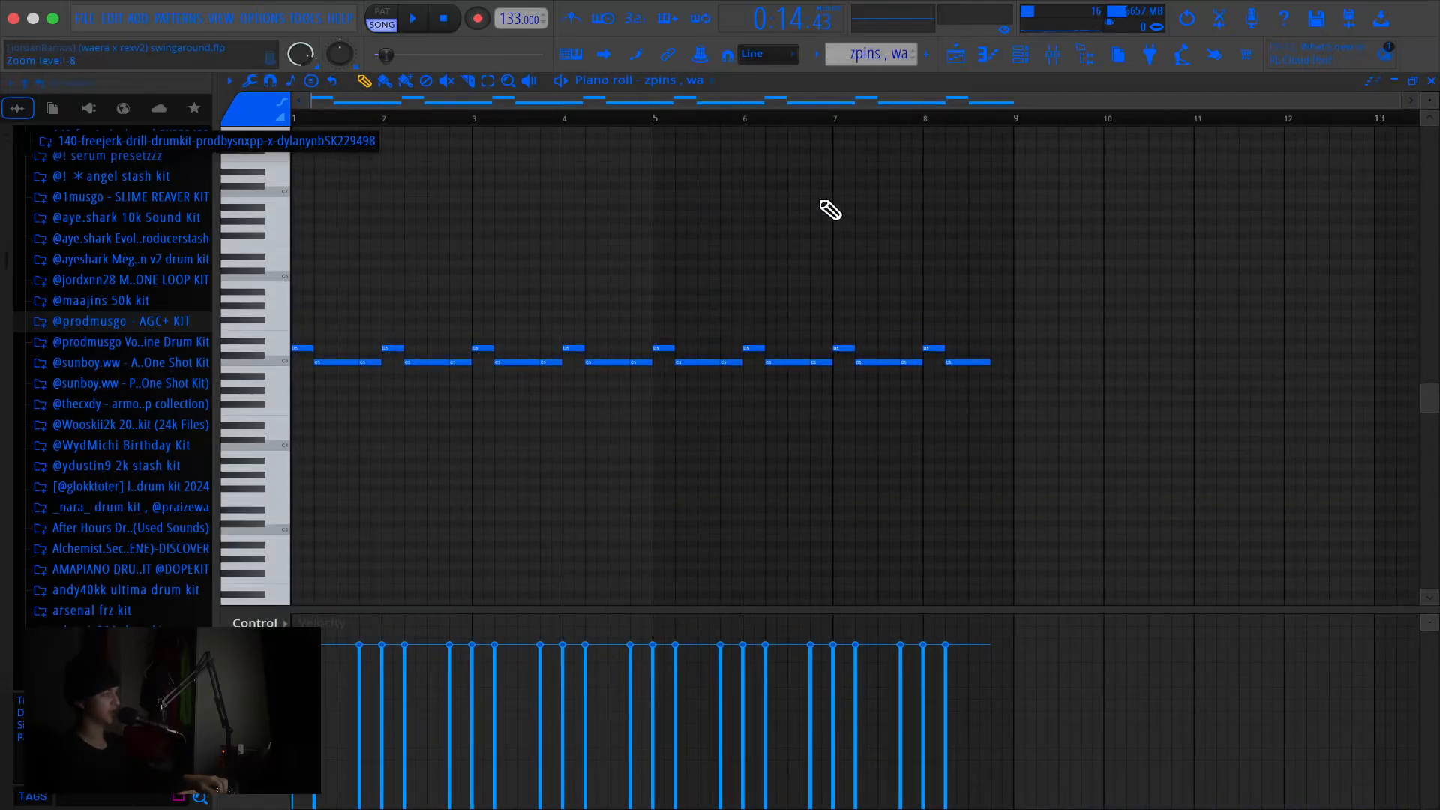
key("space")
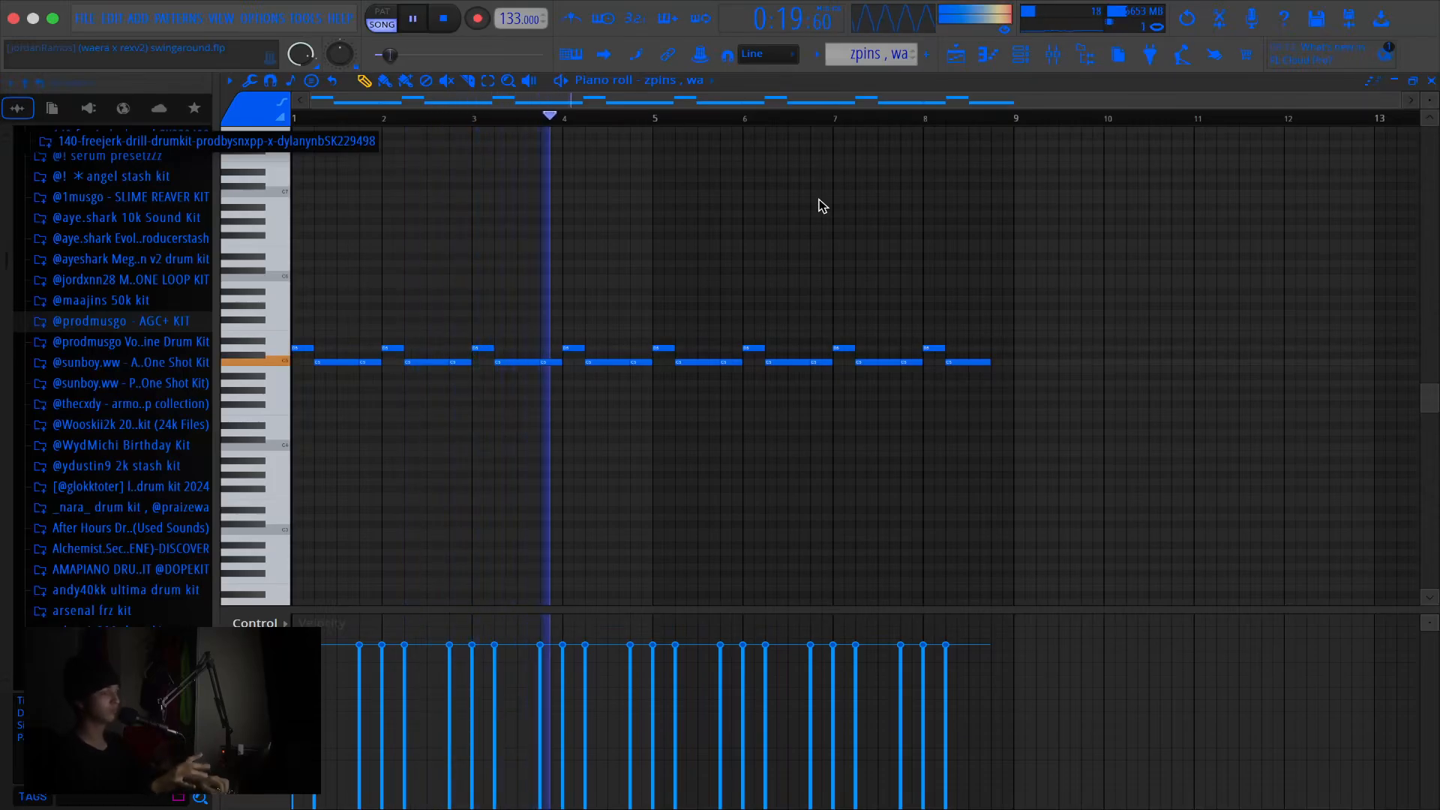
key("space")
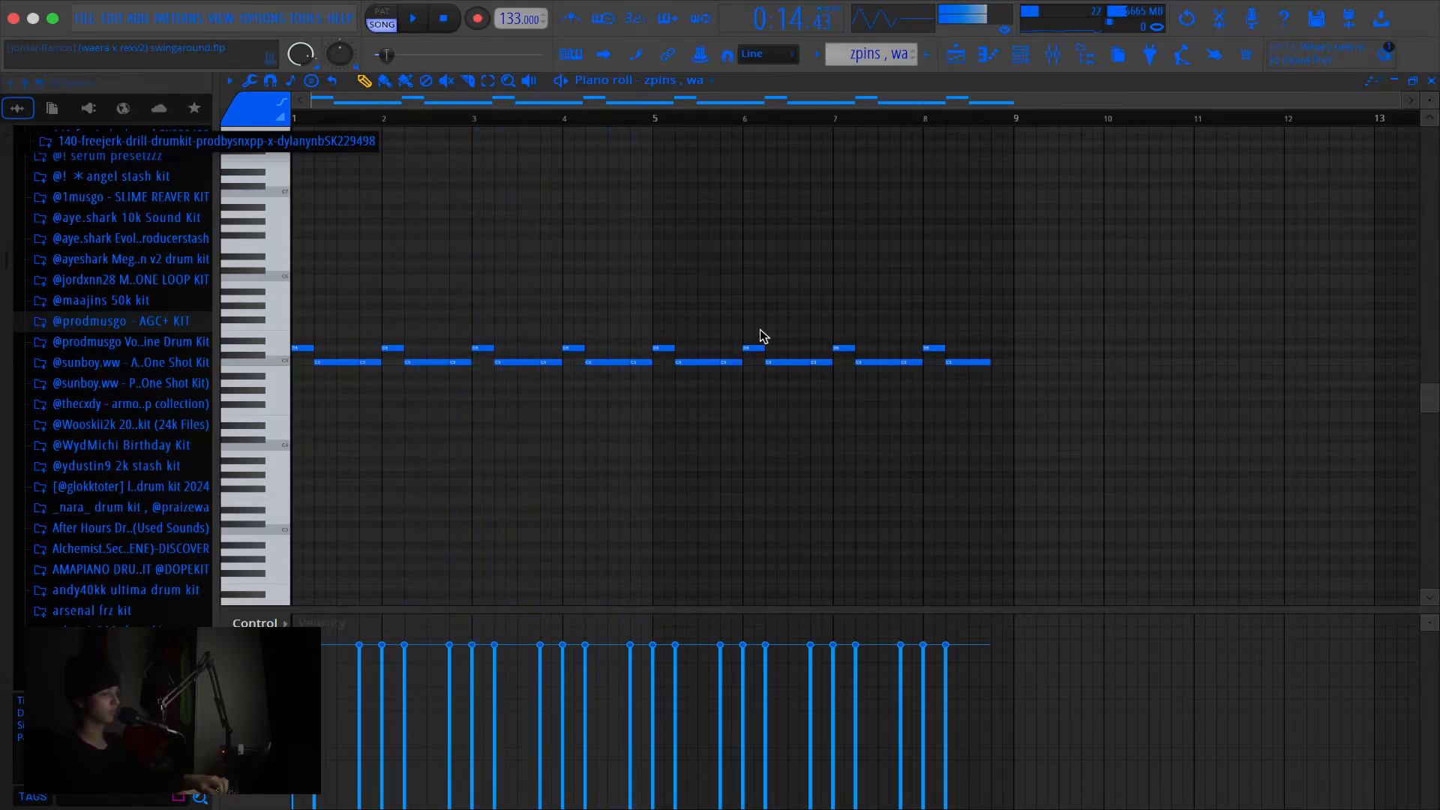
Return to the playlist, move the playhead to bar 25, solo Track 3, and open the switchuppp notes in the piano roll
key("F5")
scroll(869, 141, "right", 5)
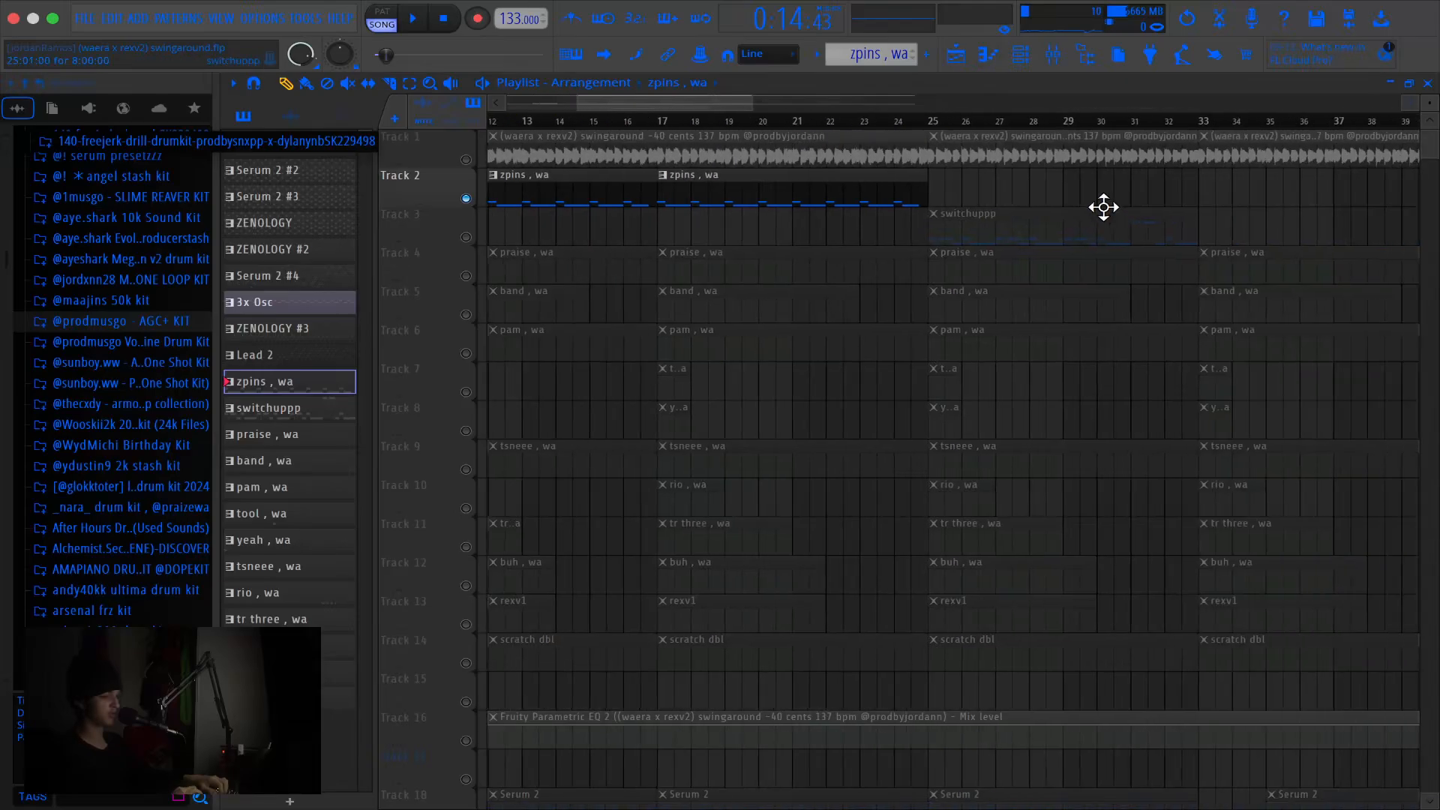
left_click(932, 122)
right_click(477, 228)
right_click(466, 237)
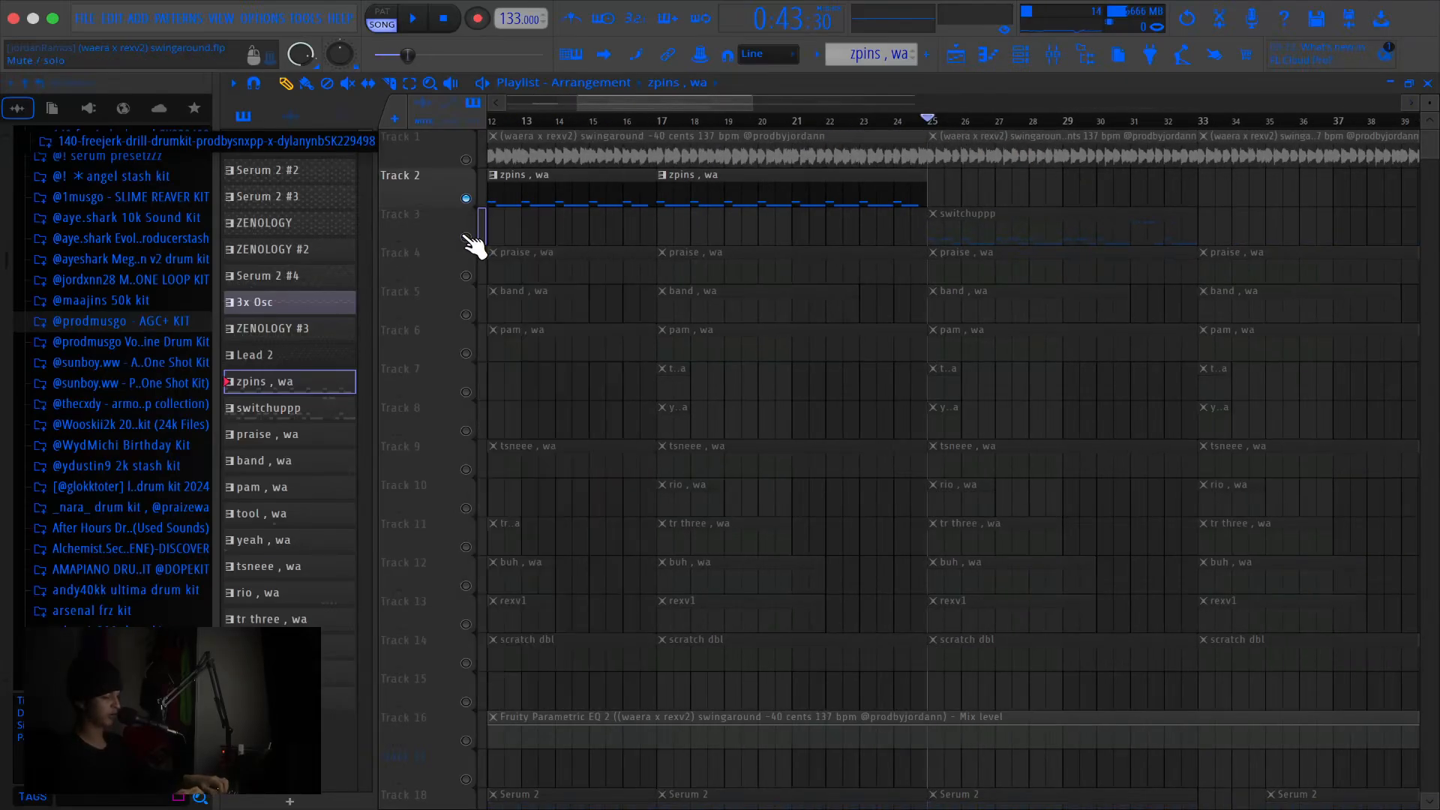
right_click(465, 237)
double_click(1097, 238)
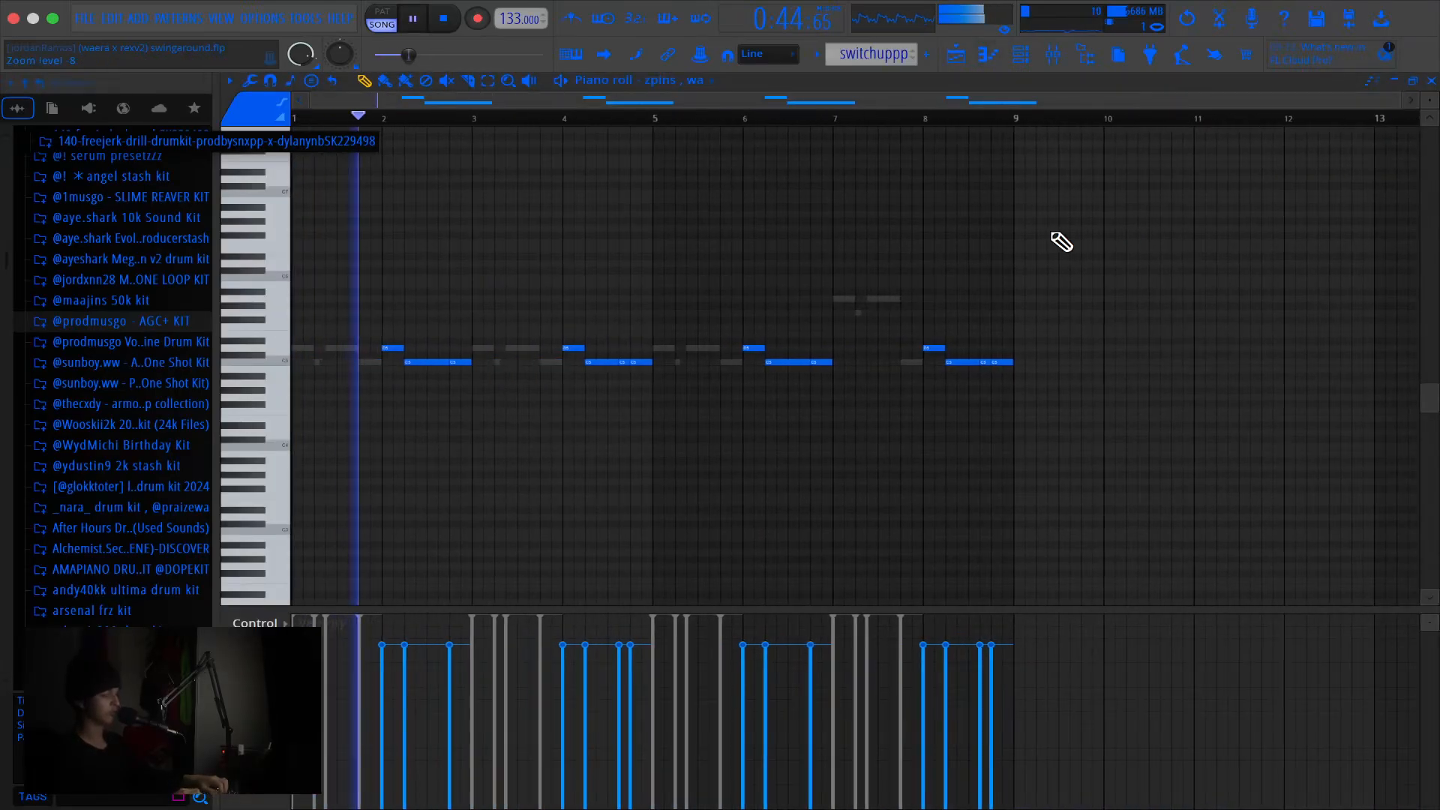
Examine the switchuppp notes during playback alongside the zpins and lenci channels in the channel rack
scroll(709, 165, "up", 3)
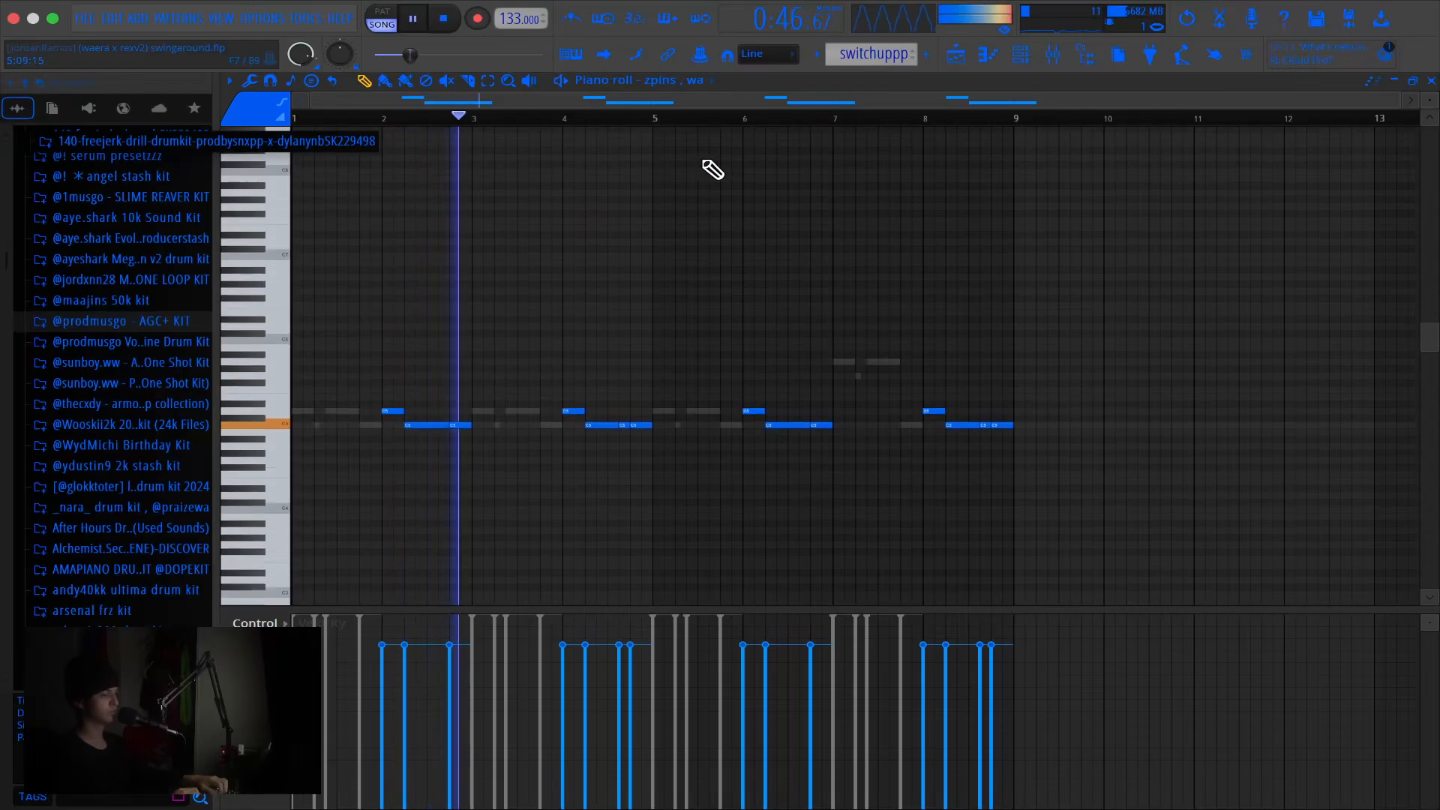
scroll(719, 169, "down", 1)
left_click(1020, 55)
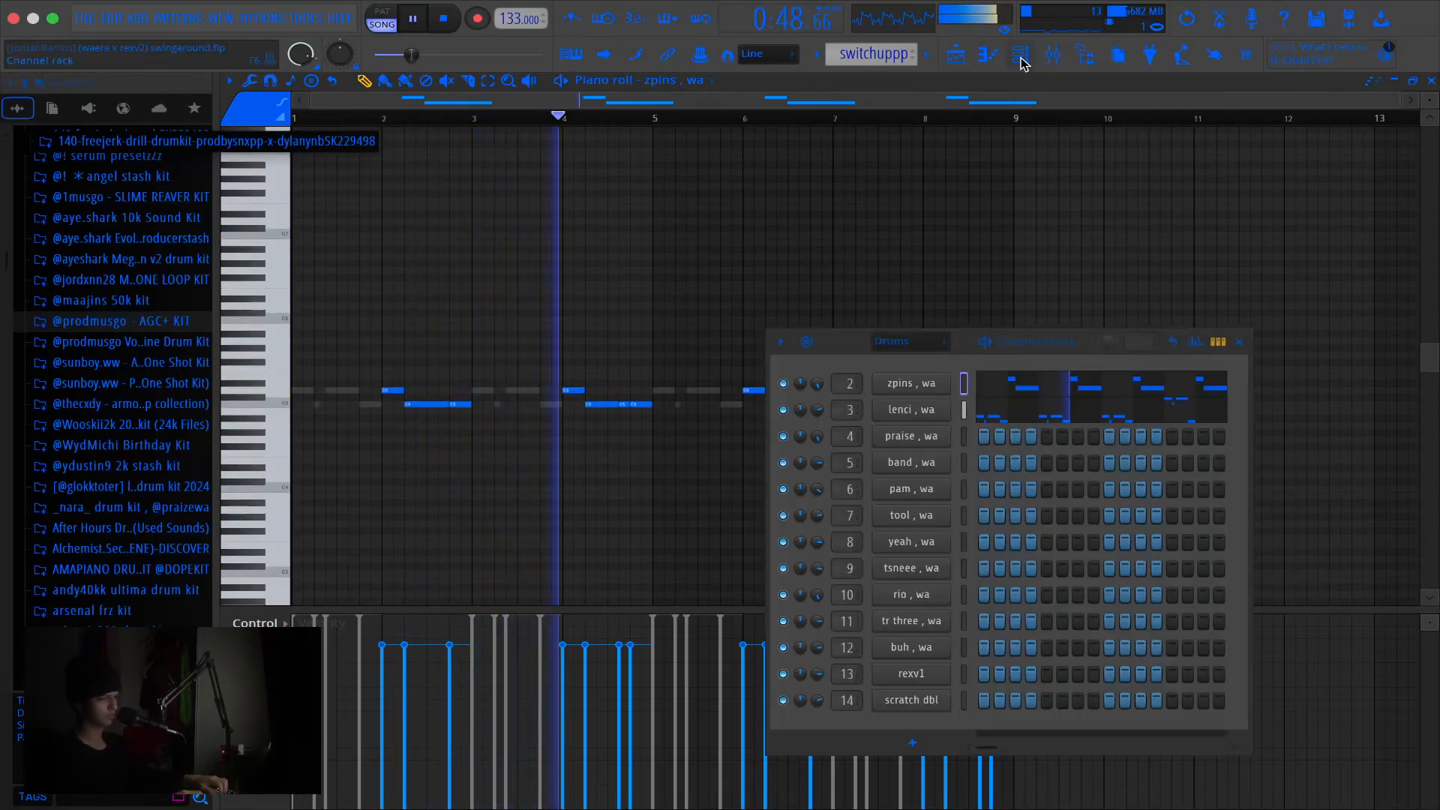
left_click_drag(830, 349, 872, 279)
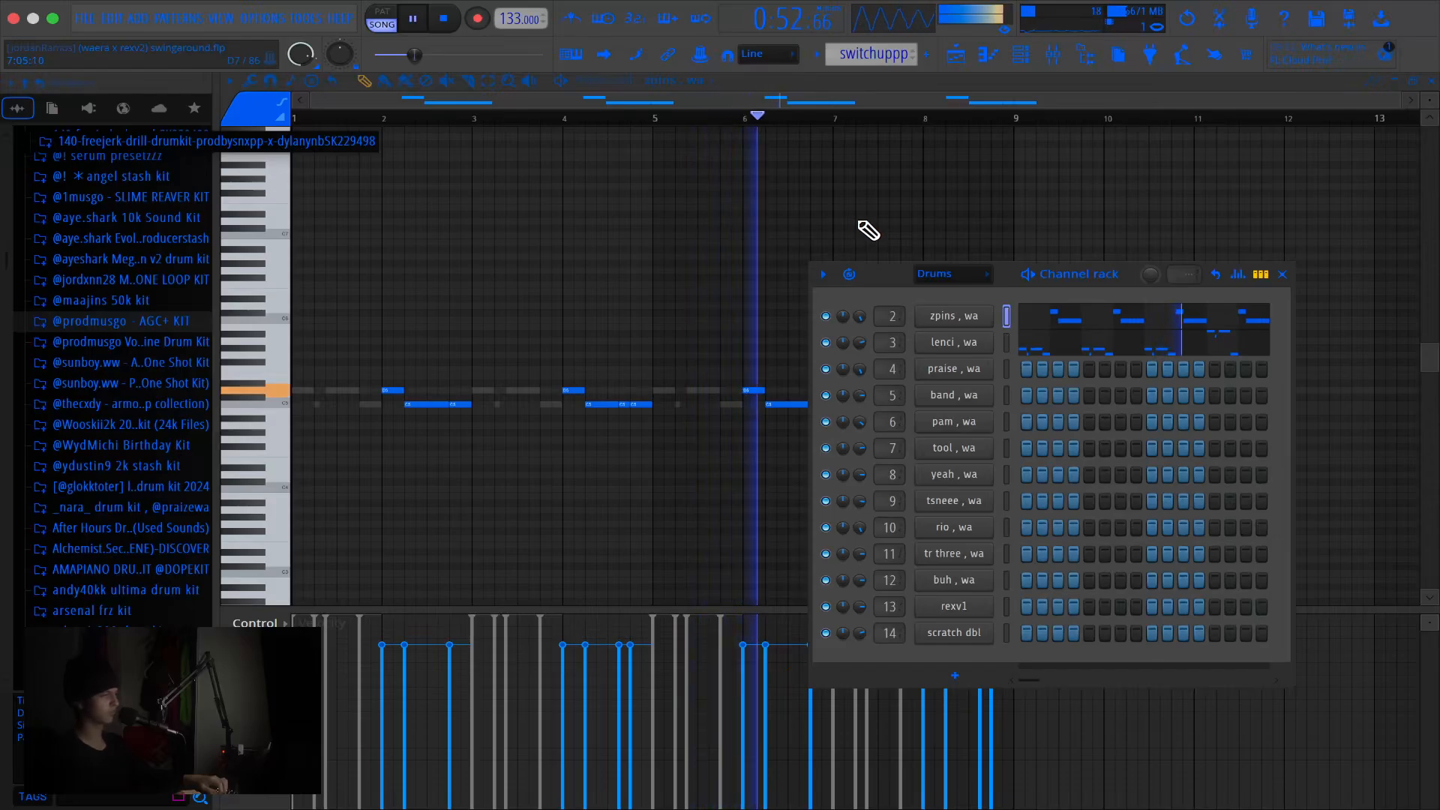
scroll(691, 260, "right", 3)
scroll(692, 259, "right", 3)
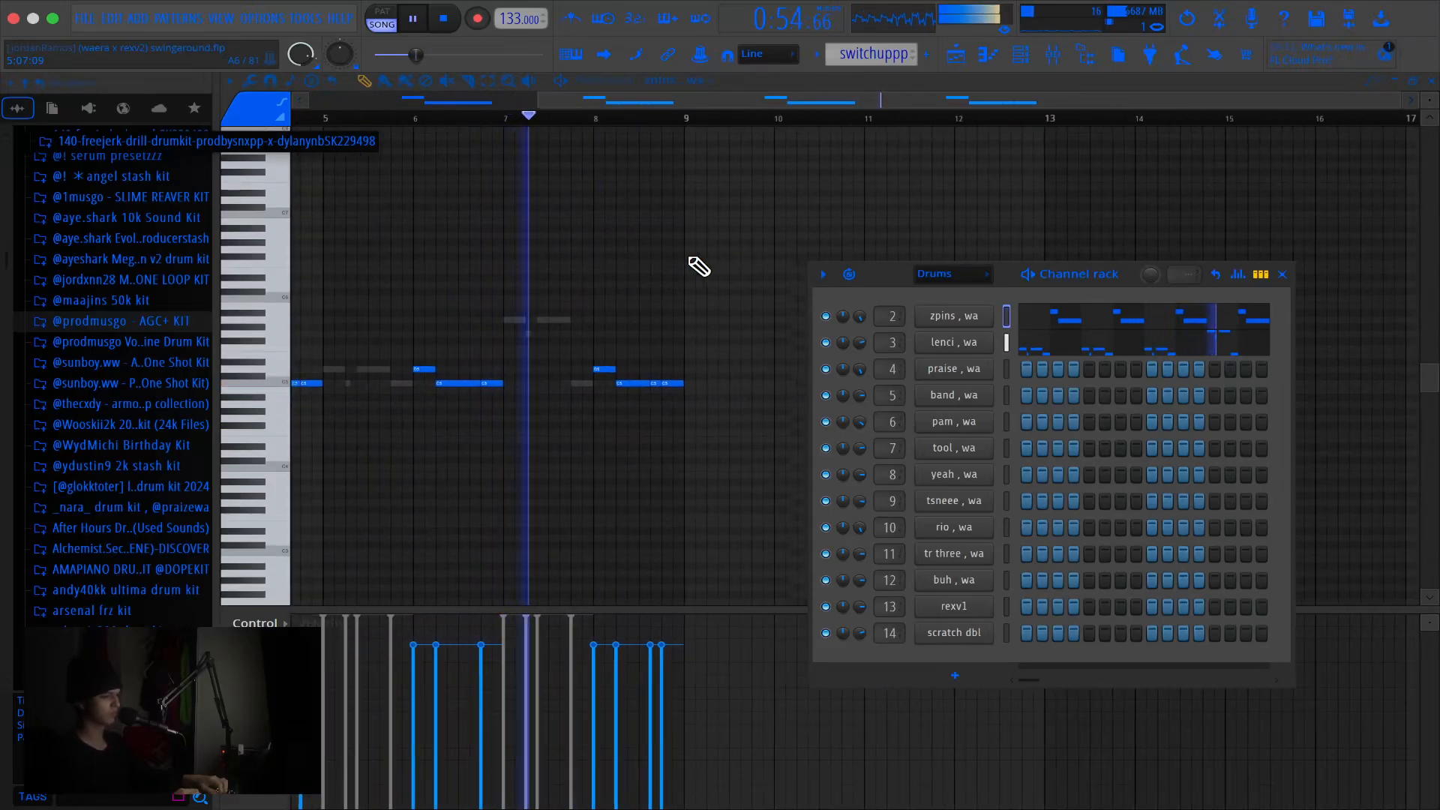
scroll(691, 259, "left", 6)
scroll(697, 266, "down", 2)
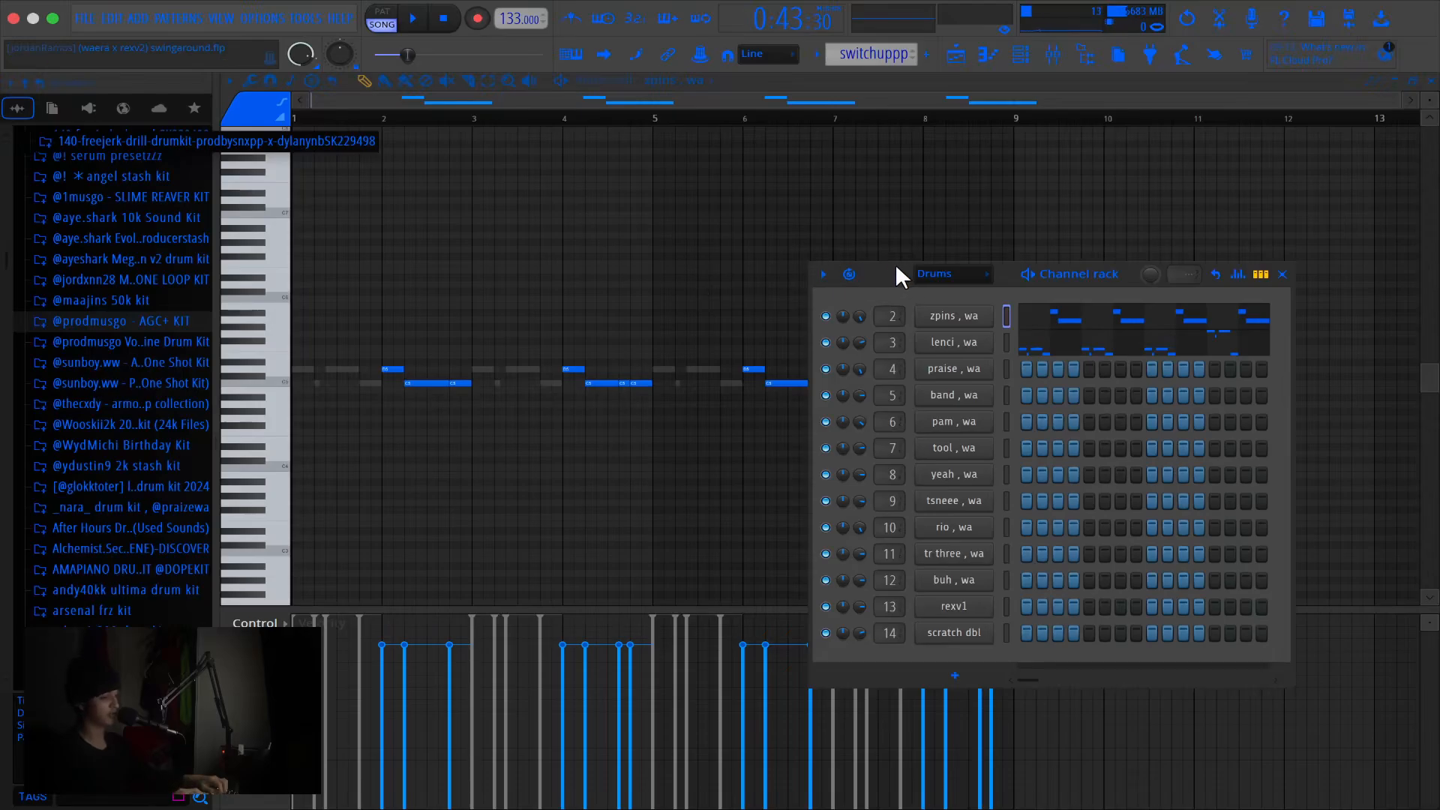
Inspect the sampler settings of the zpins , wa and lenci , wa channels, close them, and return to the playlist
left_click_drag(896, 268, 805, 193)
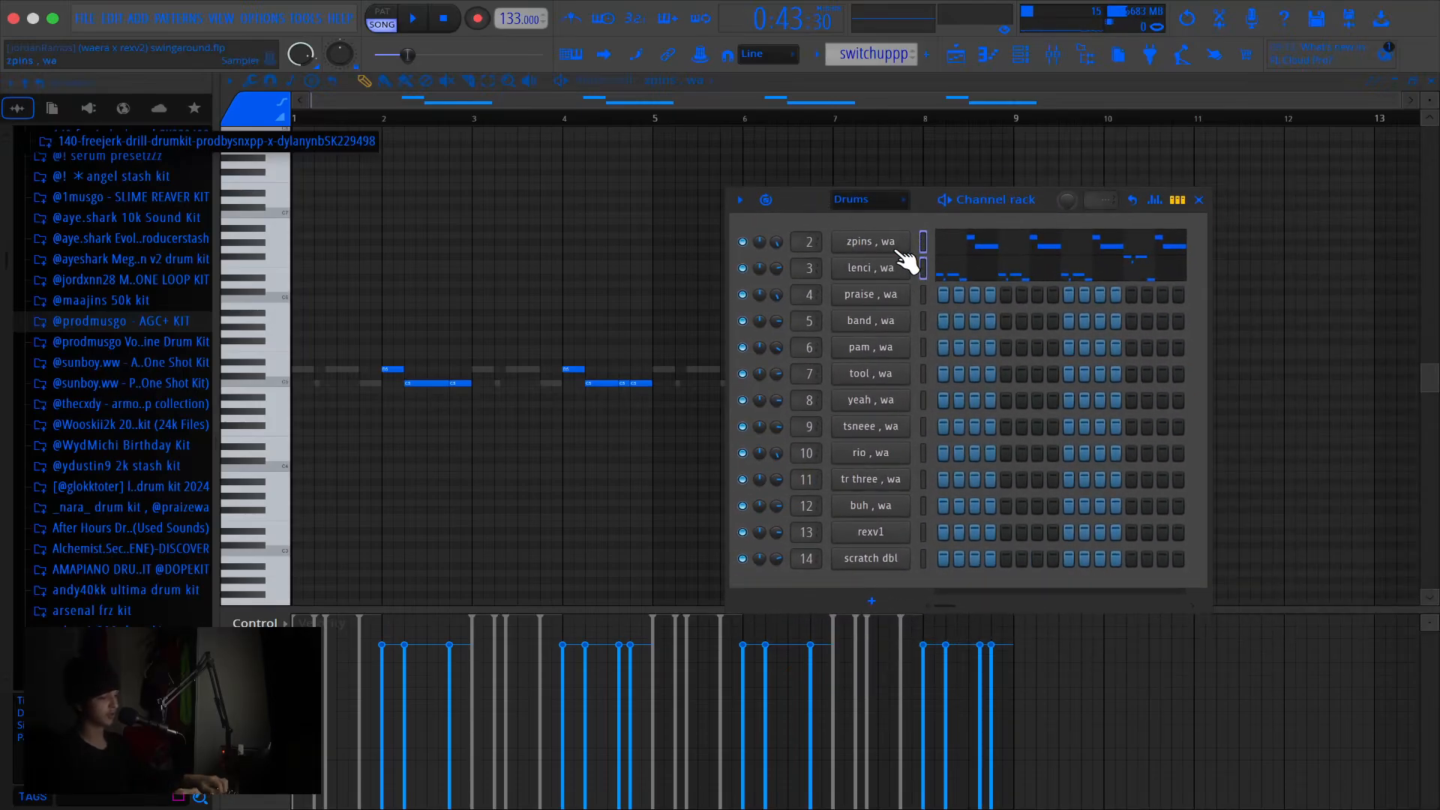
left_click(873, 241)
left_click(598, 92)
left_click(893, 268)
left_click(697, 156)
left_click(961, 54)
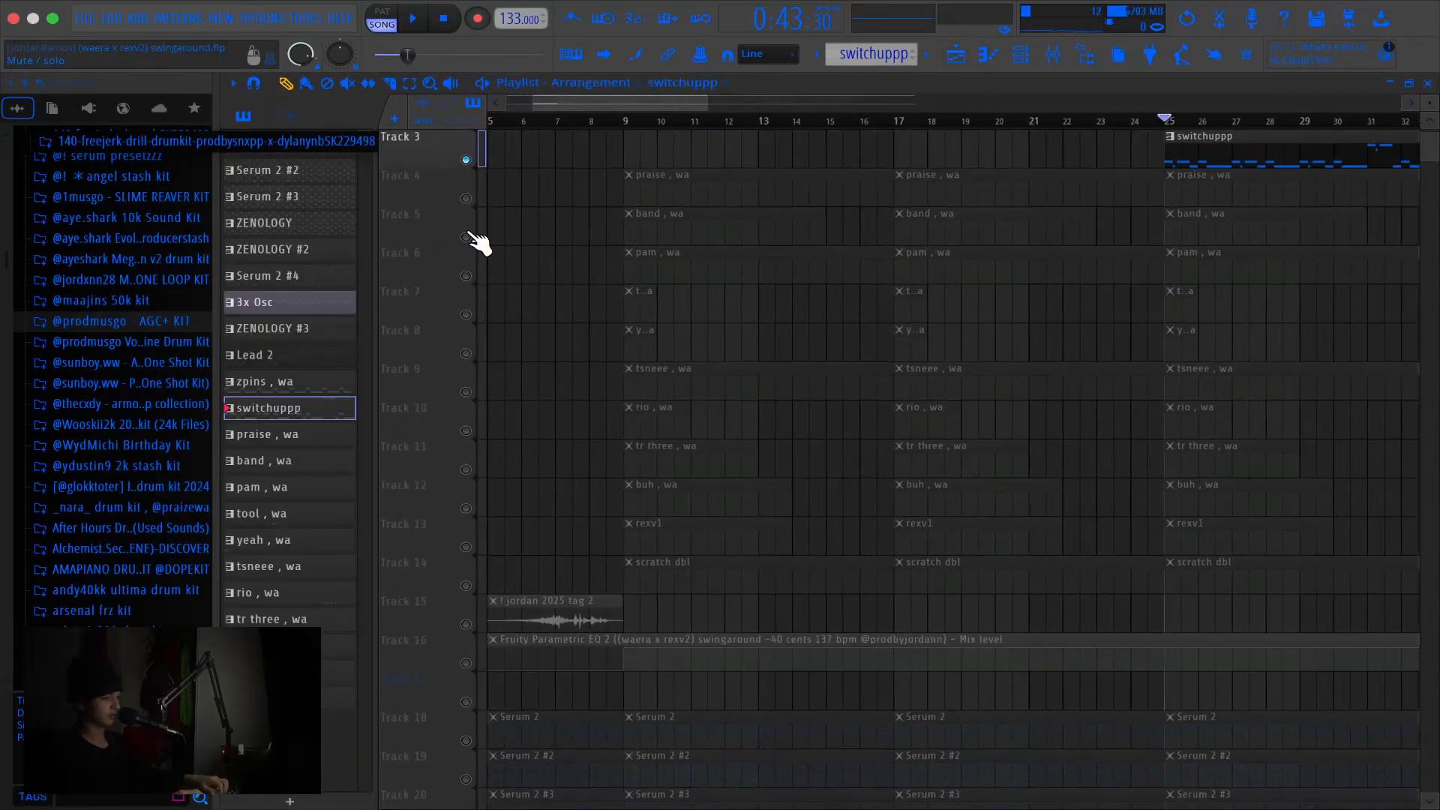
Unmute drum Tracks 4 to 14, mute Track 3, and play the drums together from bar 9
left_click(467, 237)
left_click(467, 276)
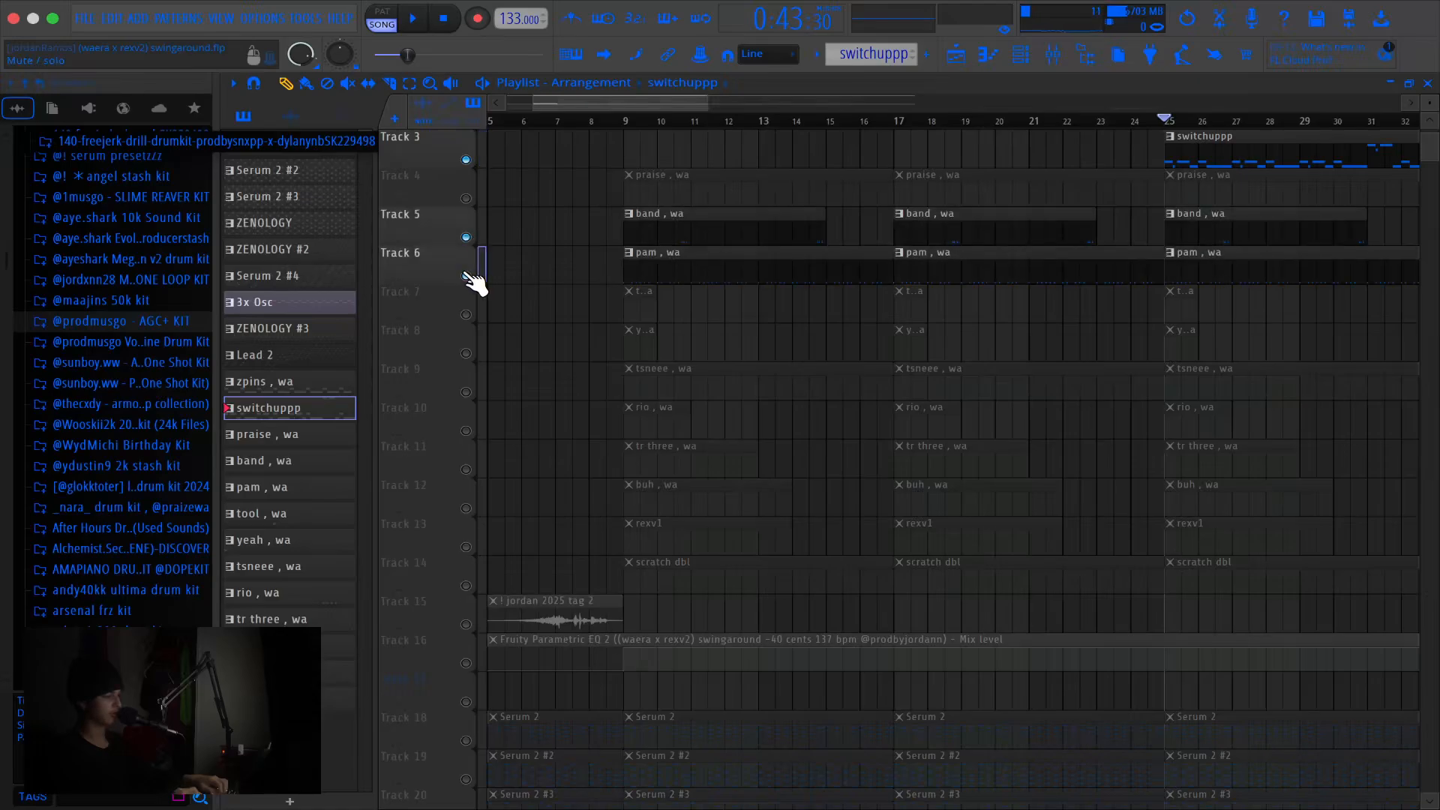
left_click(466, 198)
left_click(466, 160)
scroll(472, 168, "up", 2)
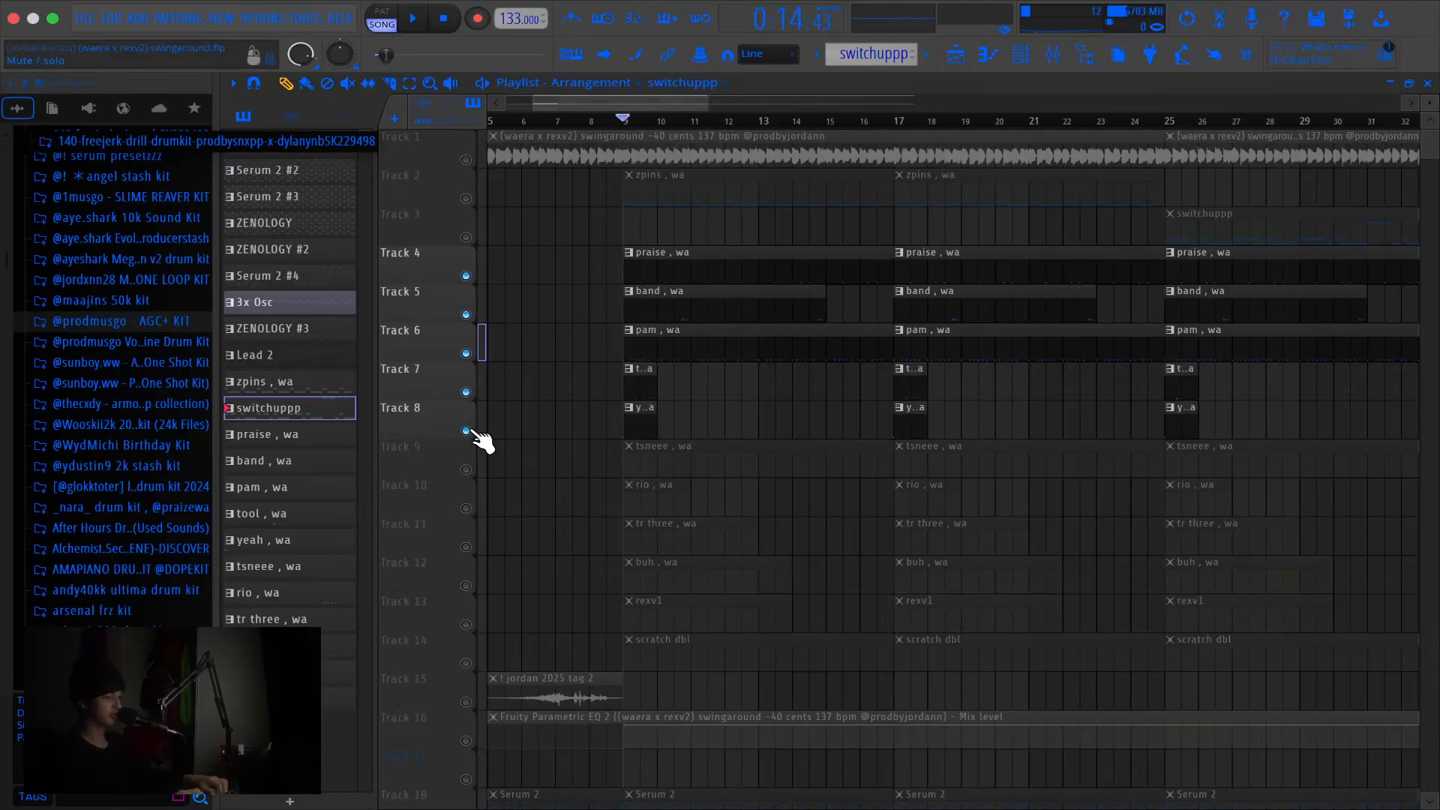
left_click(467, 469)
left_click_drag(467, 510, 468, 661)
key("space")
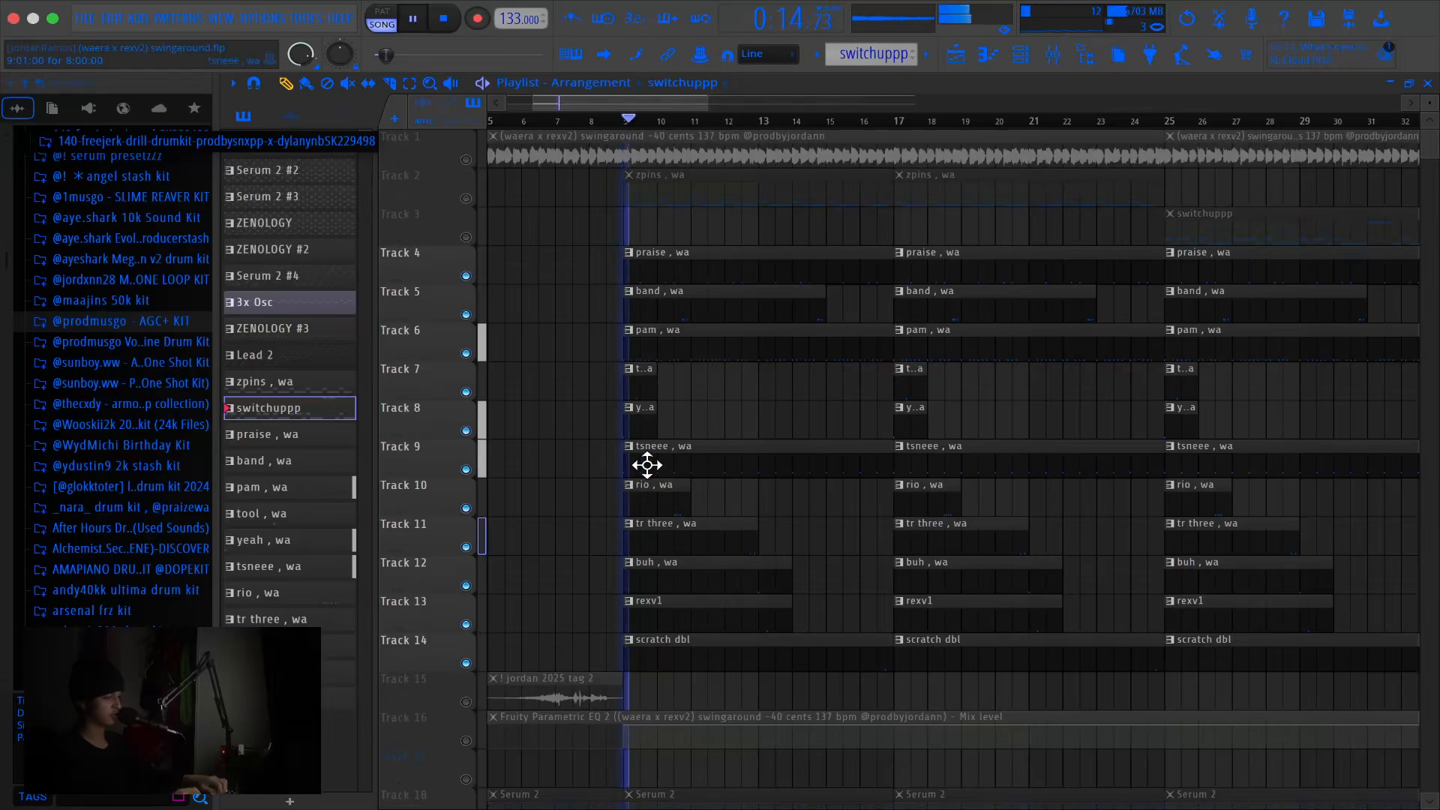
Open the praise , wa pattern on Track 4 in the piano roll and examine its notes during playback
scroll(646, 369, "up", 3)
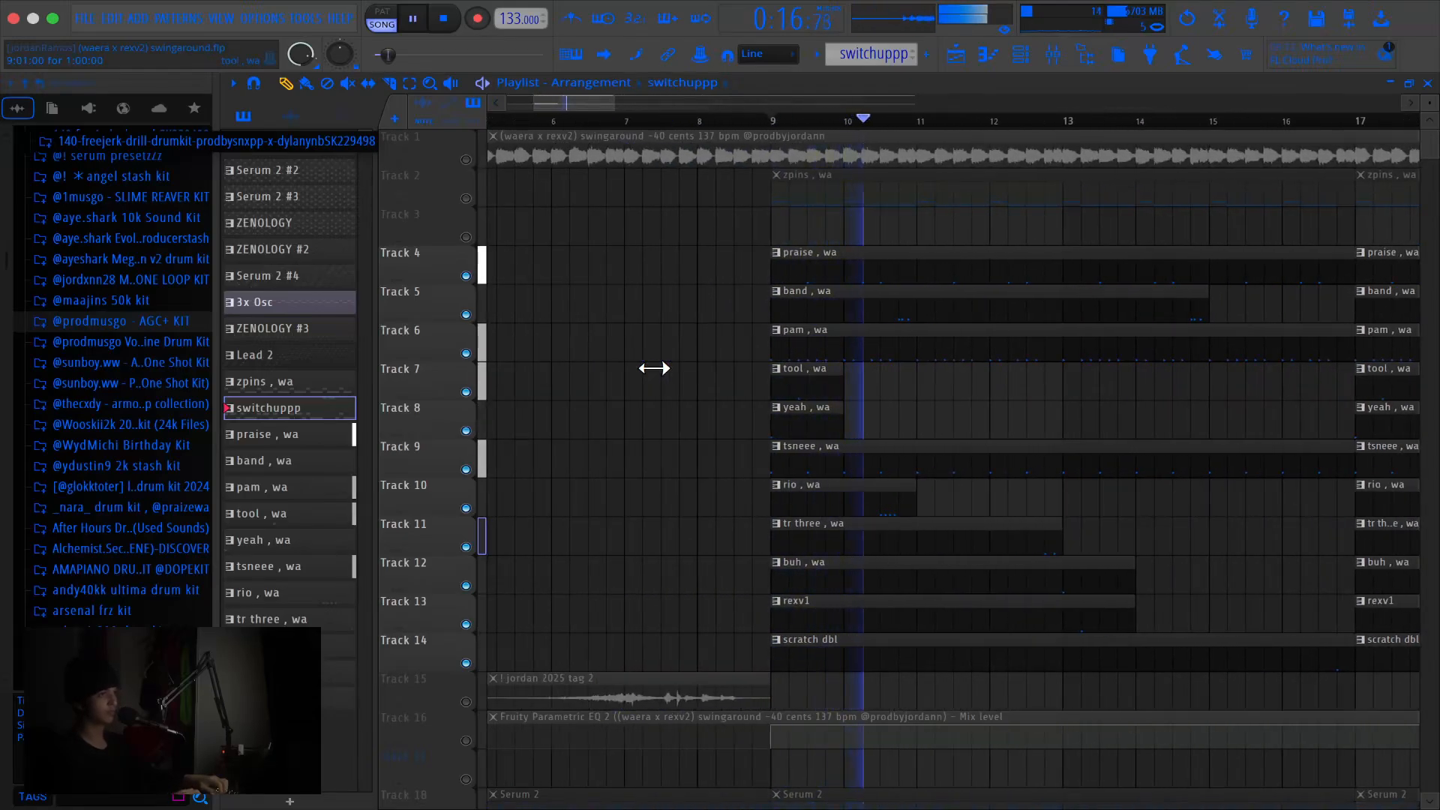
scroll(755, 263, "right", 2)
left_click(757, 267)
double_click(758, 268)
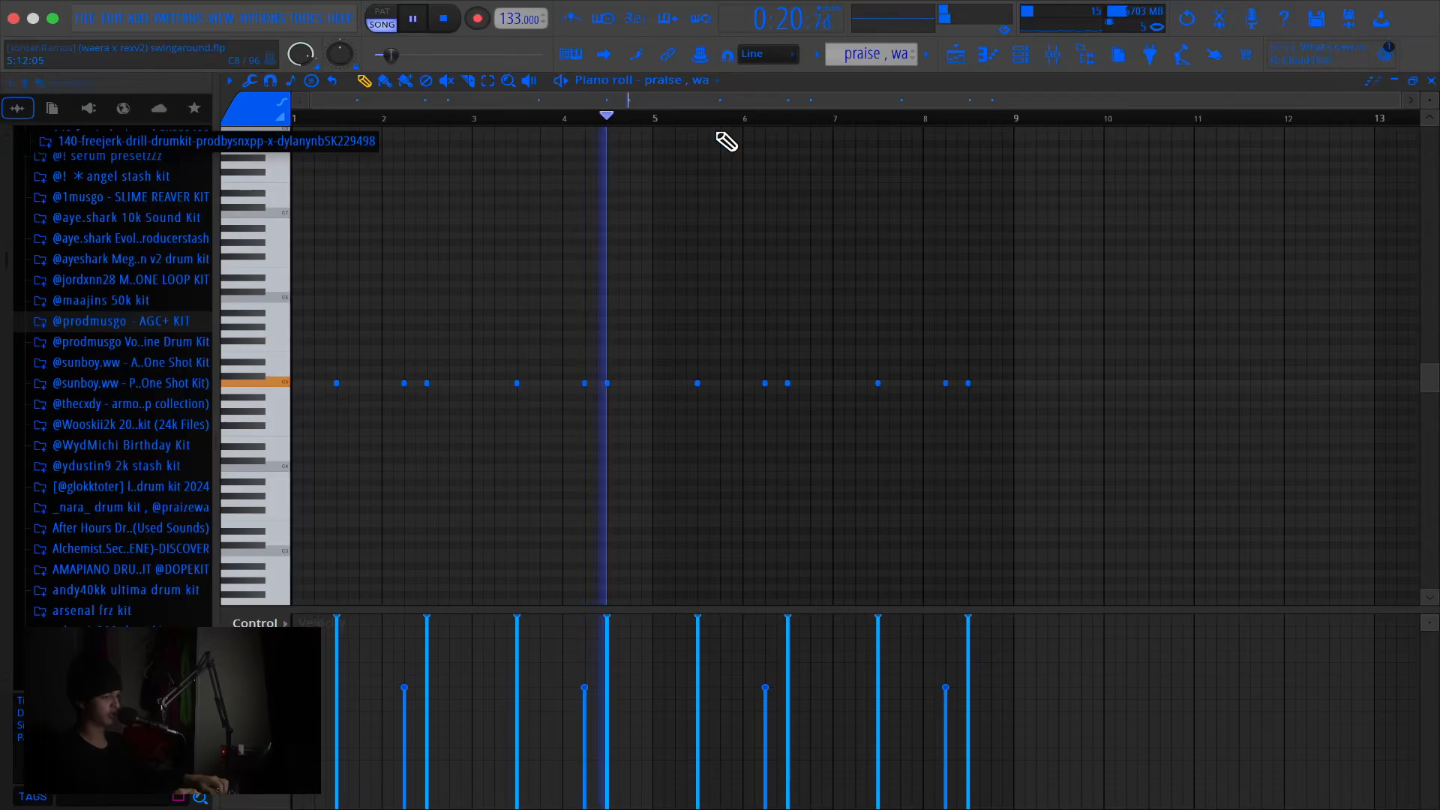
scroll(724, 140, "down", 1)
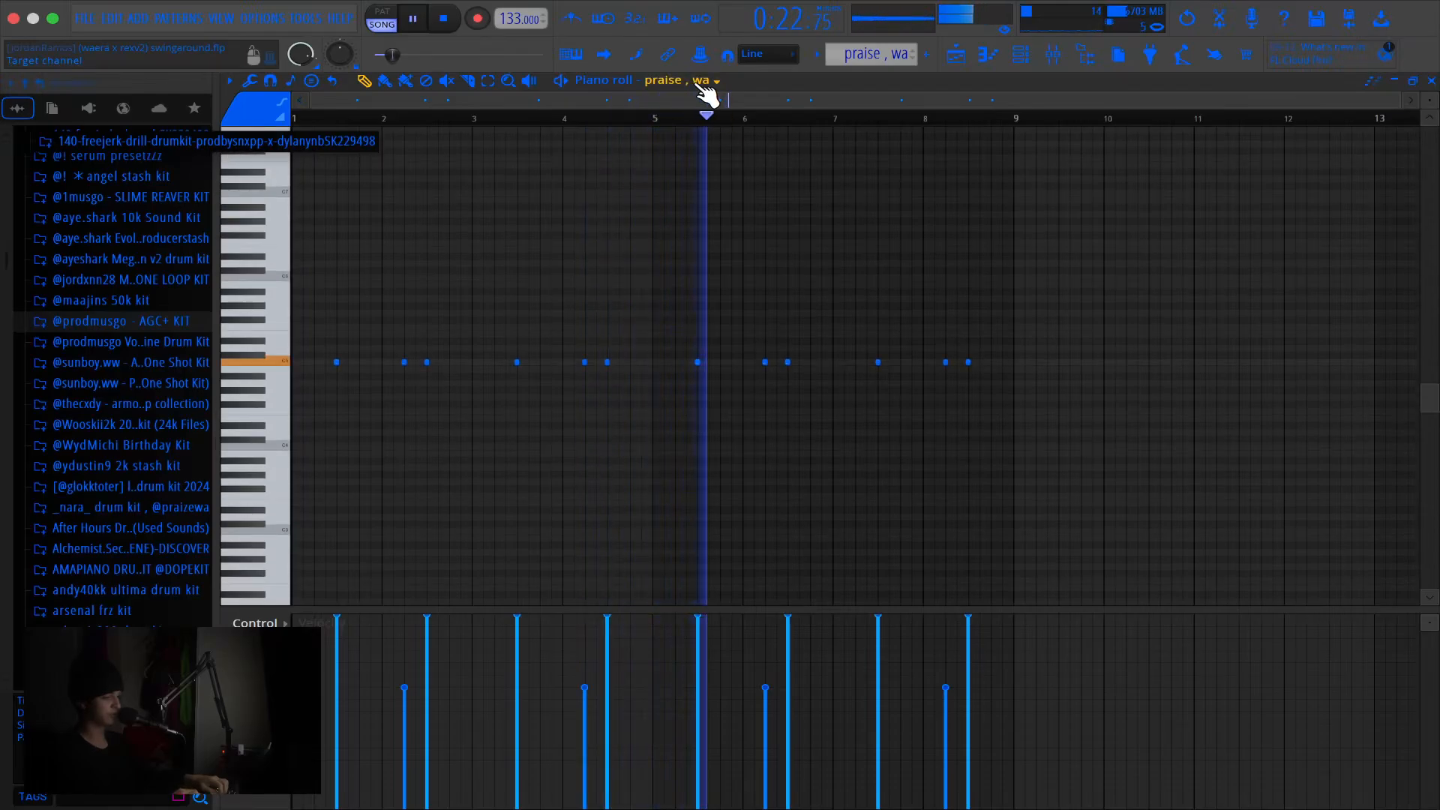
Return to the playlist and open the band , wa pattern on Track 5 in the piano roll during playback
left_click(967, 66)
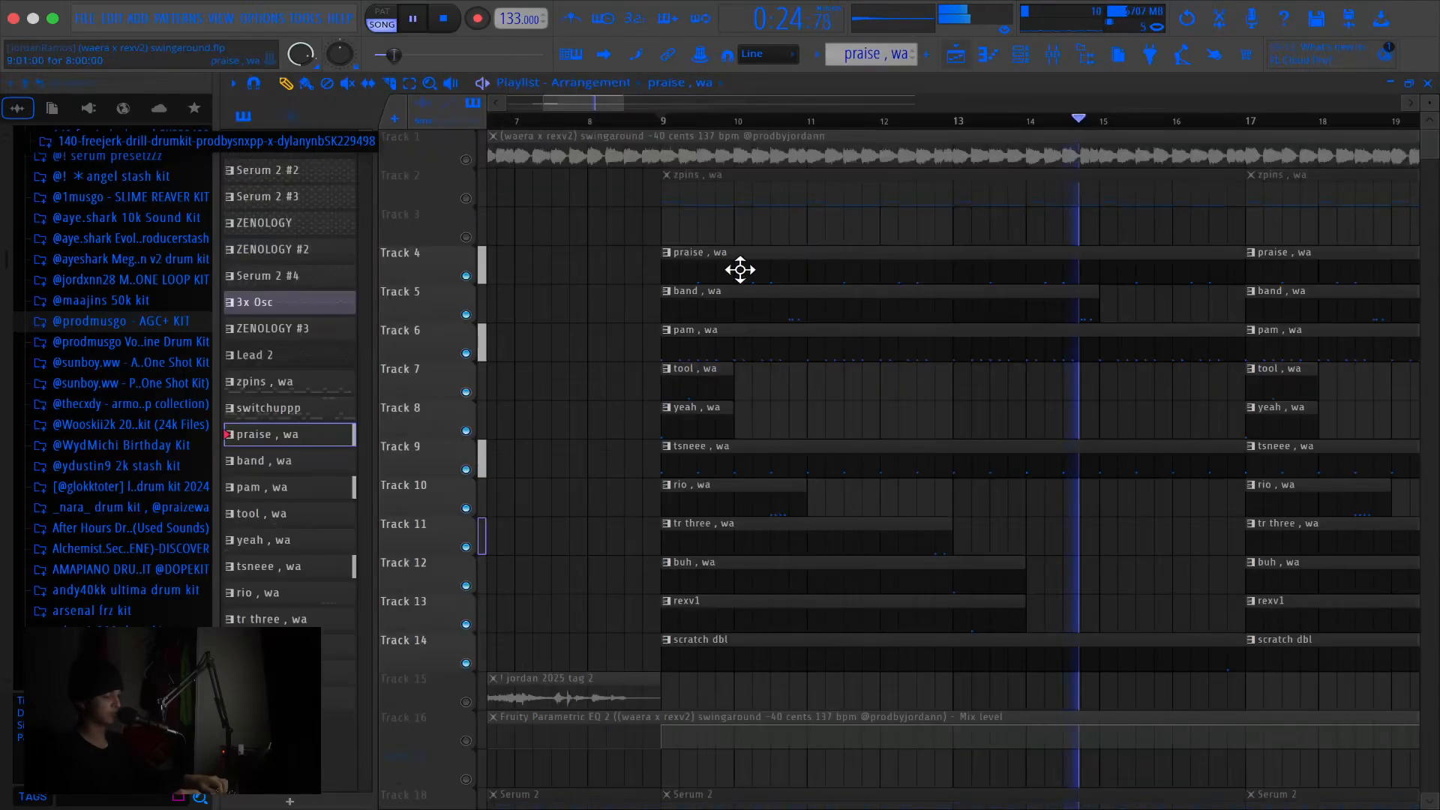
double_click(753, 313)
scroll(750, 311, "left", 3)
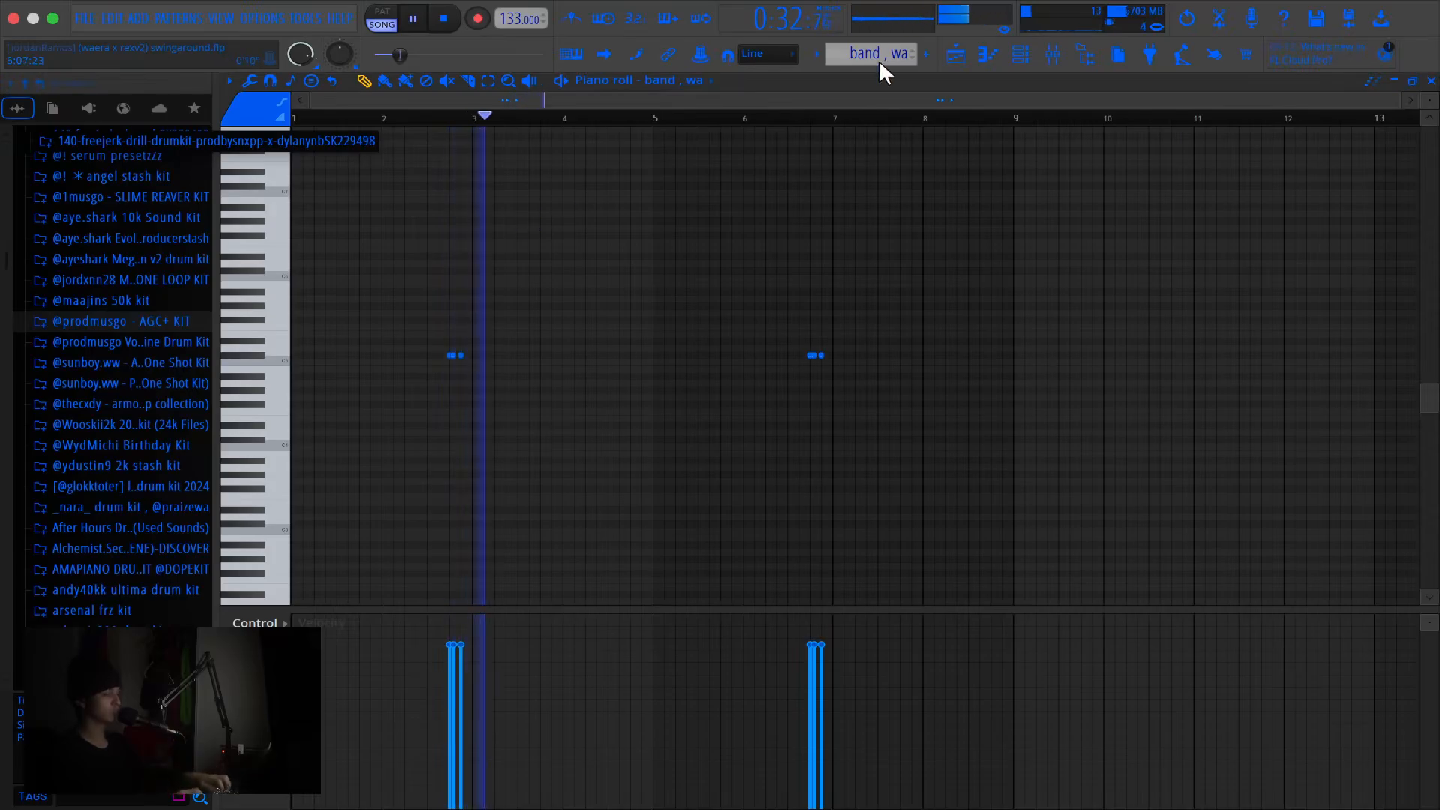
Open the pam , wa pattern on Track 6 from the playlist, listen to its notes, and stop playback
left_click(983, 53)
scroll(905, 396, "right", 5)
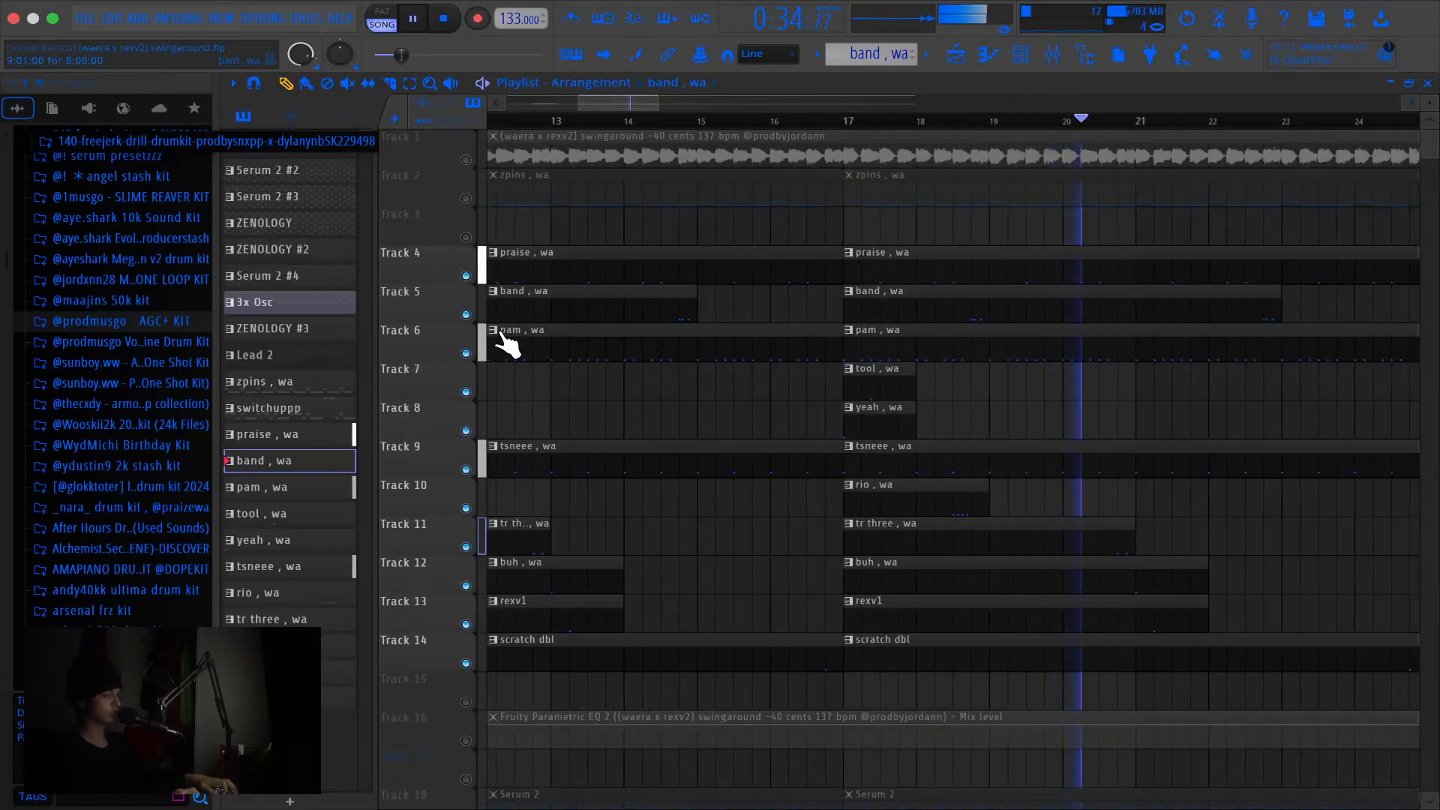
double_click(956, 349)
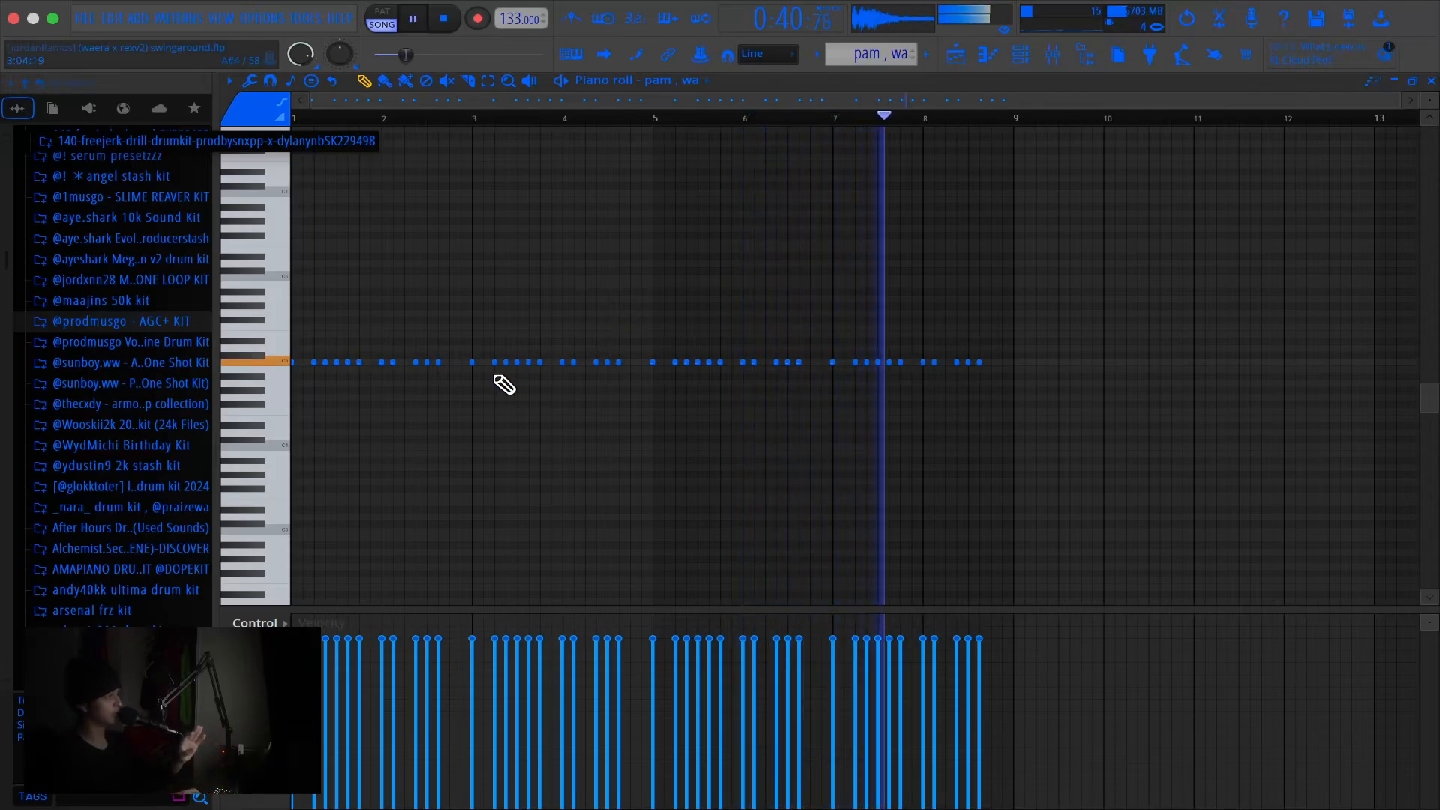
key("space")
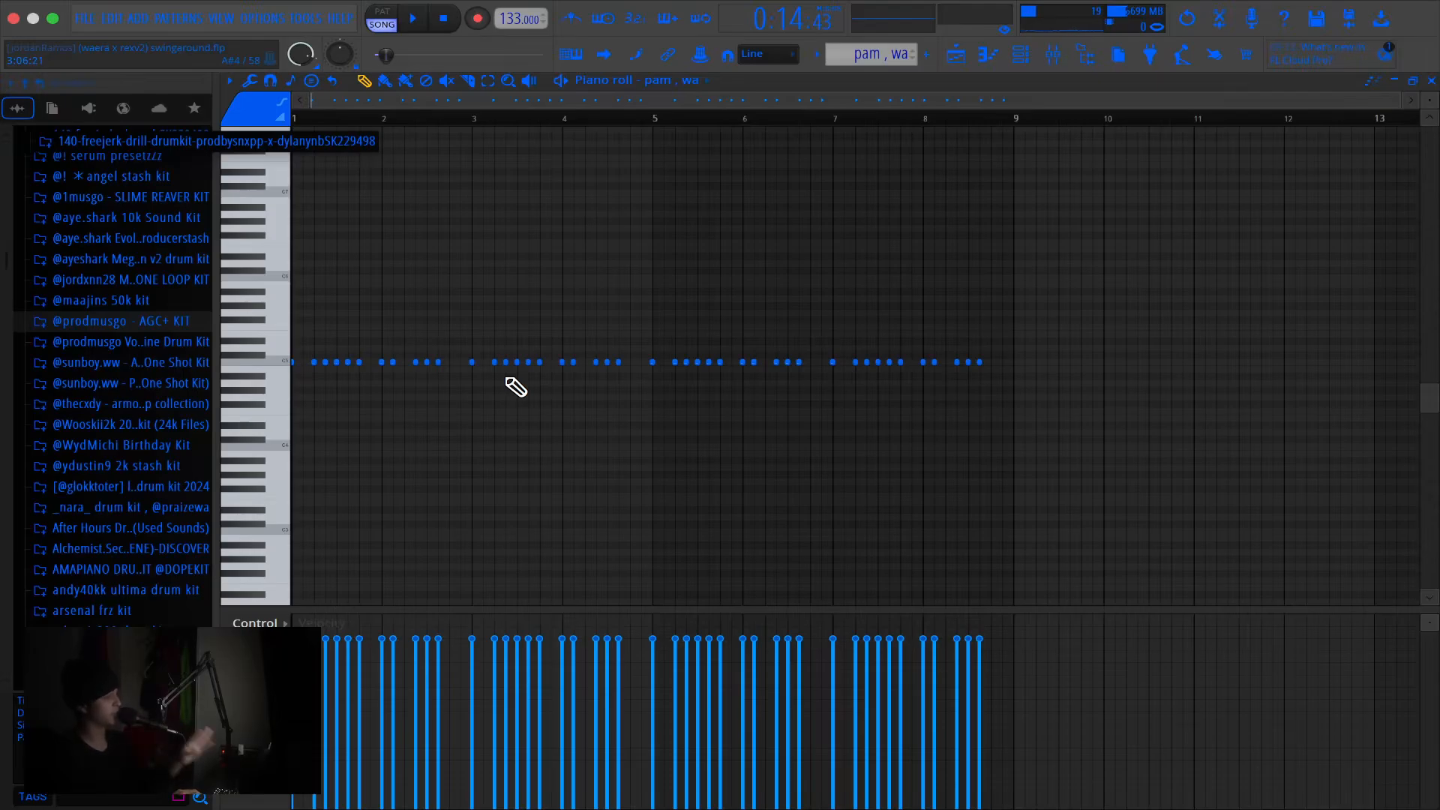
Back in the playlist, solo Track 7 to hear the tool , wa pattern from bar 9, and solo Track 9 with tsneee , wa
left_click(955, 53)
scroll(688, 331, "left", 6)
scroll(687, 331, "right", 2)
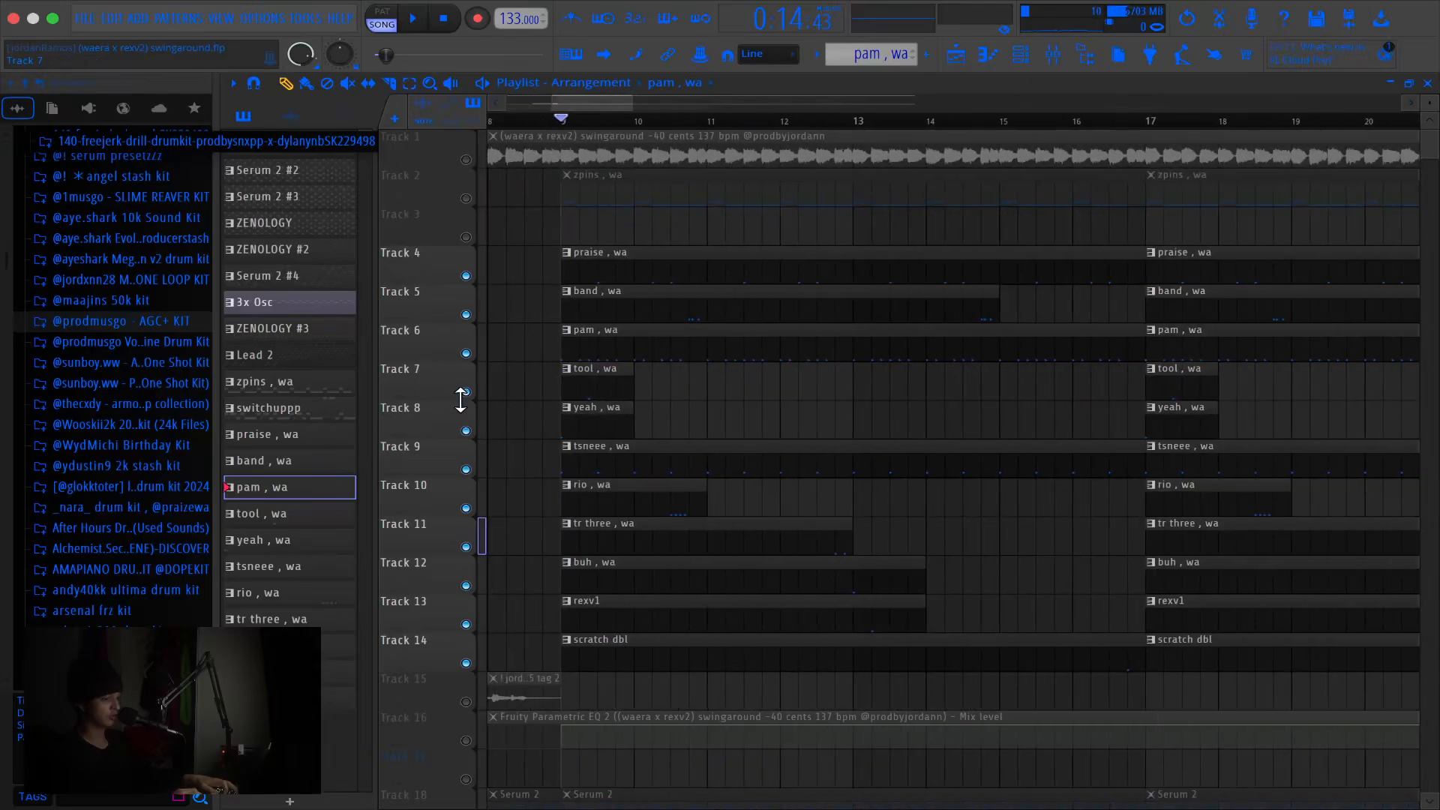
right_click(466, 393)
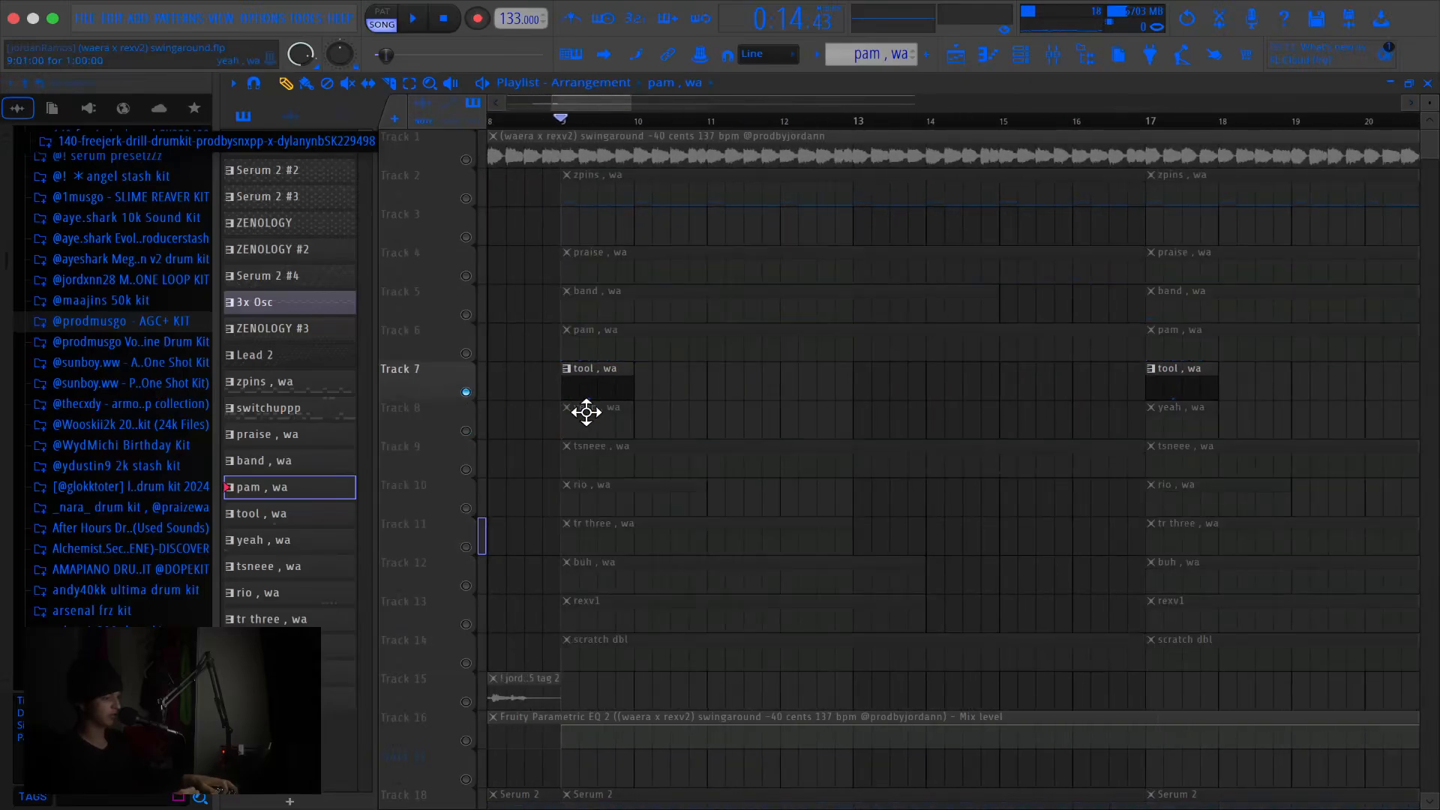
key("space")
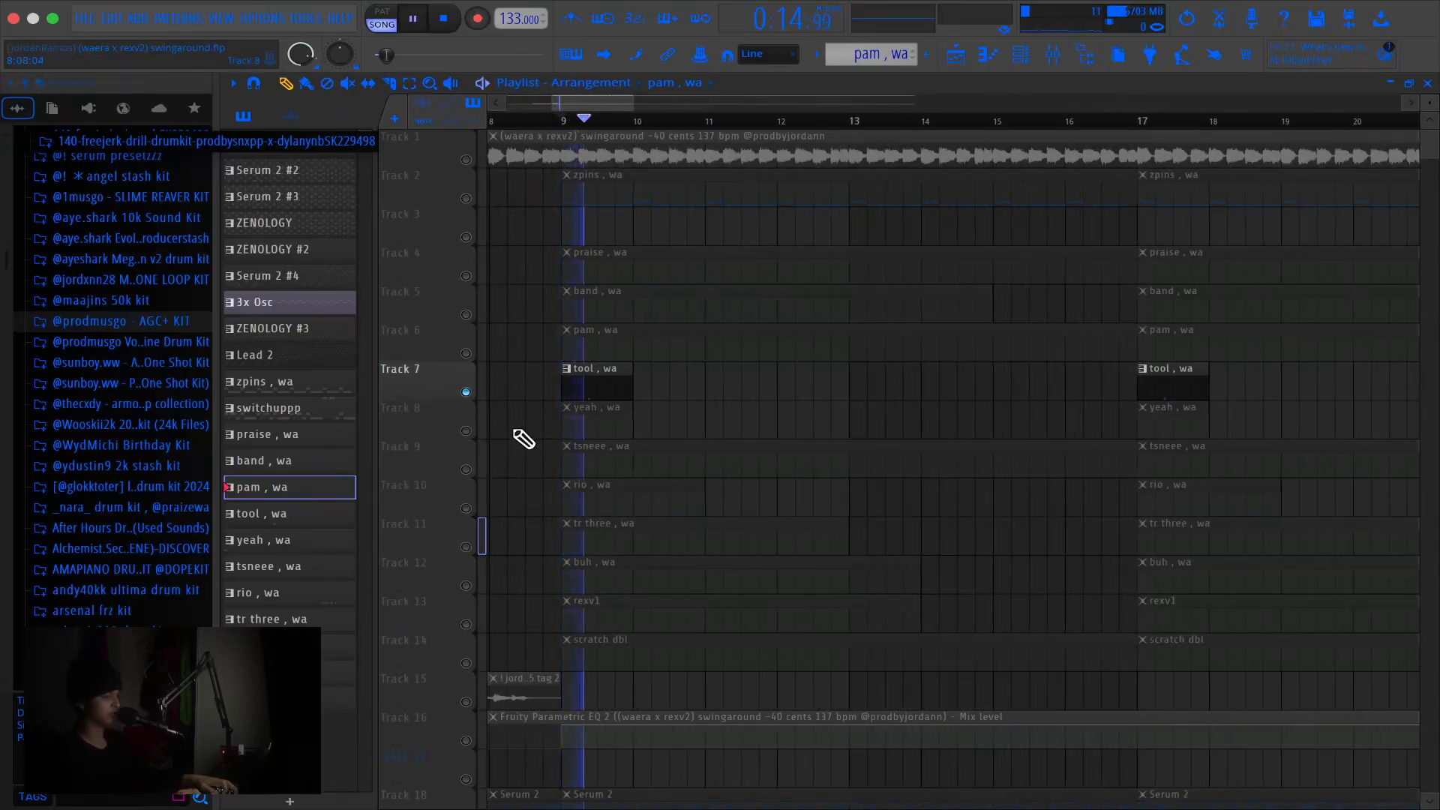
key("space")
right_click(466, 470)
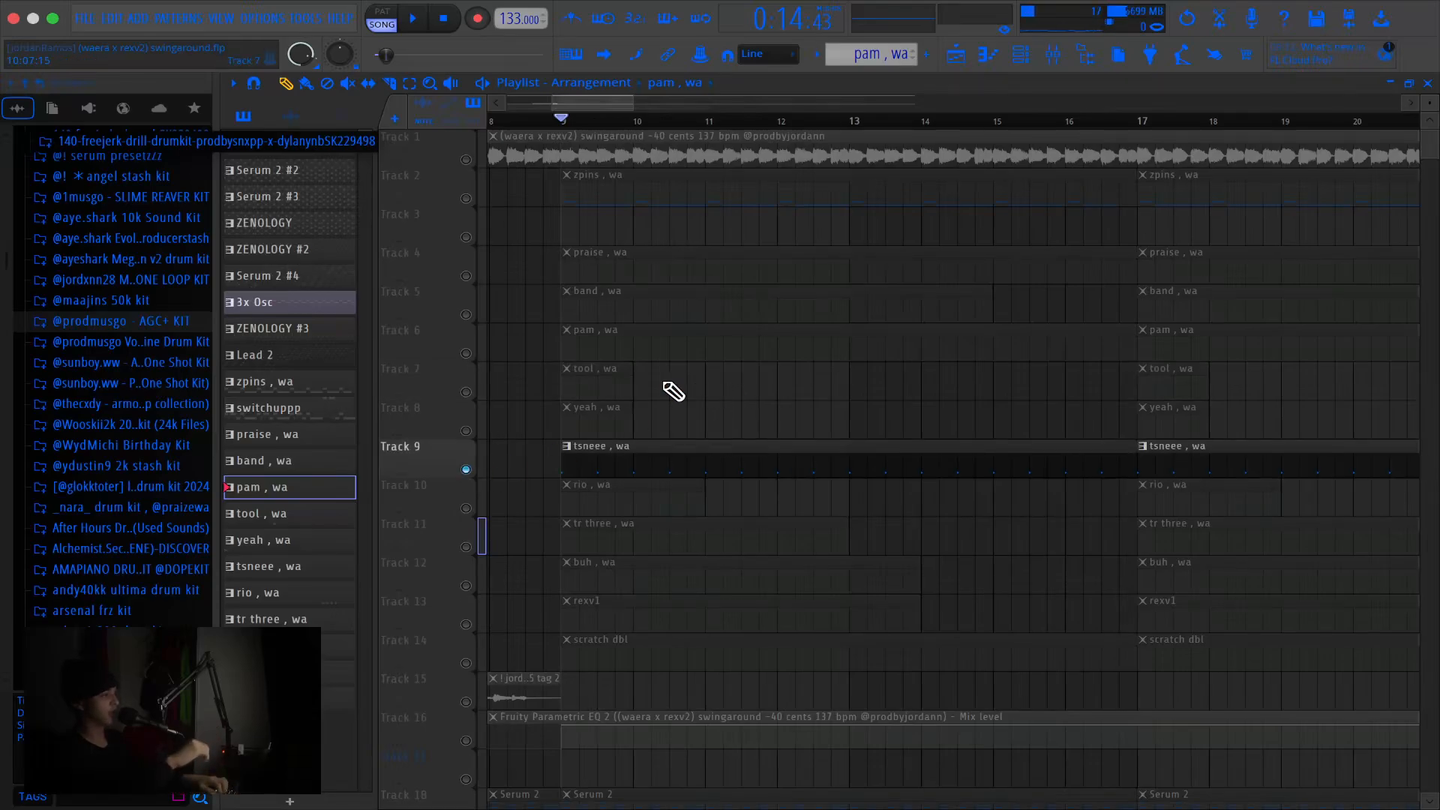
Audition the soloed tsneee , wa pattern on Track 9 twice from bar 9
key("space")
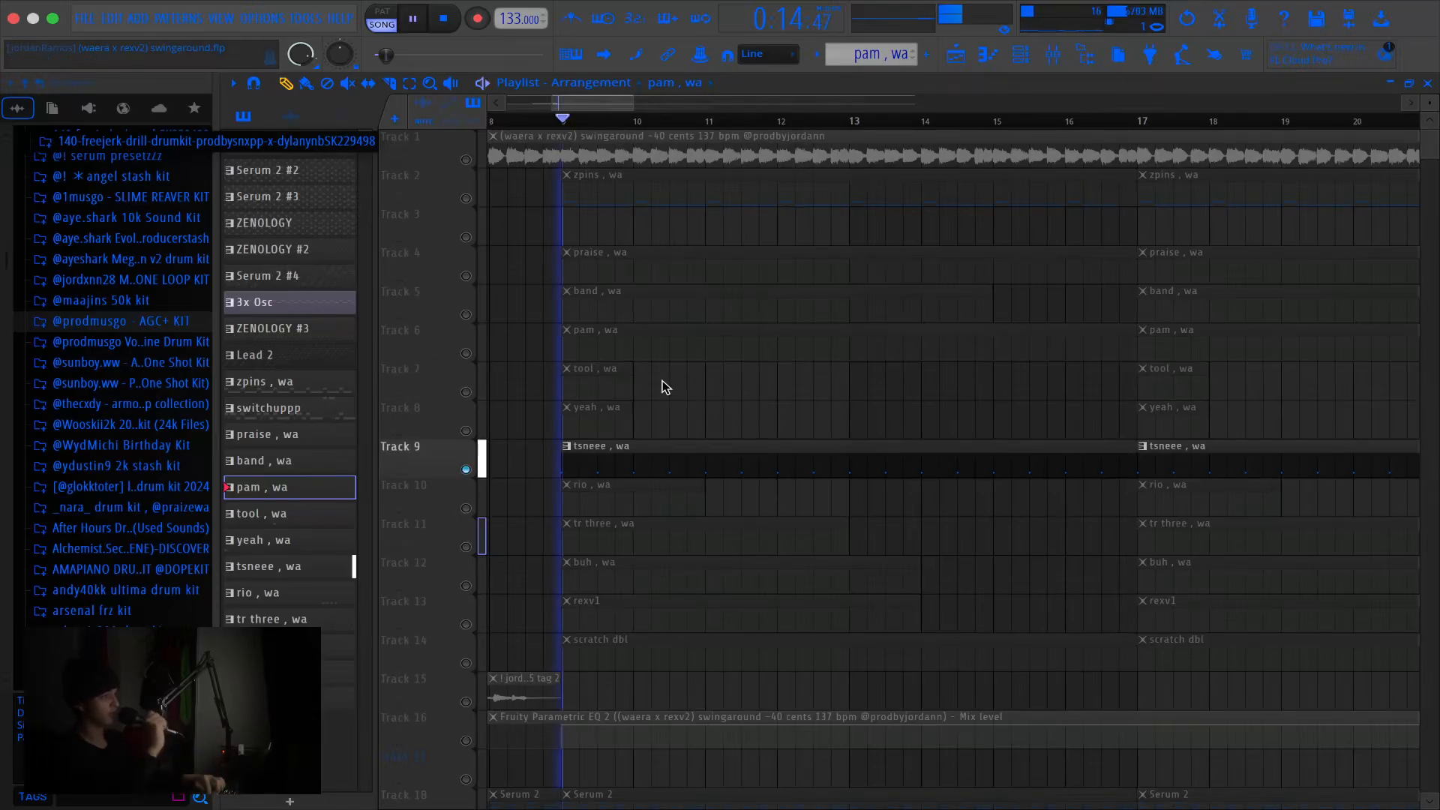
key("space")
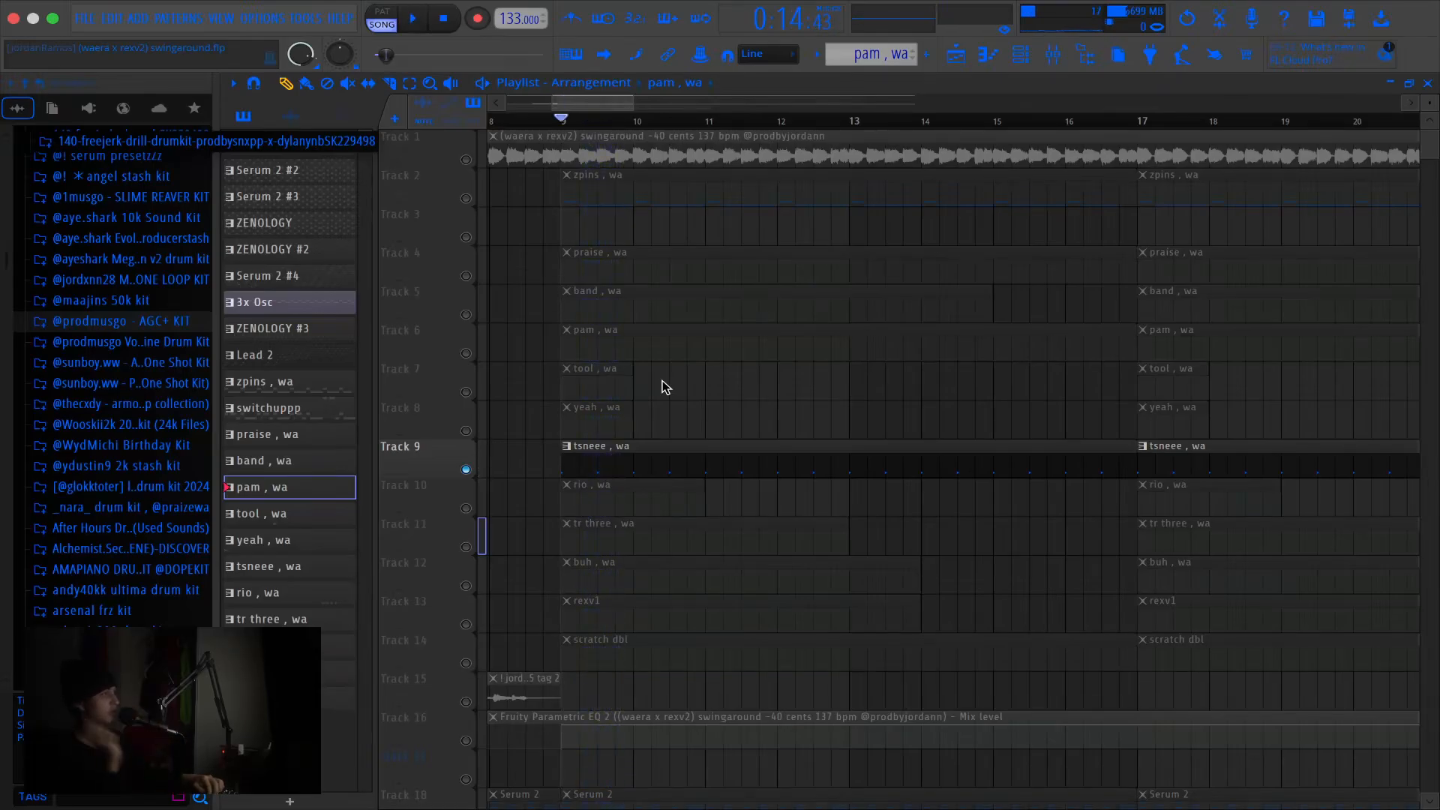
key("space")
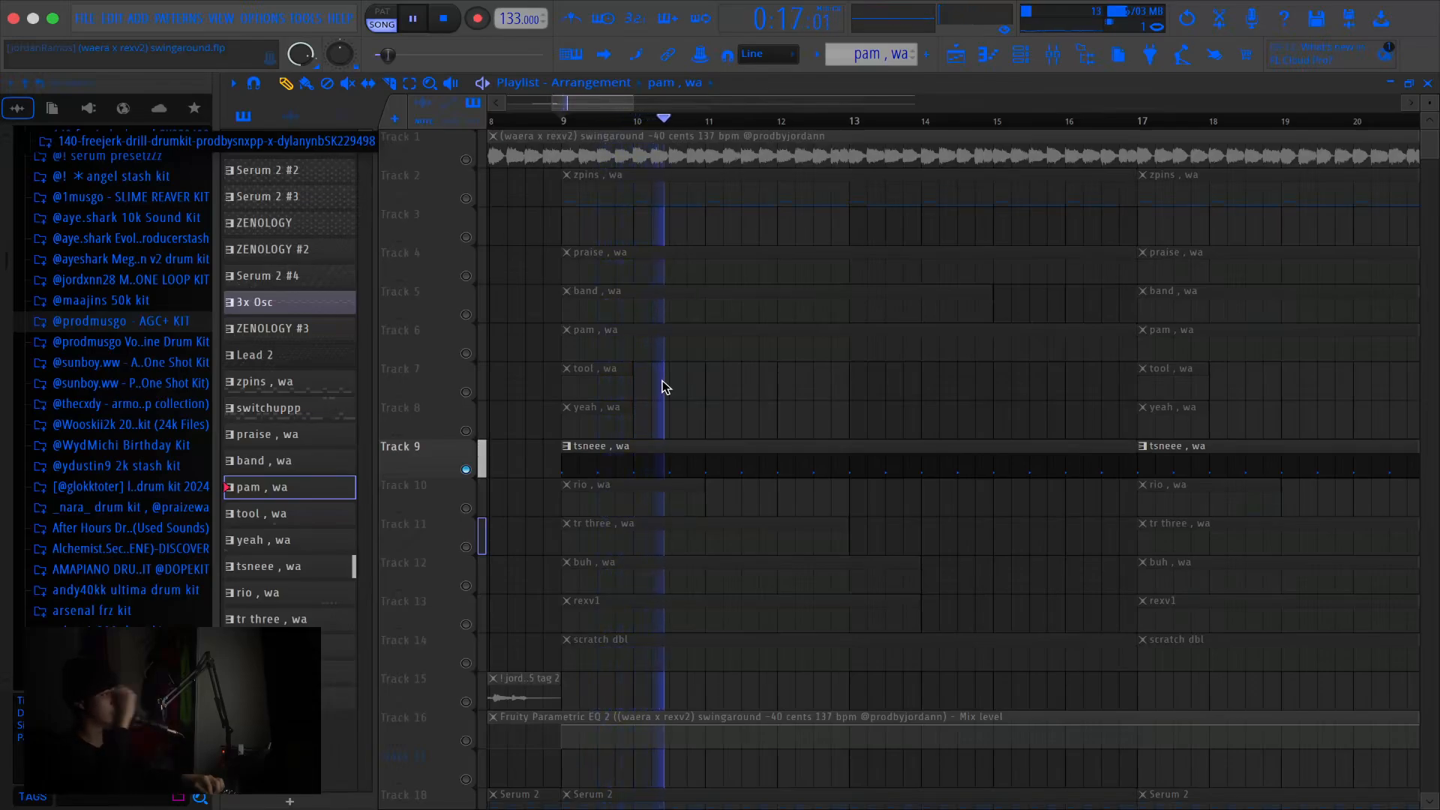
key("space")
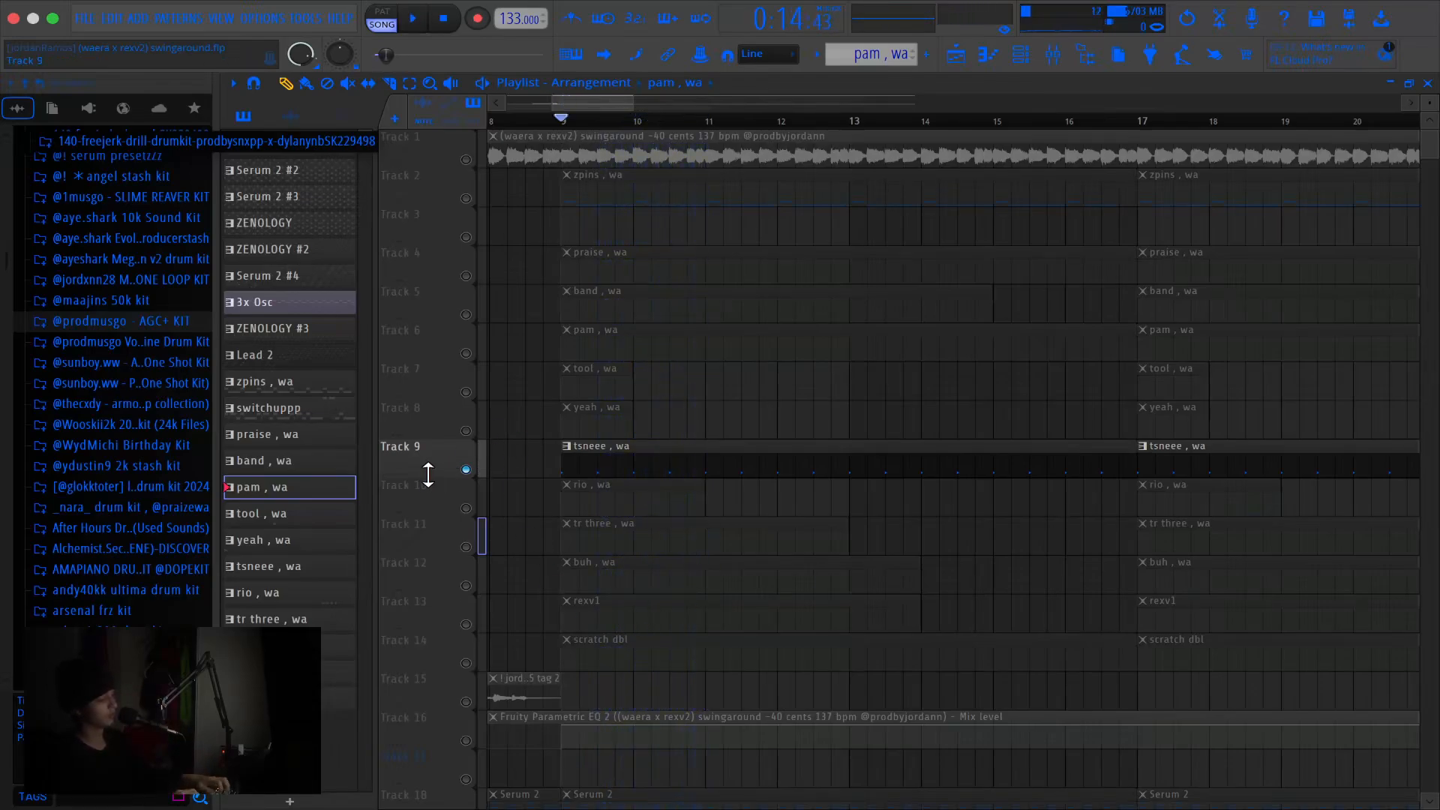
Solo Track 10 and listen to the rio , wa pattern from bar 10
left_click(473, 507)
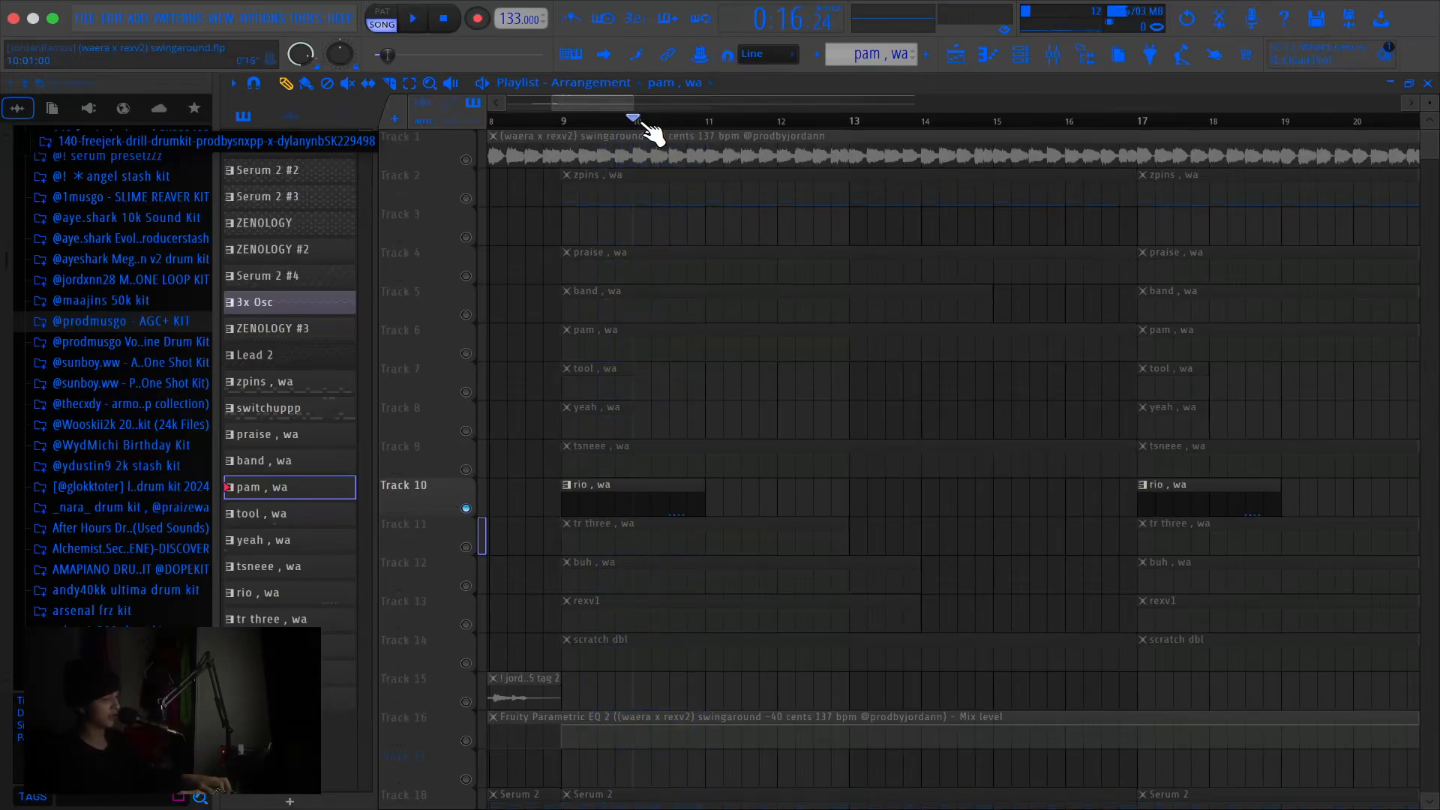
key("space")
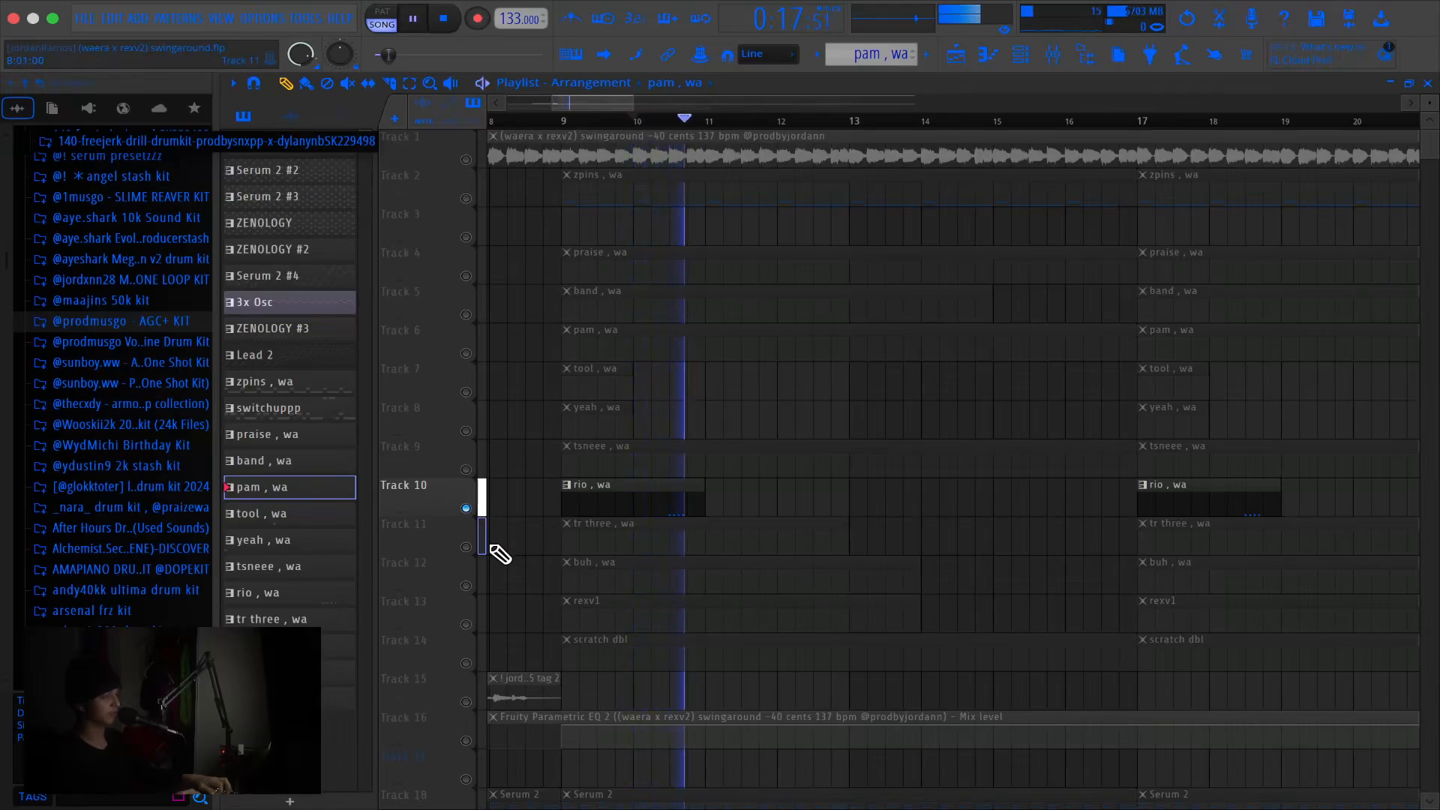
key("space")
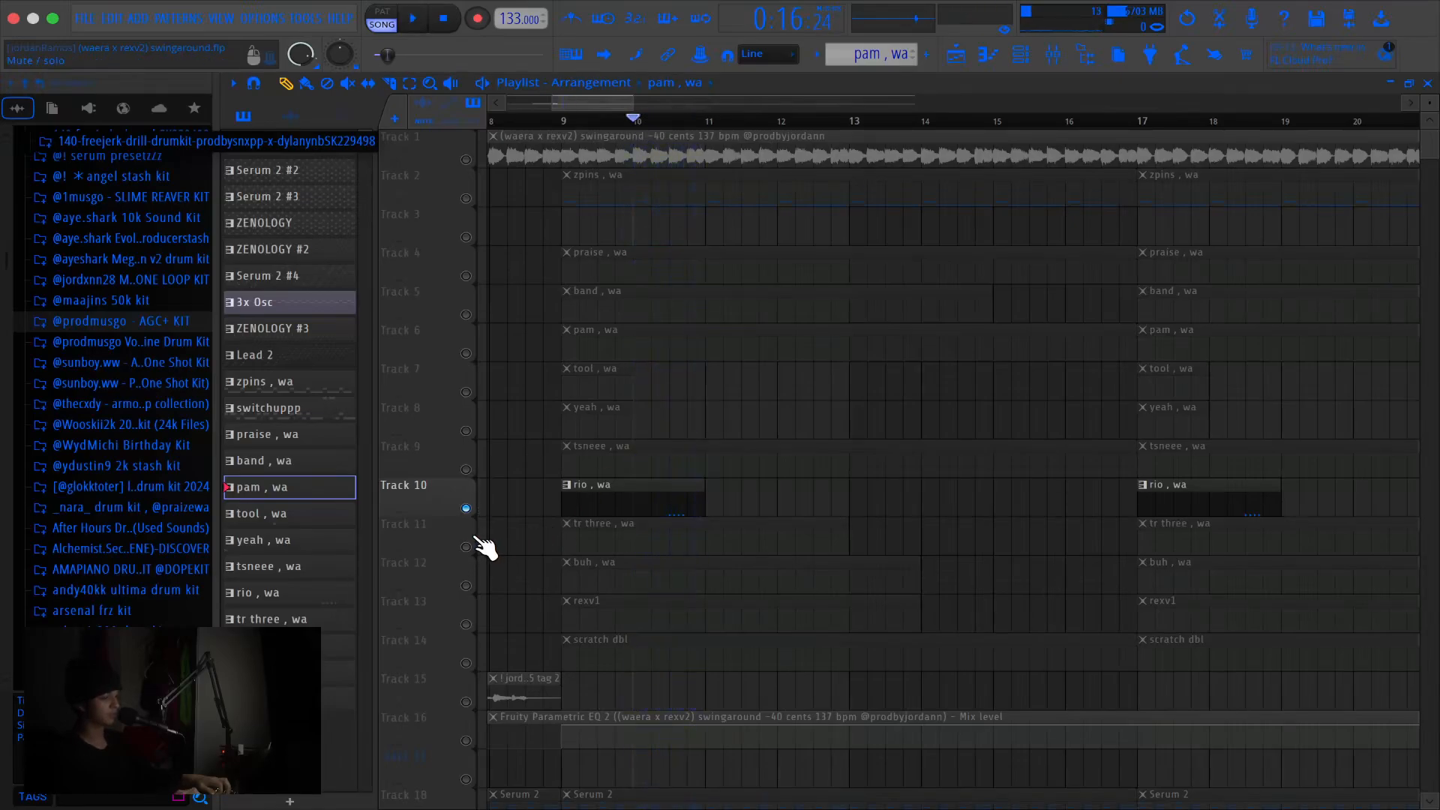
Solo Track 11 to hear tr three , wa from bar 12, switch the solo to buh , wa on Track 12, and stop playback
left_click(478, 546)
left_click(780, 122)
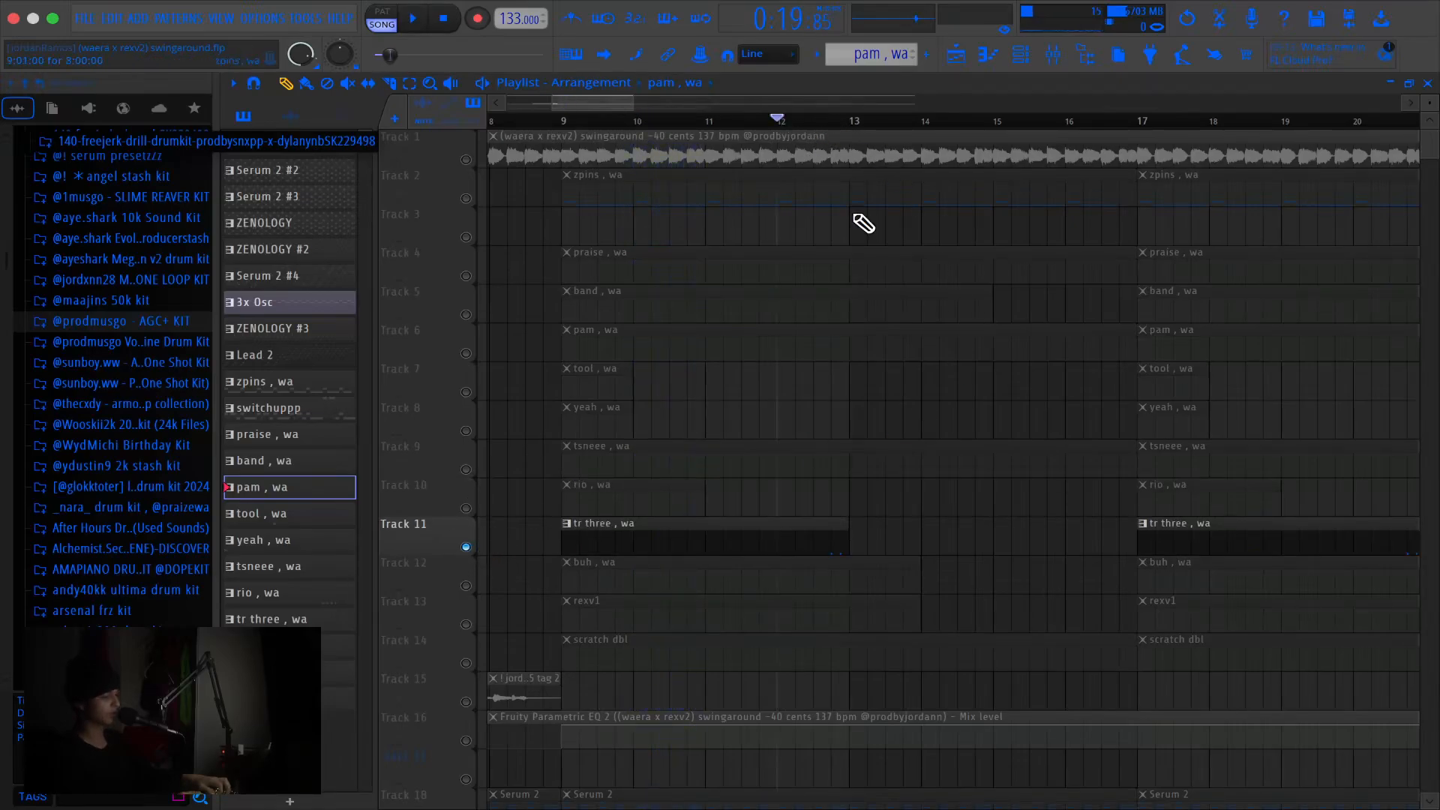
scroll(900, 326, "down", 4)
key("space")
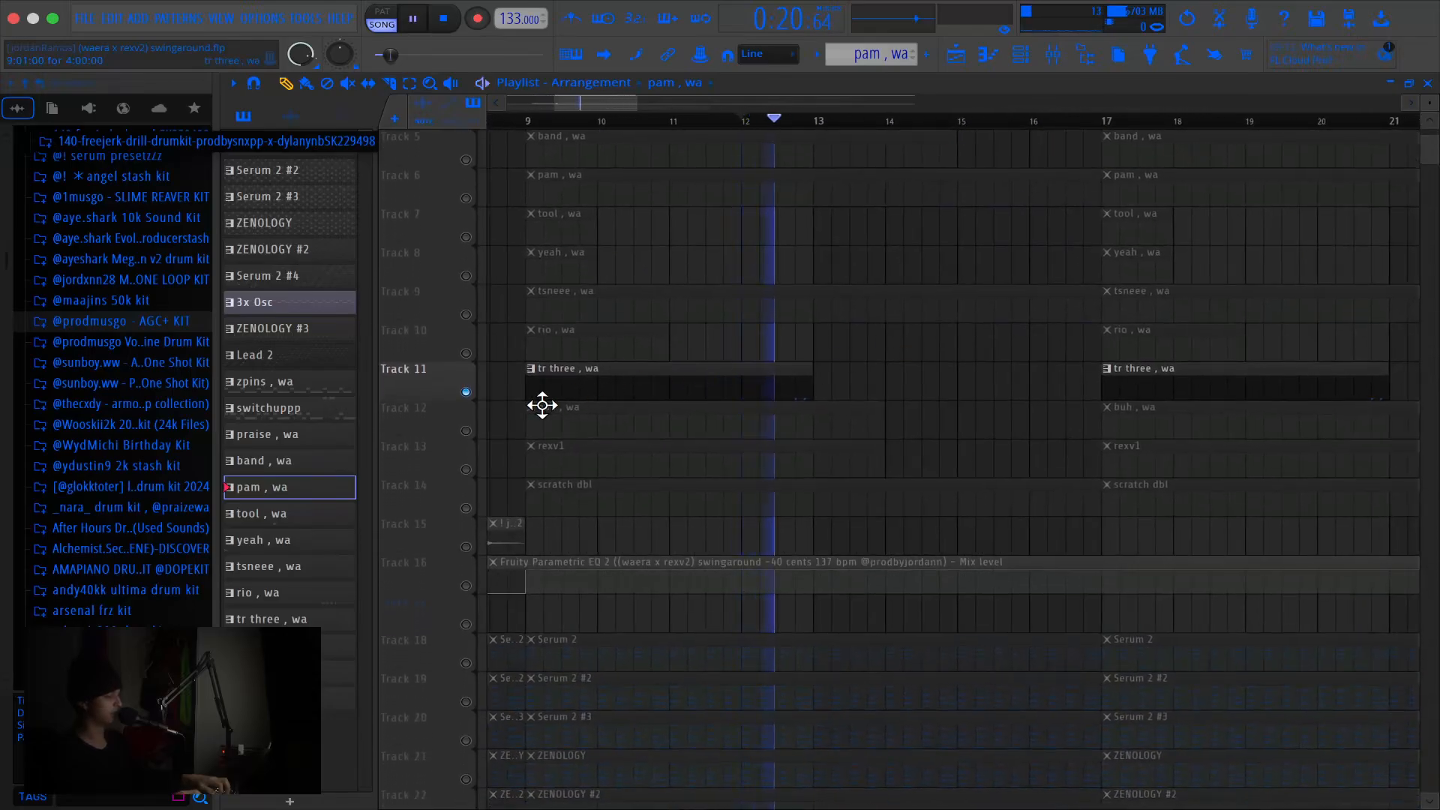
left_click(467, 431)
key("space")
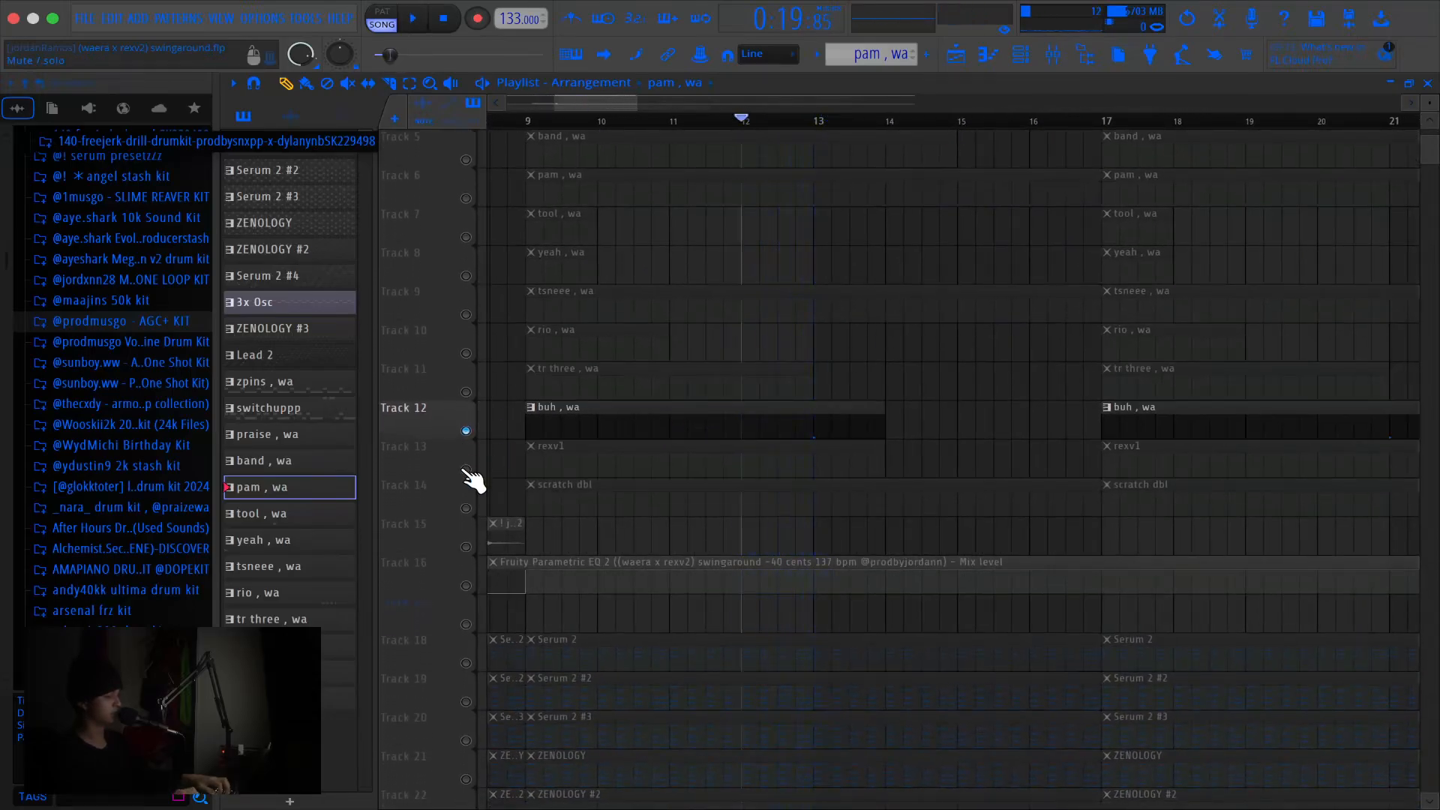
Solo Track 13 and listen to the rexv1 pattern from bar 13
left_click(466, 471)
left_click(819, 122)
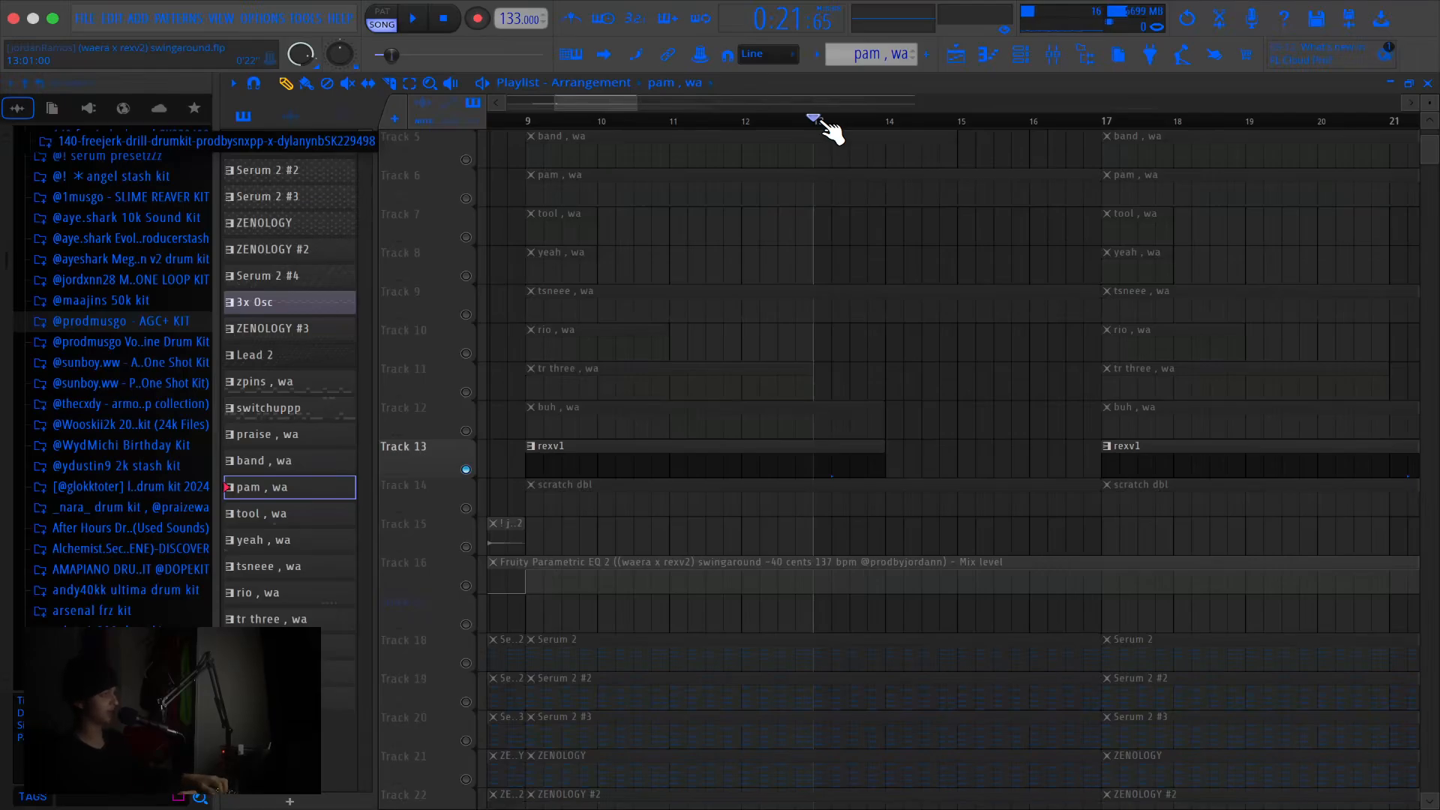
key("space")
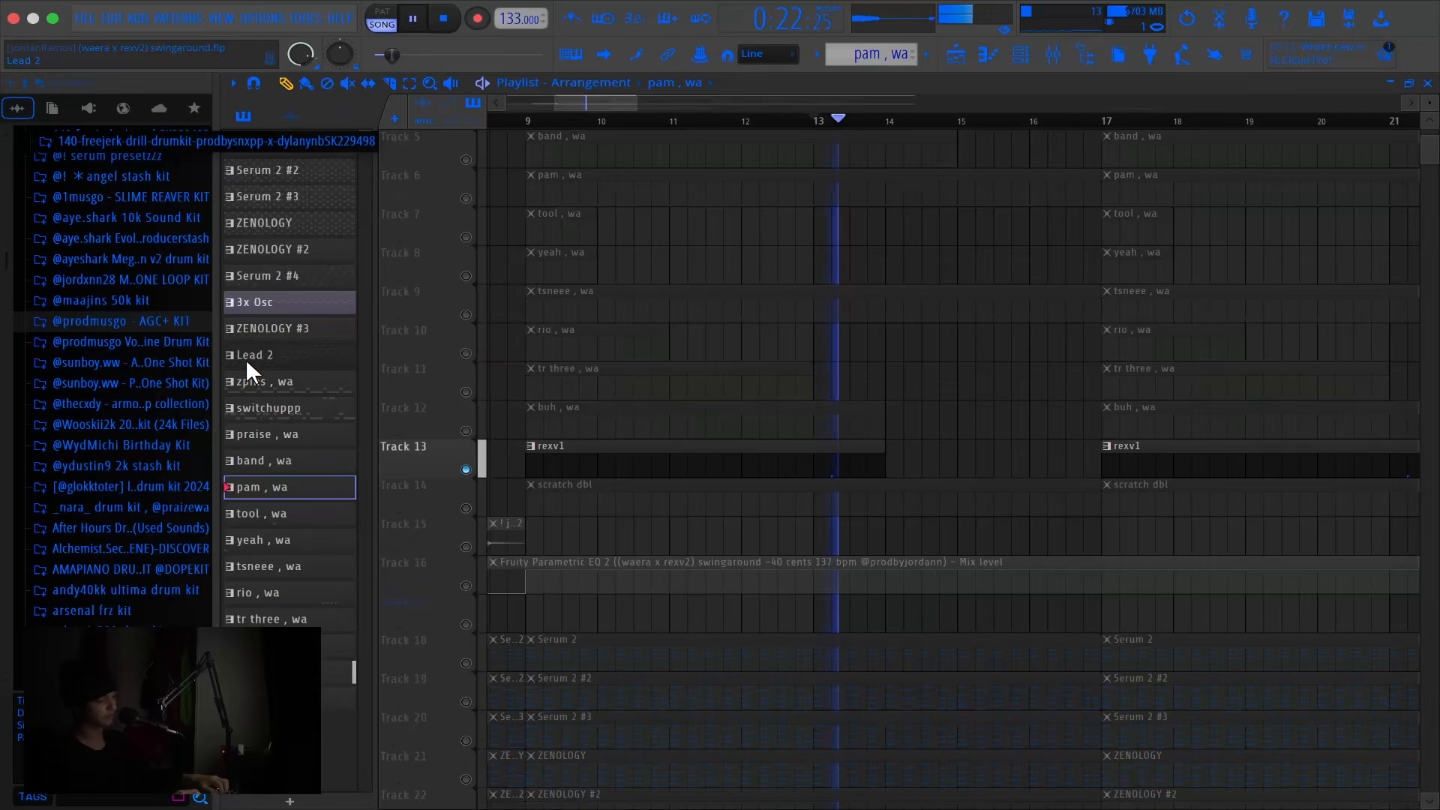
key("space")
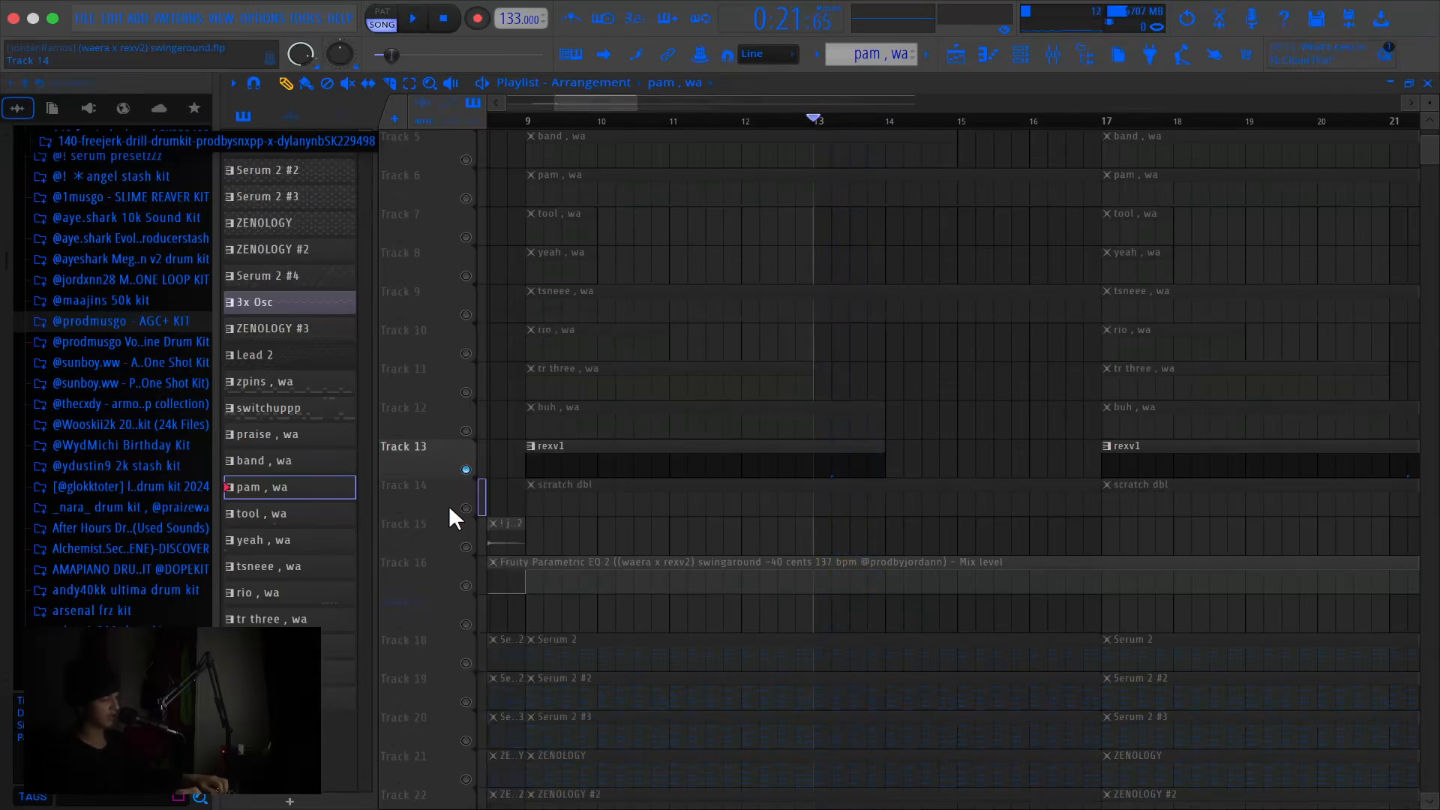
Solo Track 14 and listen to the scratch dbl pattern from bar 16
left_click(451, 507)
left_click(1031, 120)
key("space")
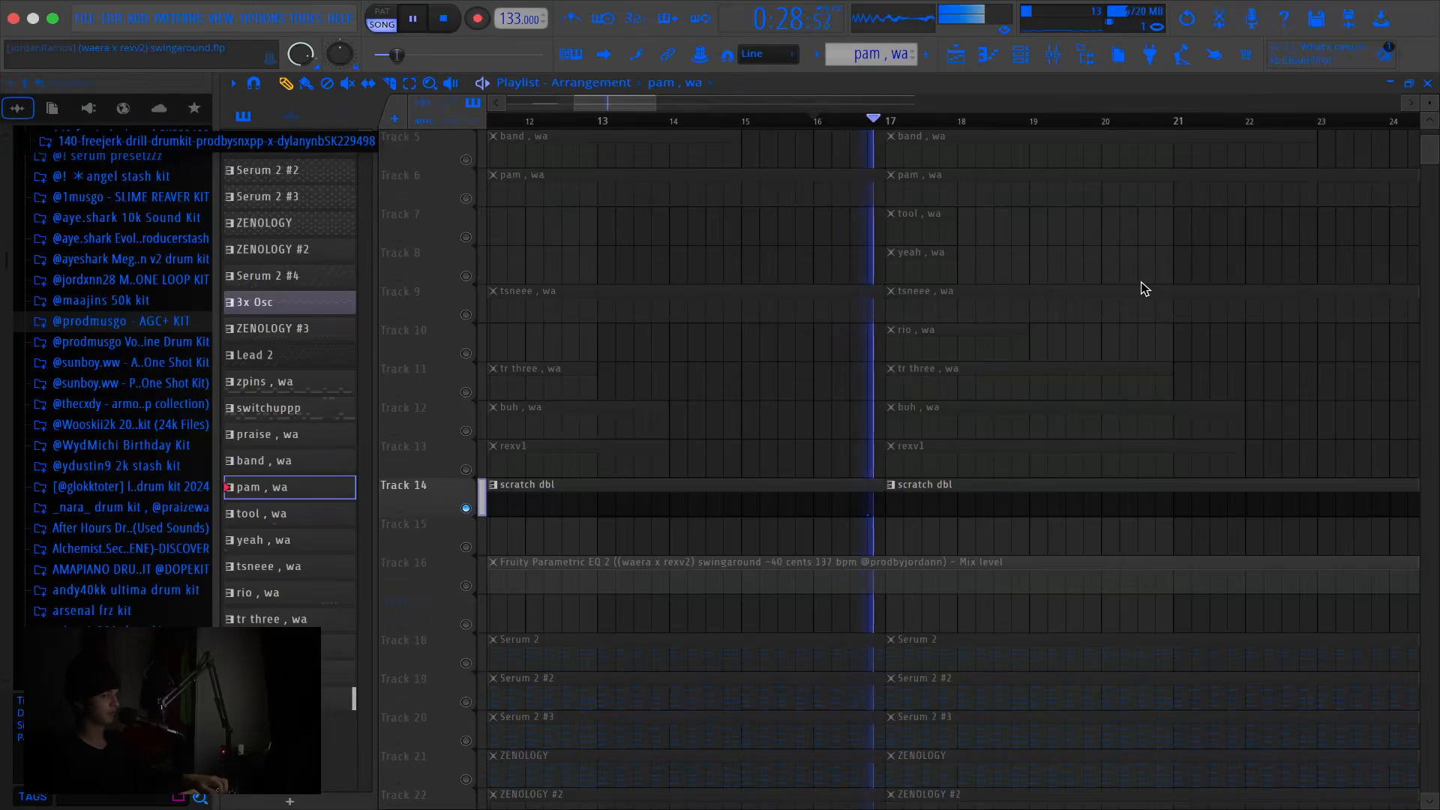
key("space")
scroll(817, 287, "right", 4)
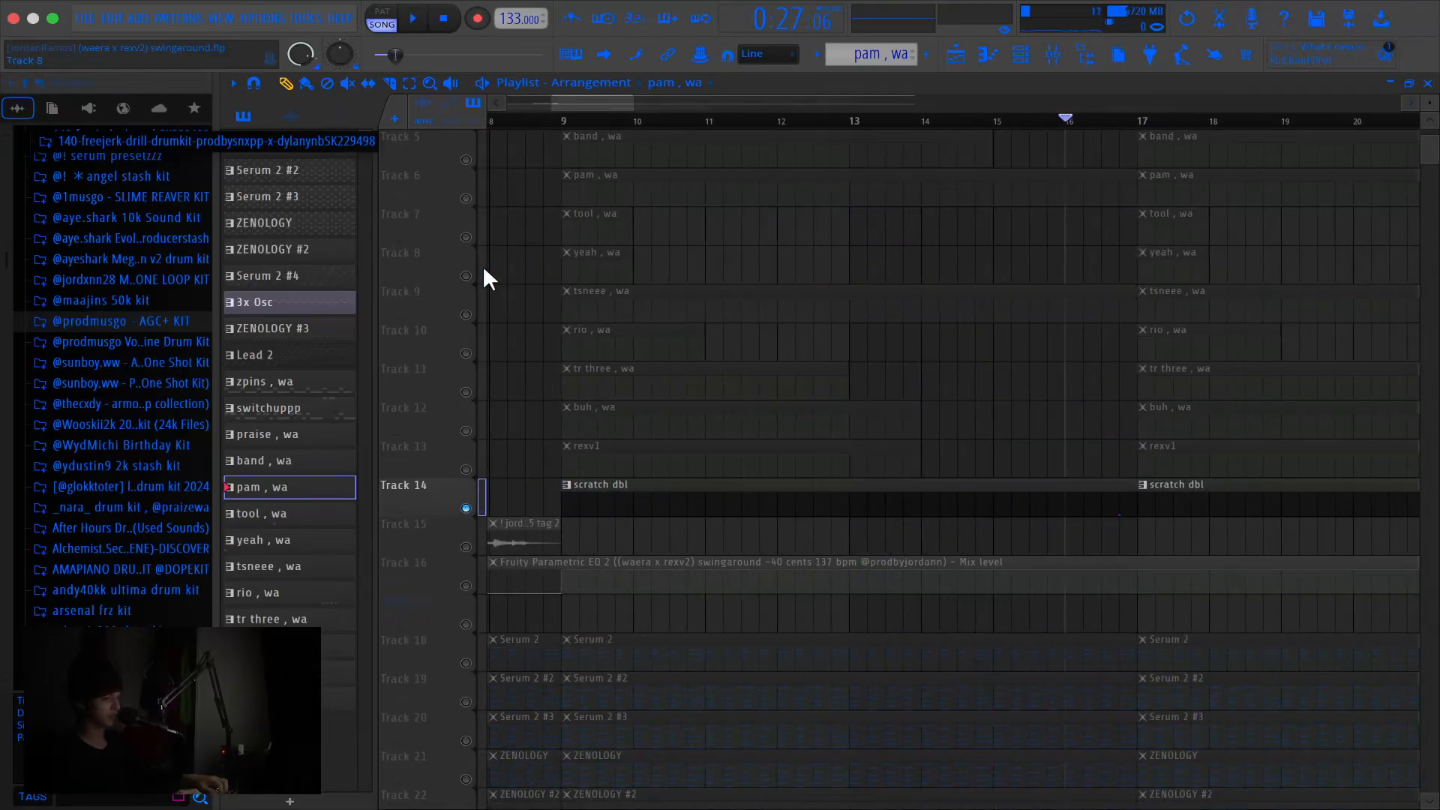
Solo Track 8 and Track 12 together and listen to yeah , wa and buh , wa from bar 9
left_click(465, 276)
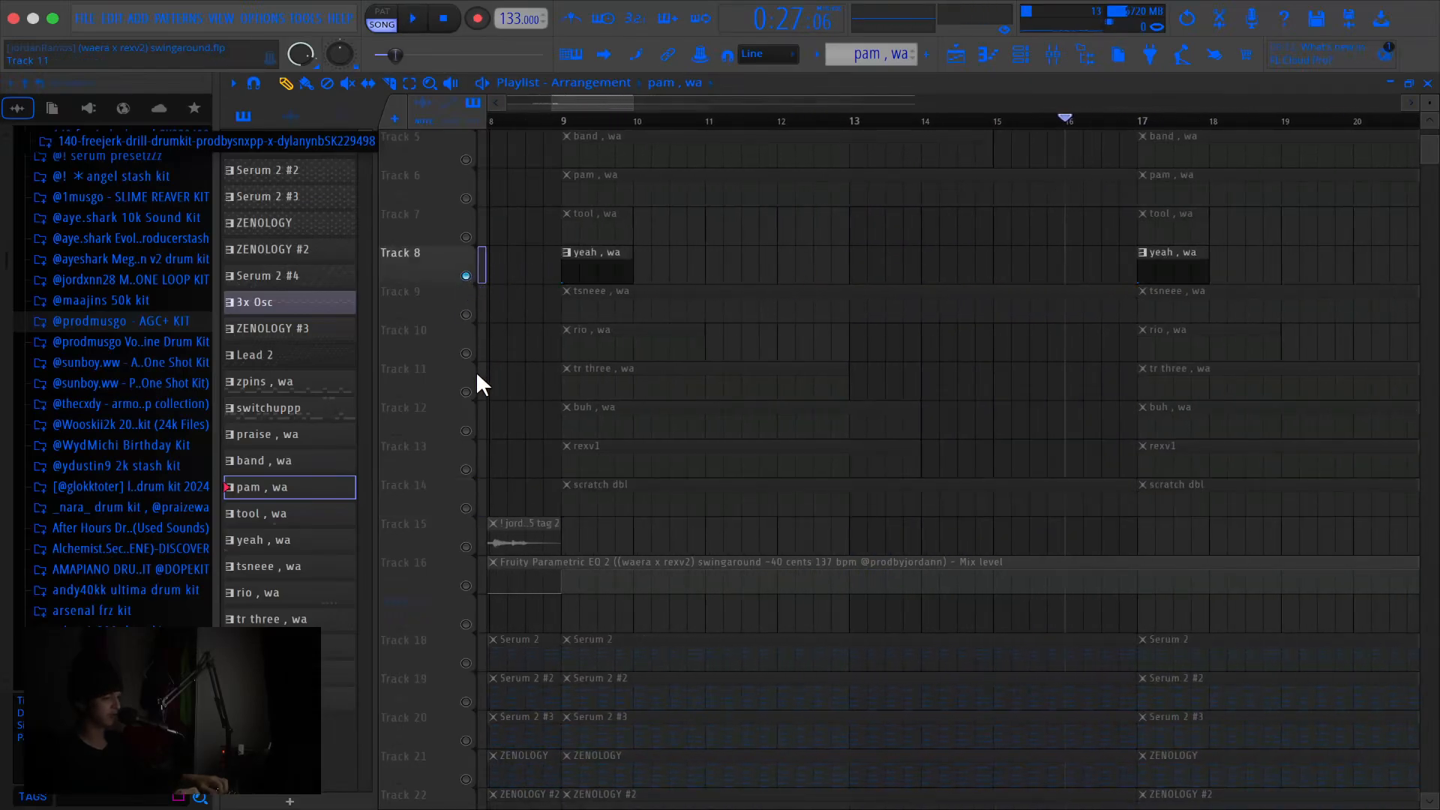
left_click(465, 417, "ctrl")
left_click(561, 120)
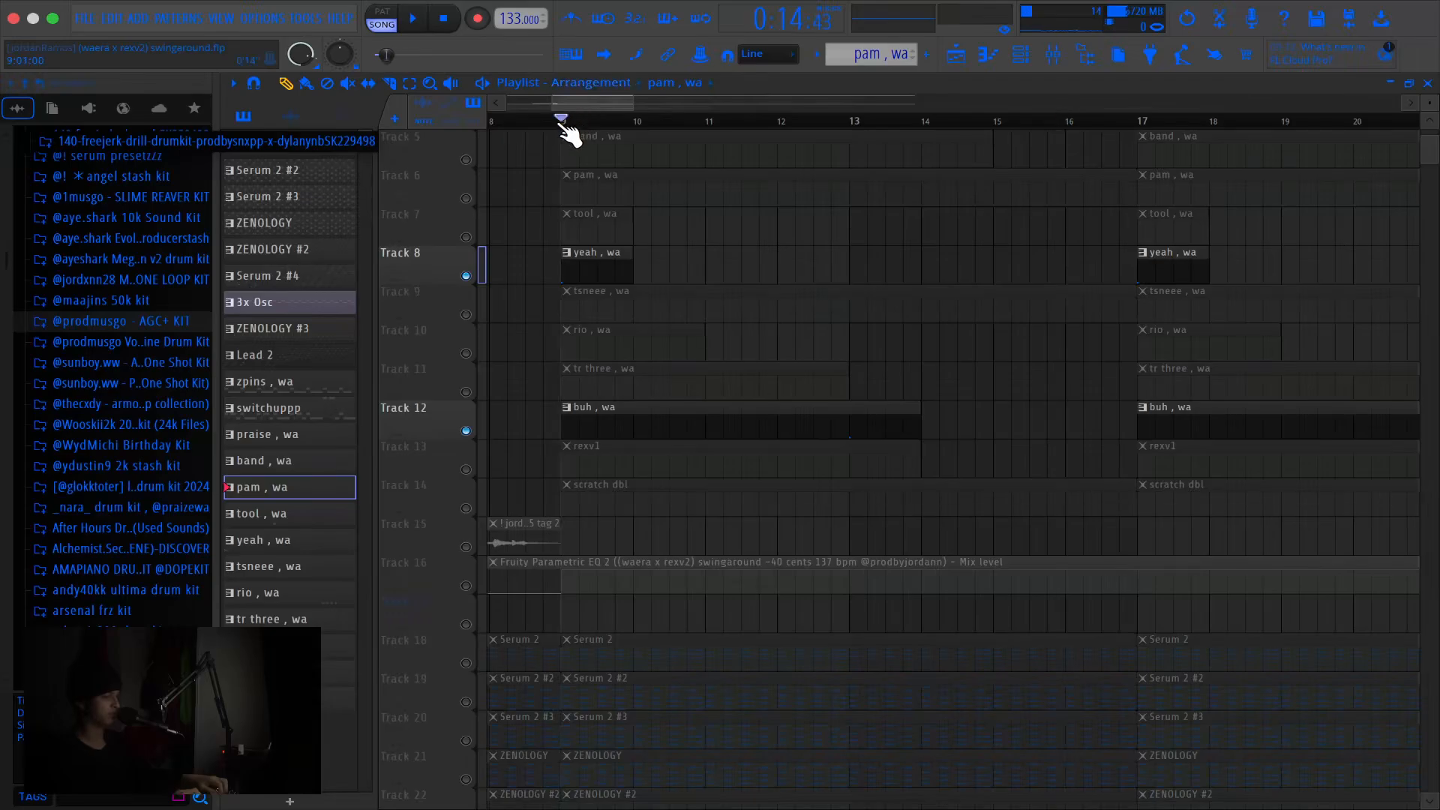
key("space")
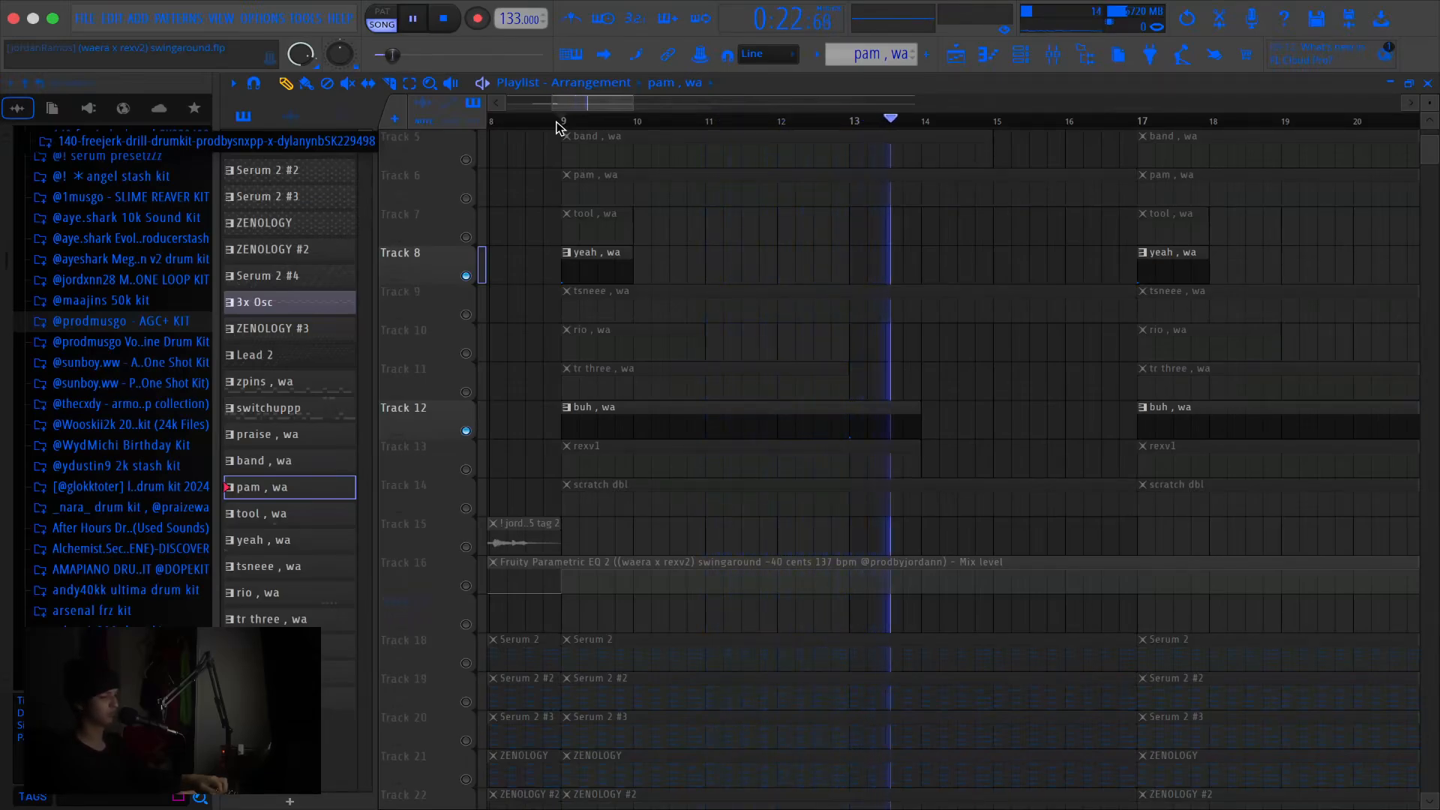
key("space")
Clear the solos and select Tracks 1 to 16, leaving only those tracks active and the tracks from 17 down muted
left_click(465, 431, "ctrl")
left_click(466, 432, "ctrl")
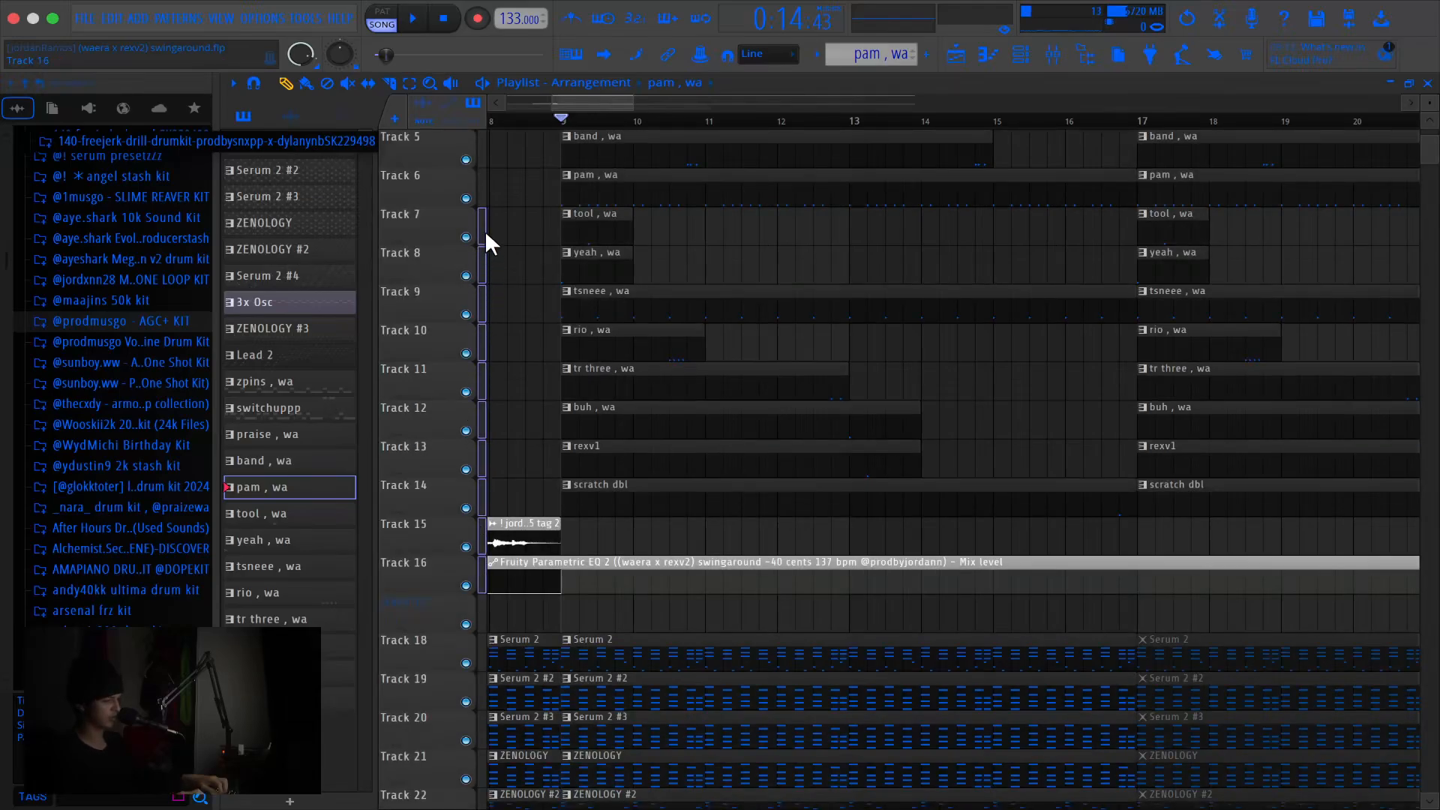
left_click_drag(484, 231, 473, 539)
scroll(508, 210, "up", 4)
scroll(508, 210, "left", 1)
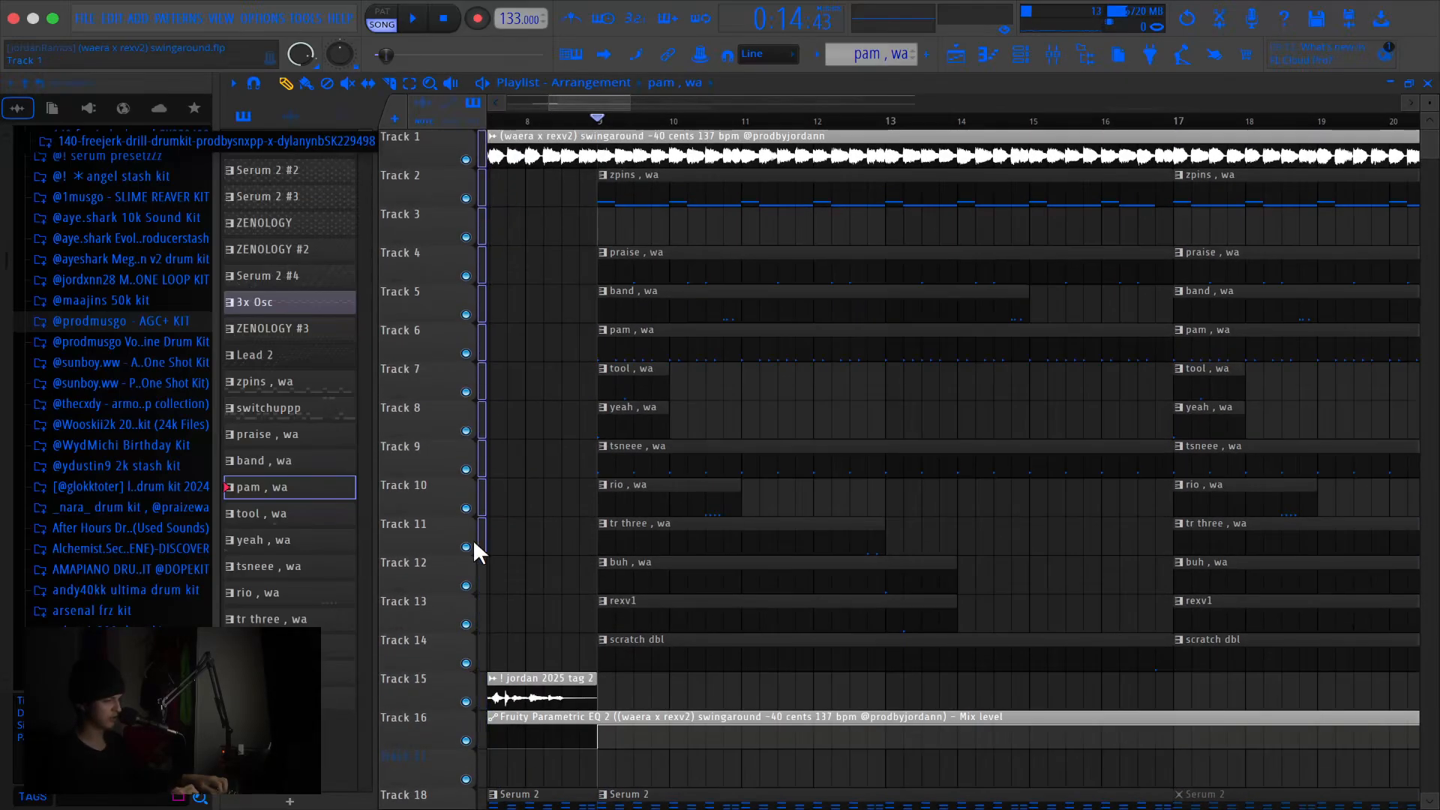
left_click_drag(484, 701, 476, 745)
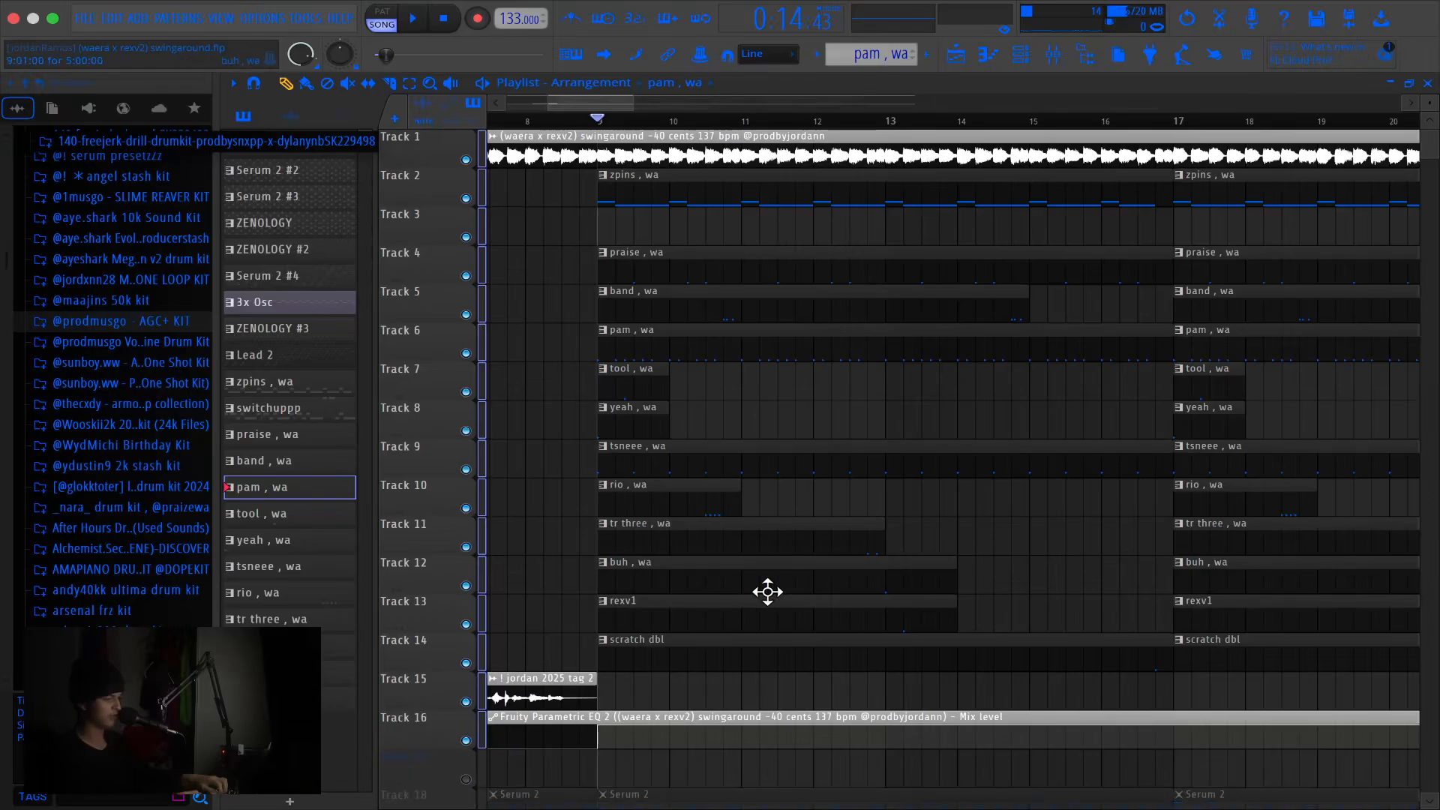
Play the full arrangement on Tracks 1 to 16 from the beginning, and stop playback
scroll(778, 600, "down", 5)
left_click(531, 141)
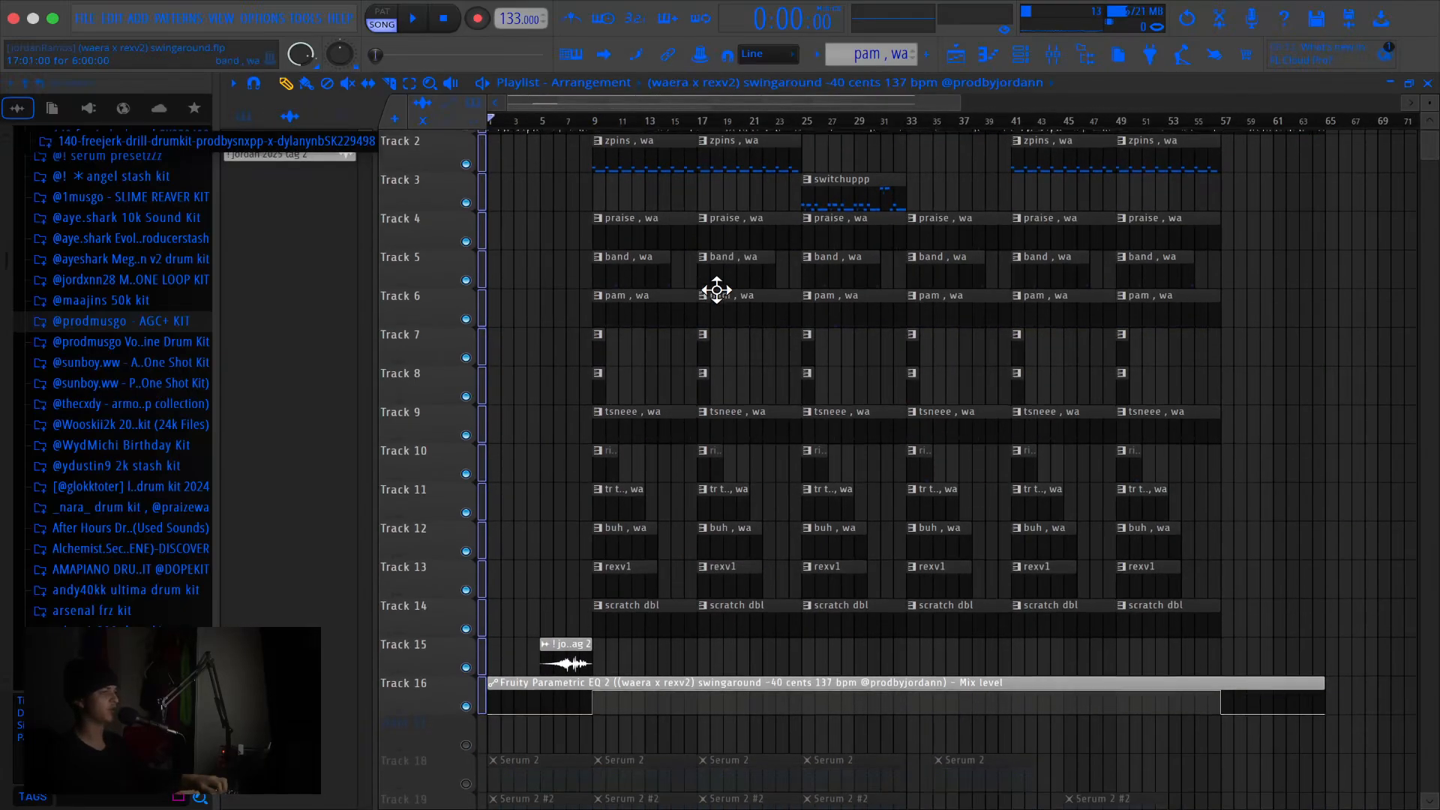
key("space")
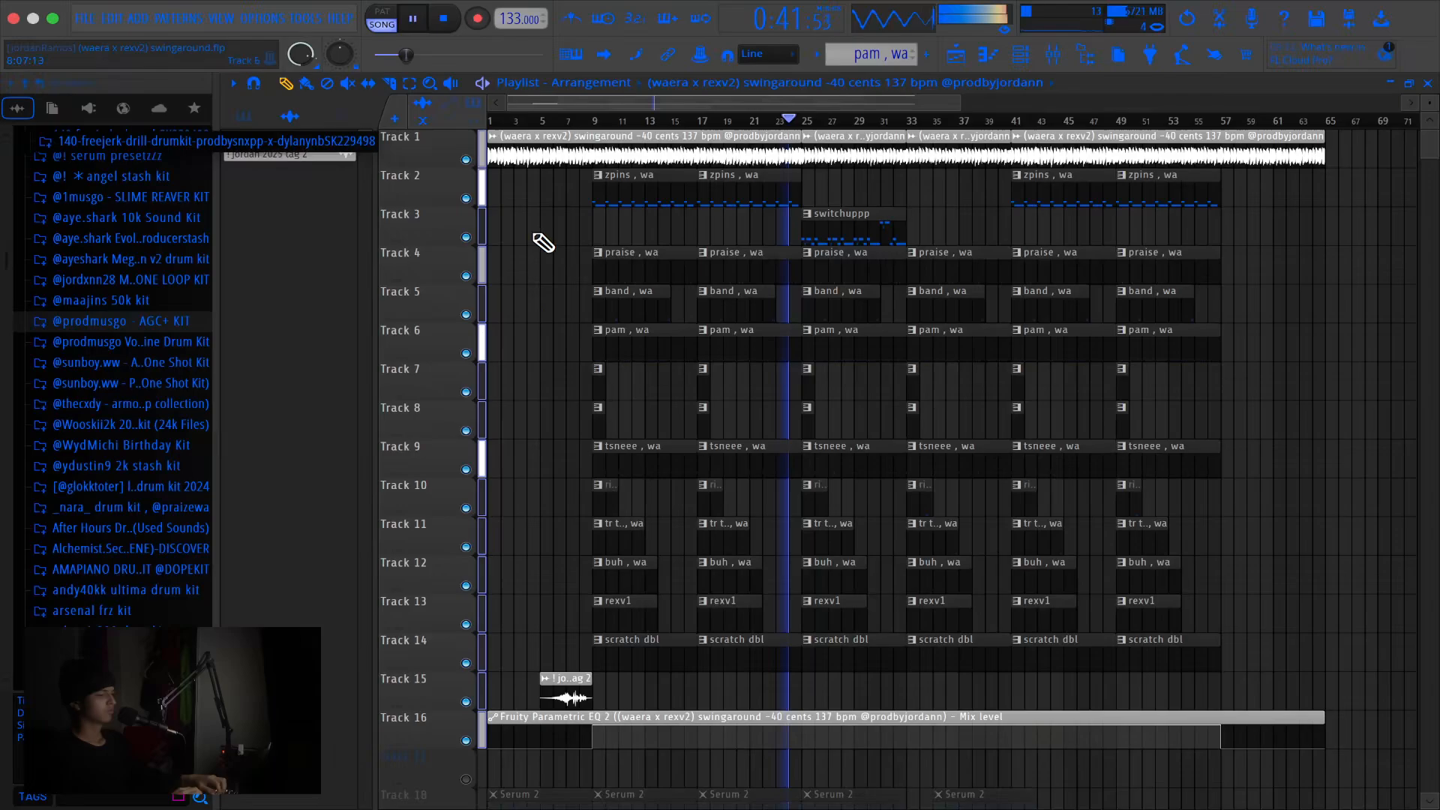
key("space")
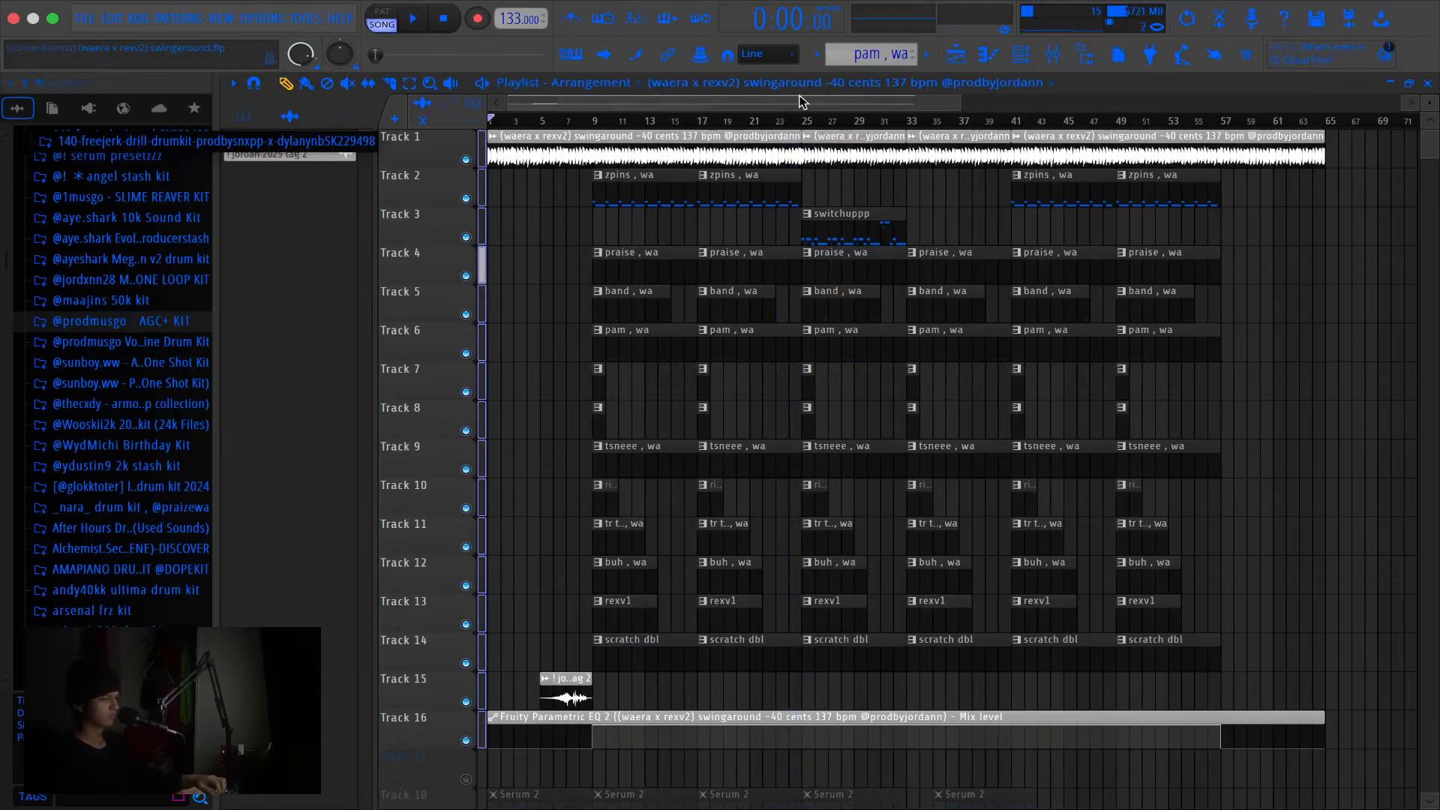